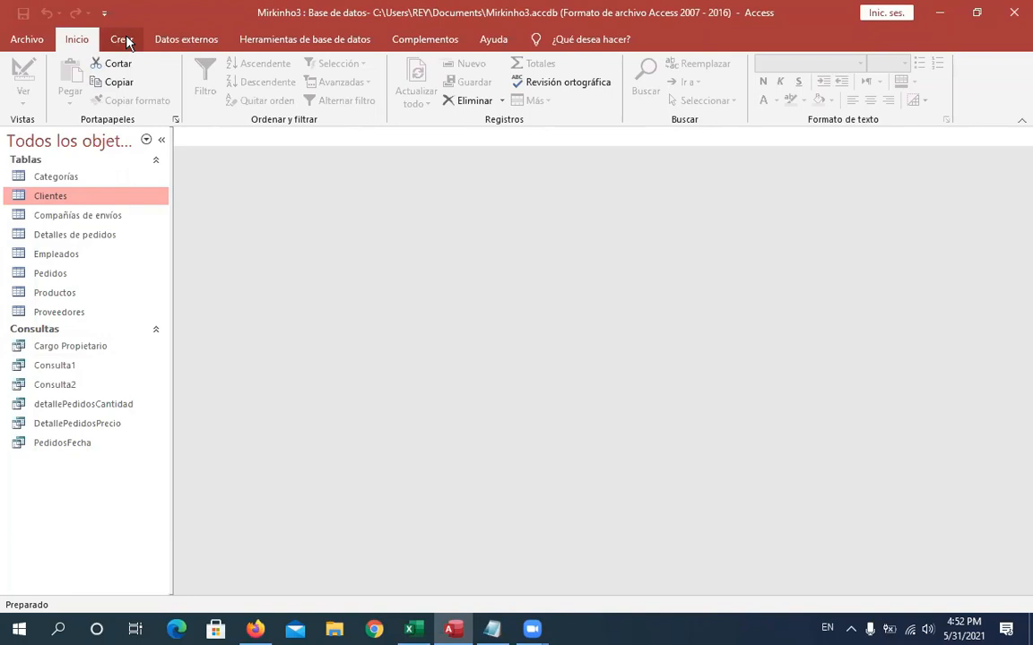
- Launch the Form Wizard to create a new form
left_click(124, 40)
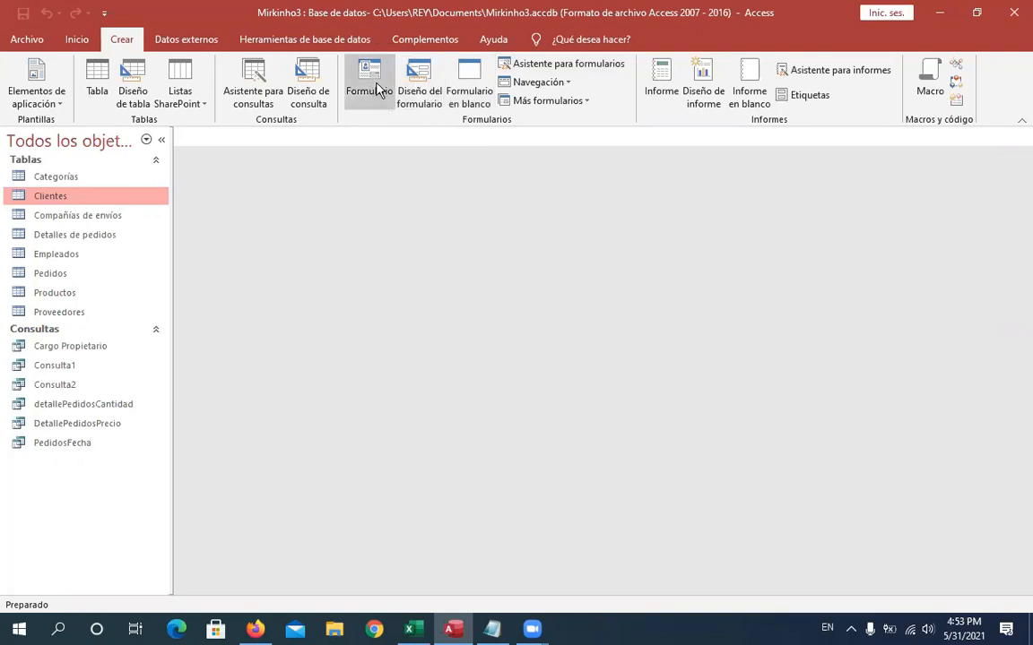
left_click(443, 106)
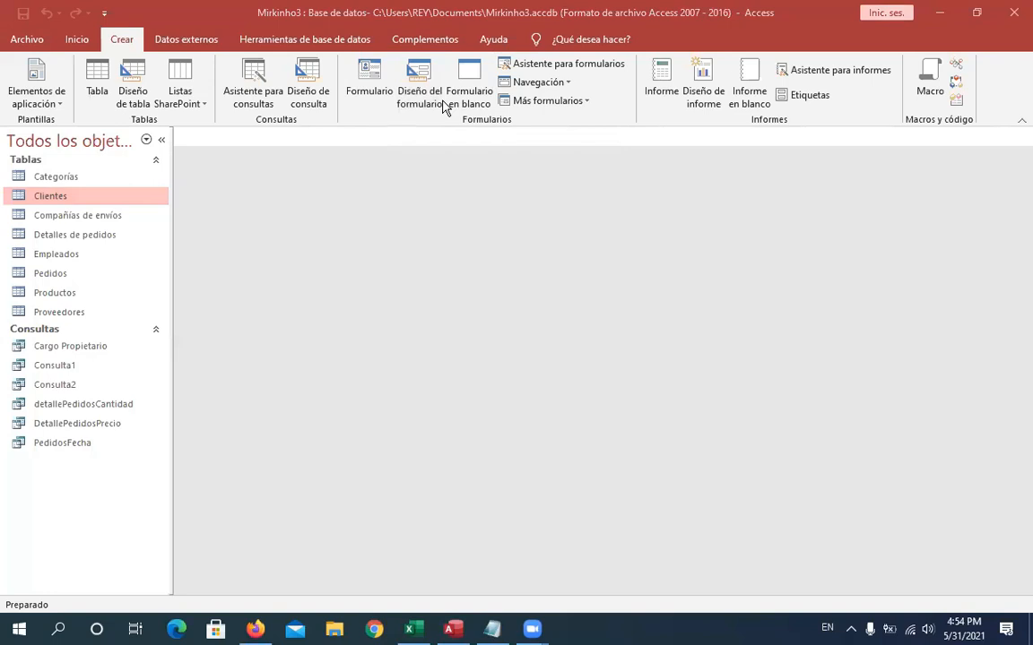
left_click(573, 67)
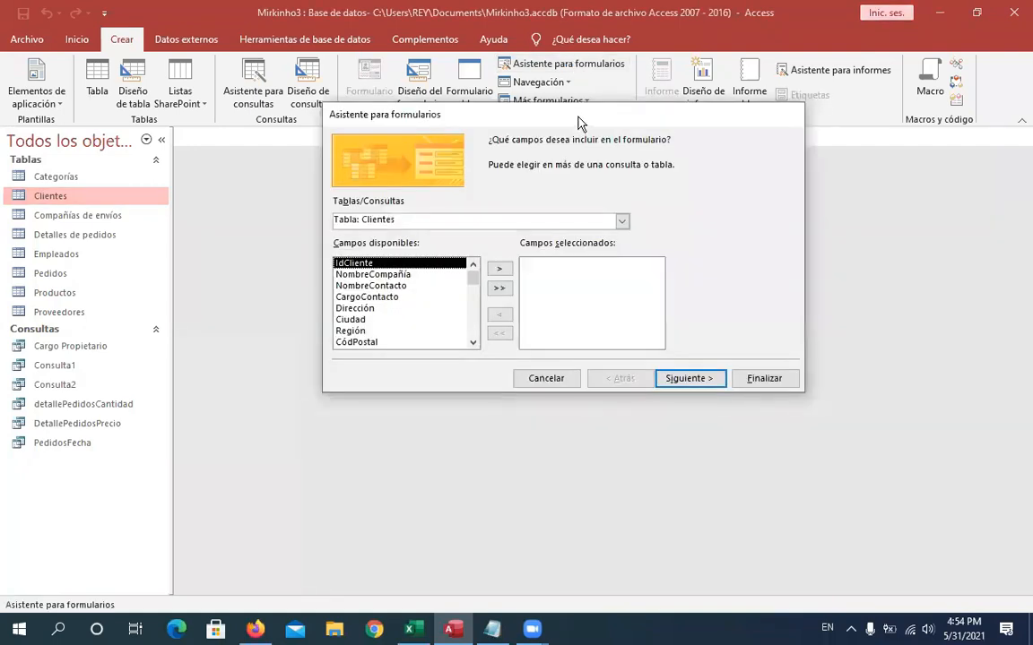
left_click_drag(578, 123, 548, 217)
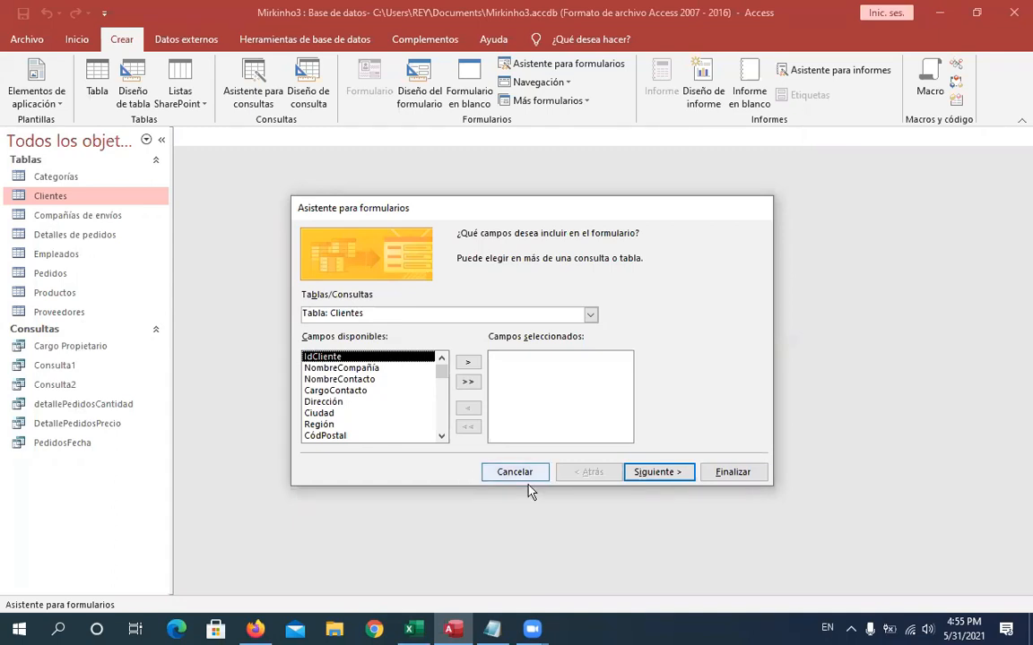
- Browse the list of tables and queries and choose Tabla: Clientes as the form's source
left_click(590, 317)
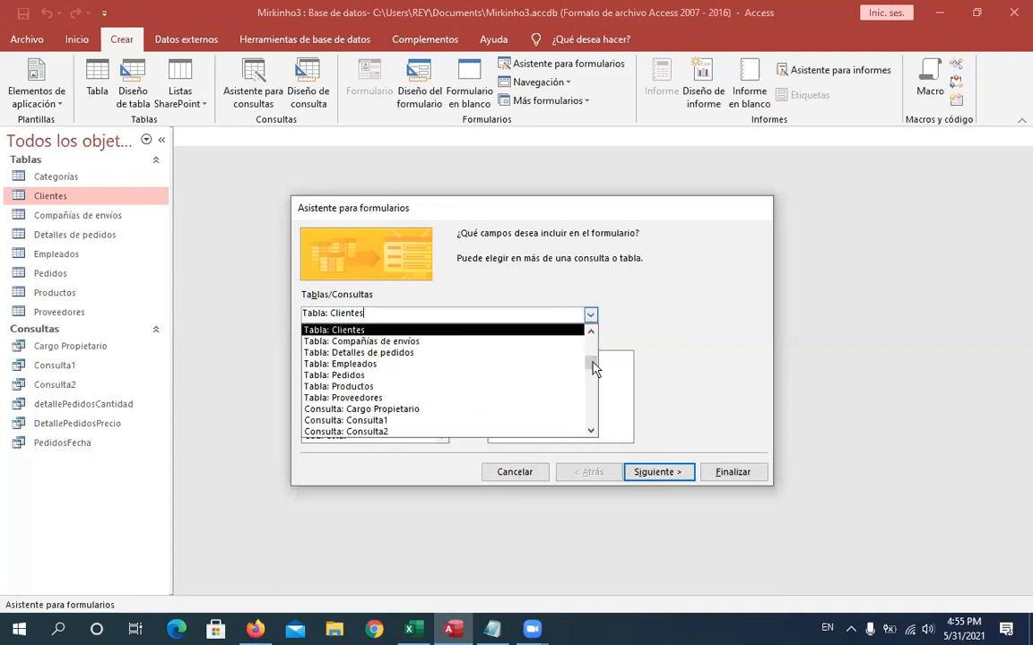
left_click_drag(592, 364, 592, 339)
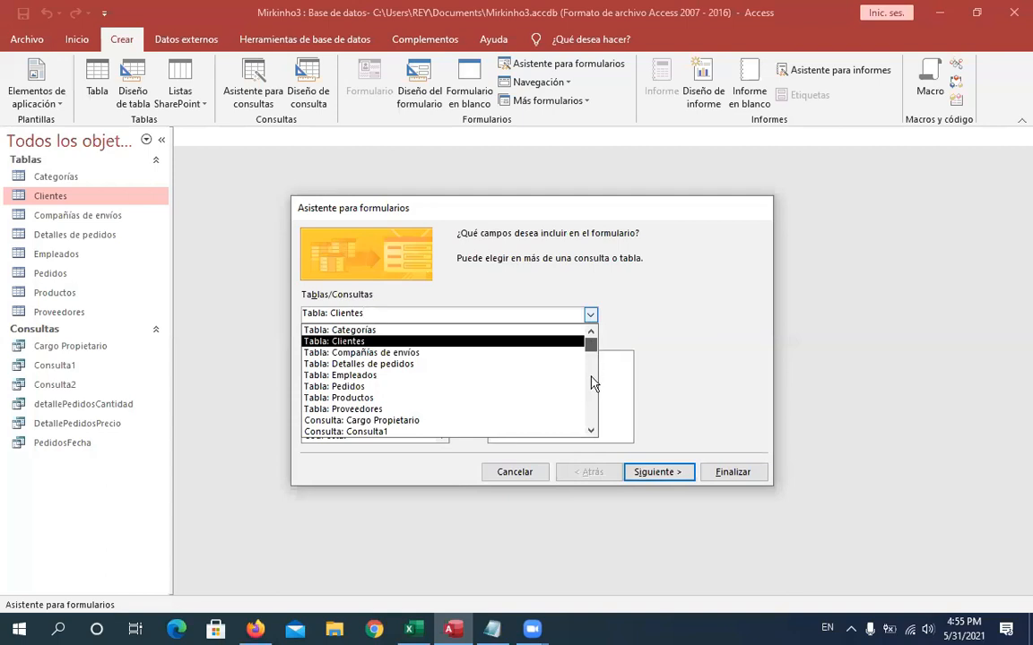
scroll(592, 390, "down", 1)
scroll(593, 421, "down", 2)
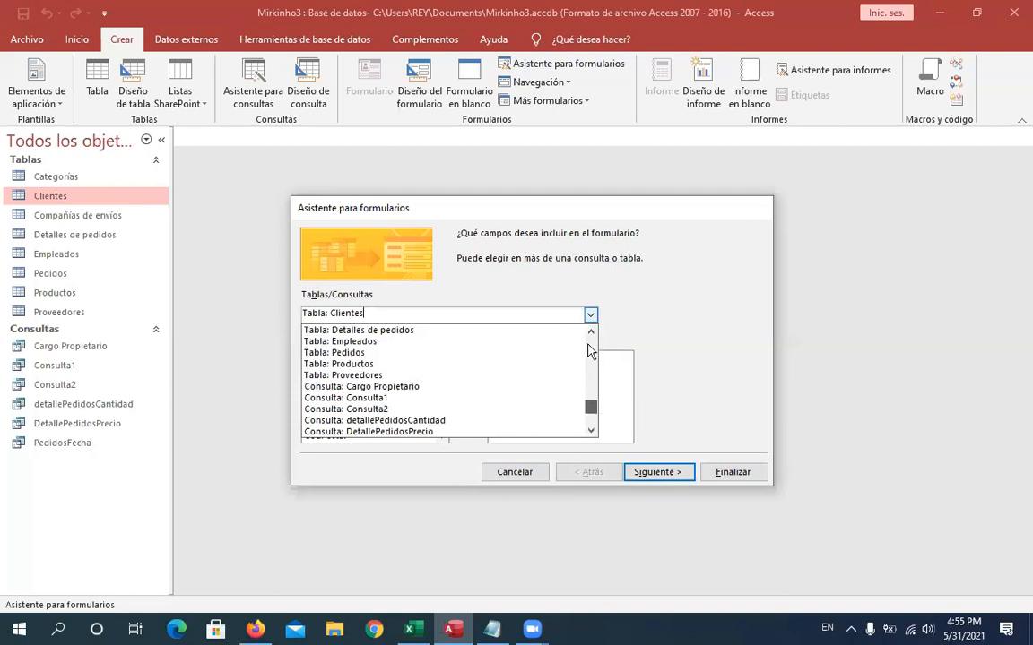
scroll(590, 349, "up", 3)
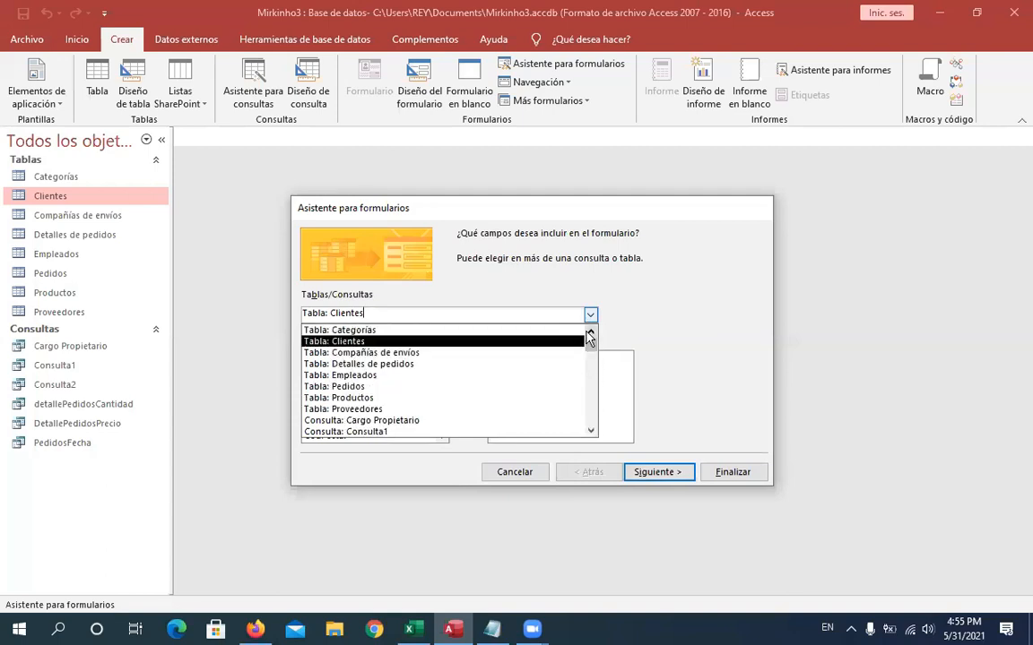
left_click(334, 344)
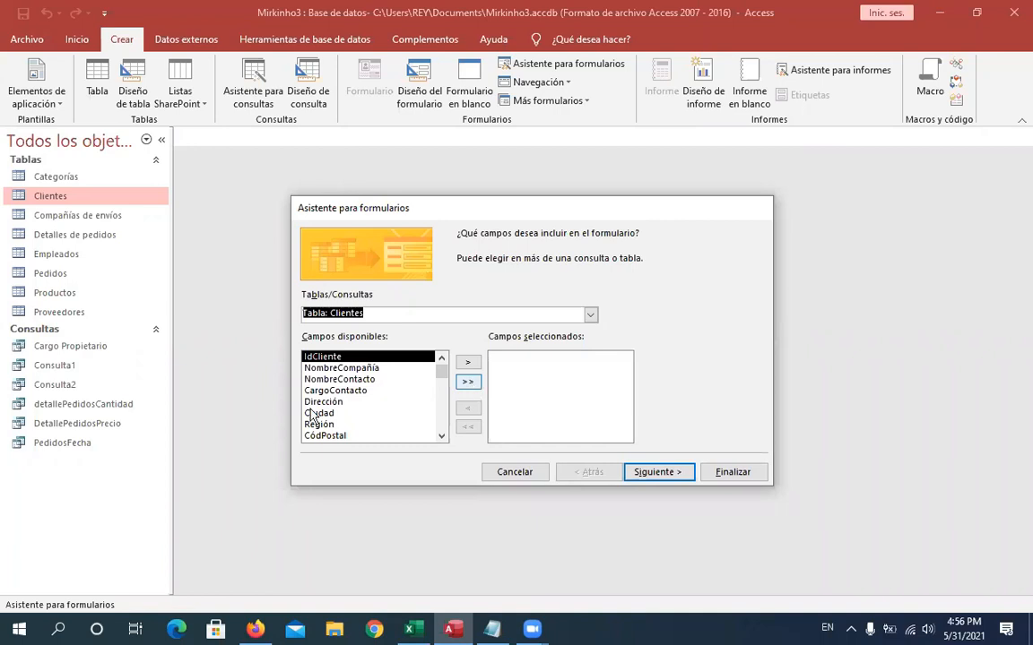
- Add all fields of the Clientes table to the form and continue to the layout page
left_click(467, 383)
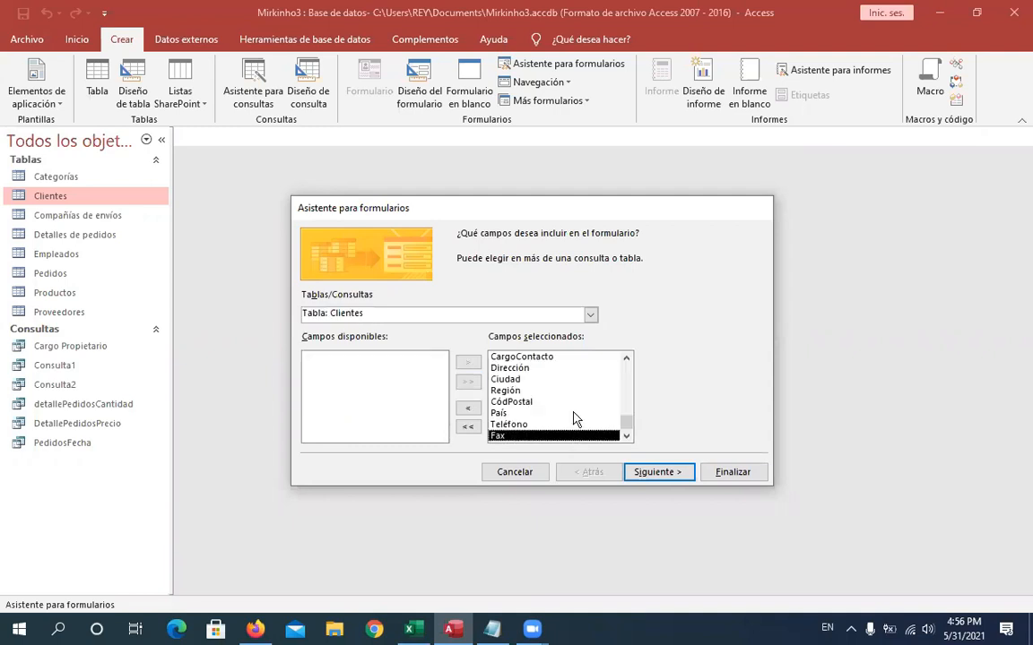
left_click_drag(622, 429, 618, 352)
left_click_drag(620, 454, 620, 454)
left_click(655, 472)
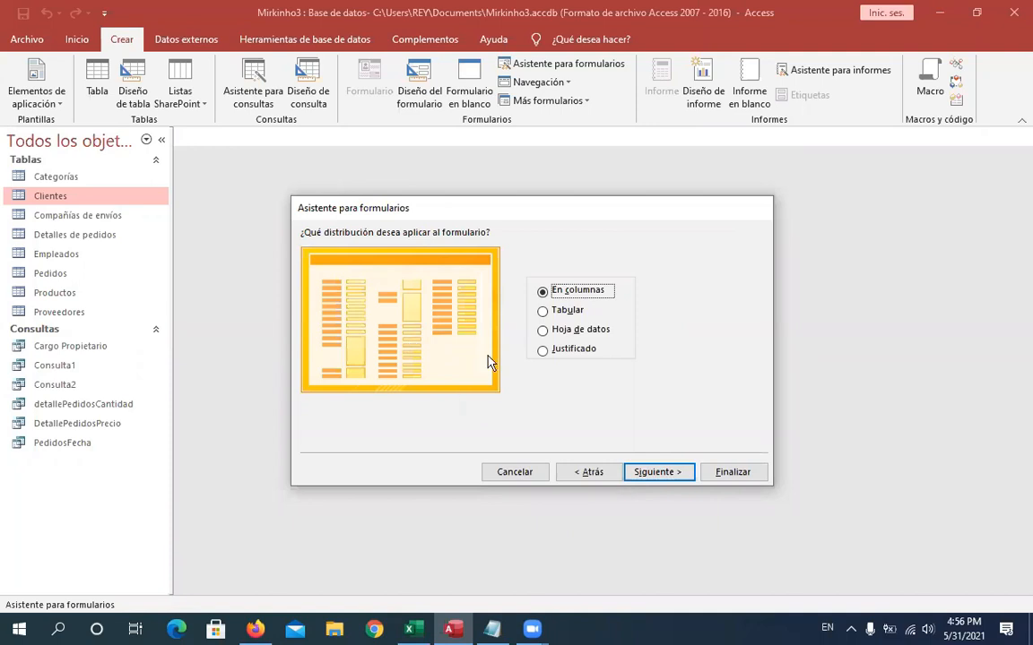
- Preview each layout option, keep En columnas, and continue to the title page
left_click(537, 309)
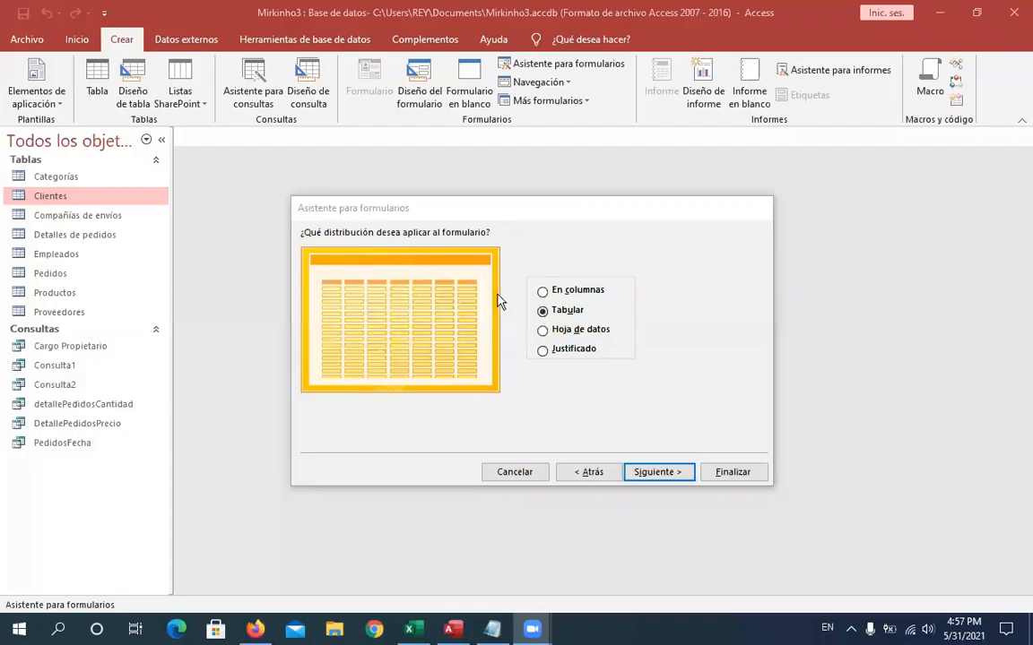
left_click(545, 293)
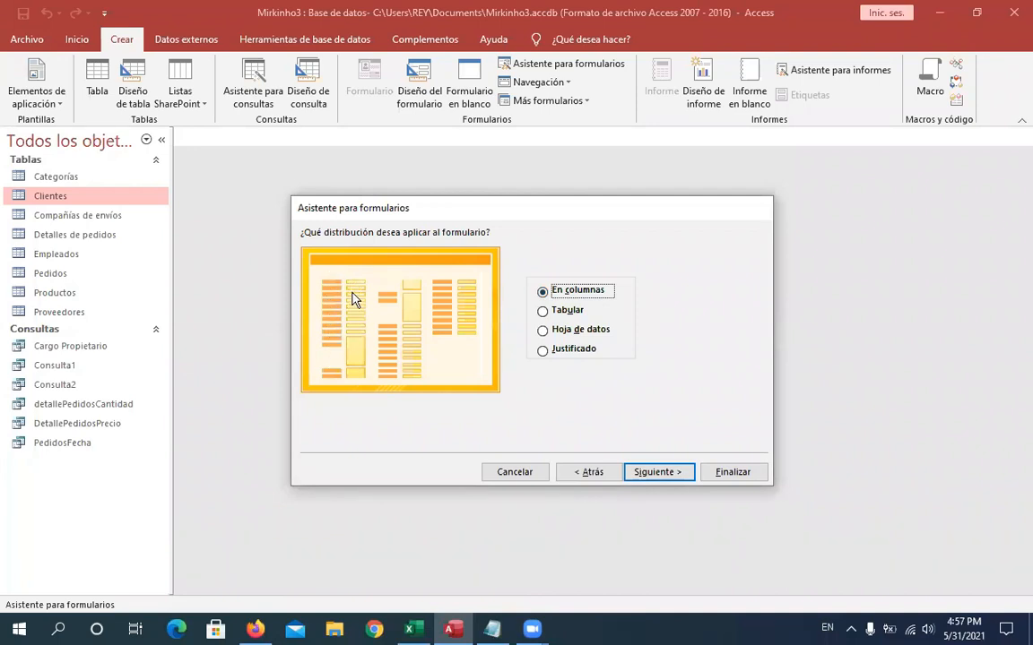
left_click(543, 314)
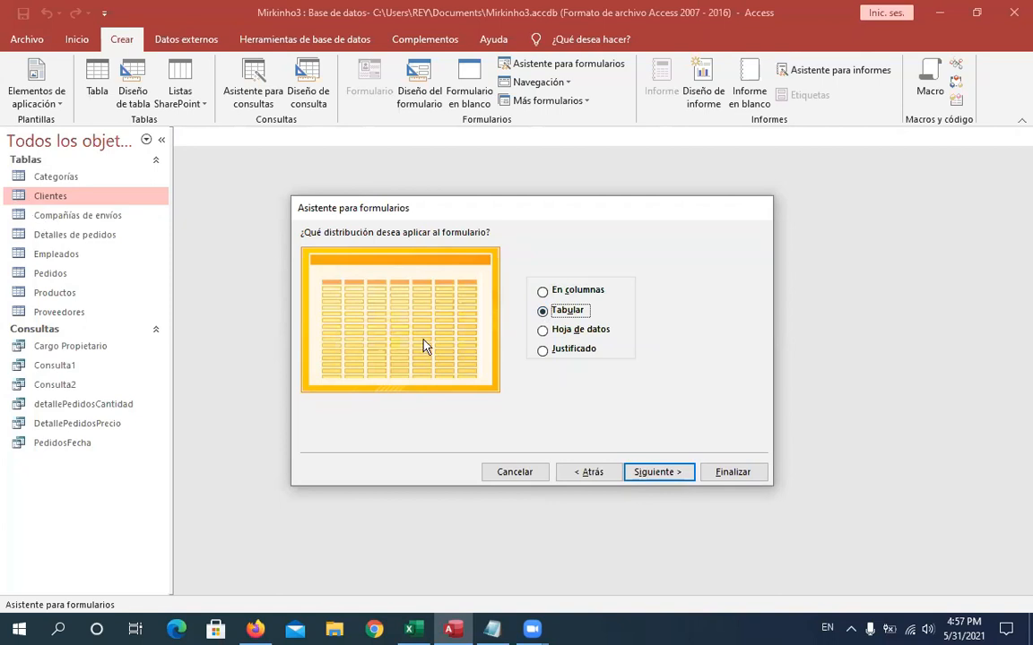
left_click(544, 333)
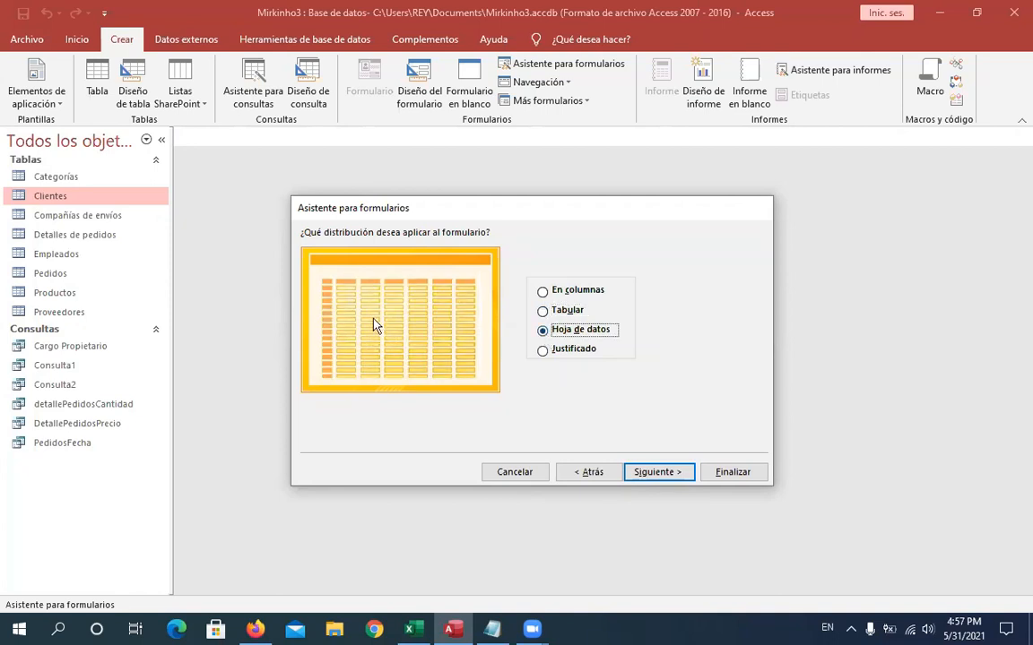
left_click(543, 351)
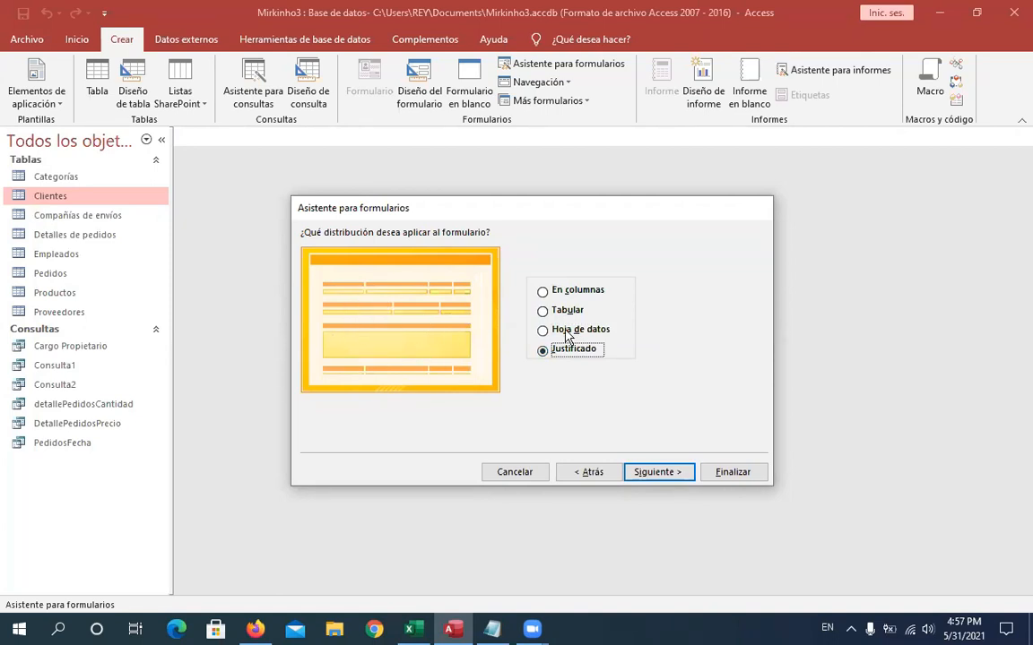
left_click(544, 292)
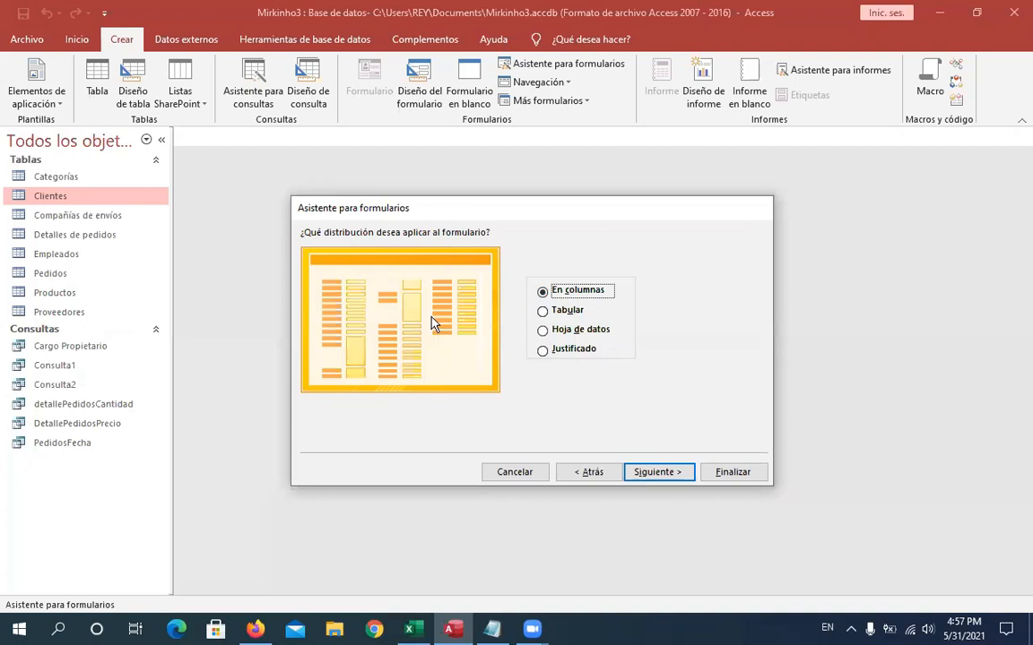
left_click(664, 478)
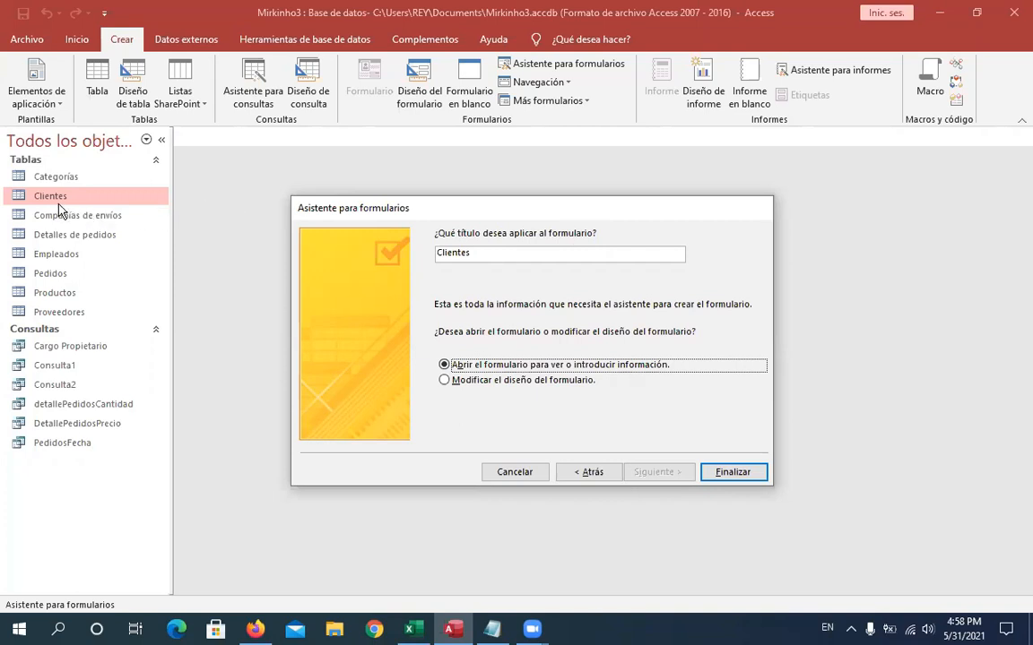
- Set the form title to Clientes formulario
left_click(470, 256)
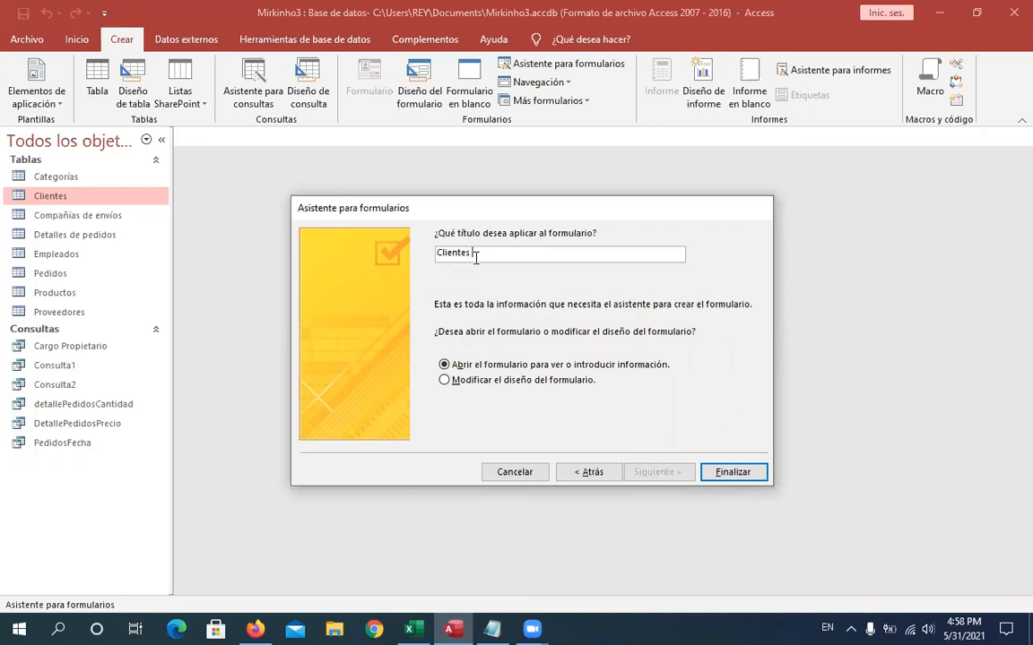
type("formulario")
- Keep the option to open the form for viewing data and finish the wizard
left_click(446, 381)
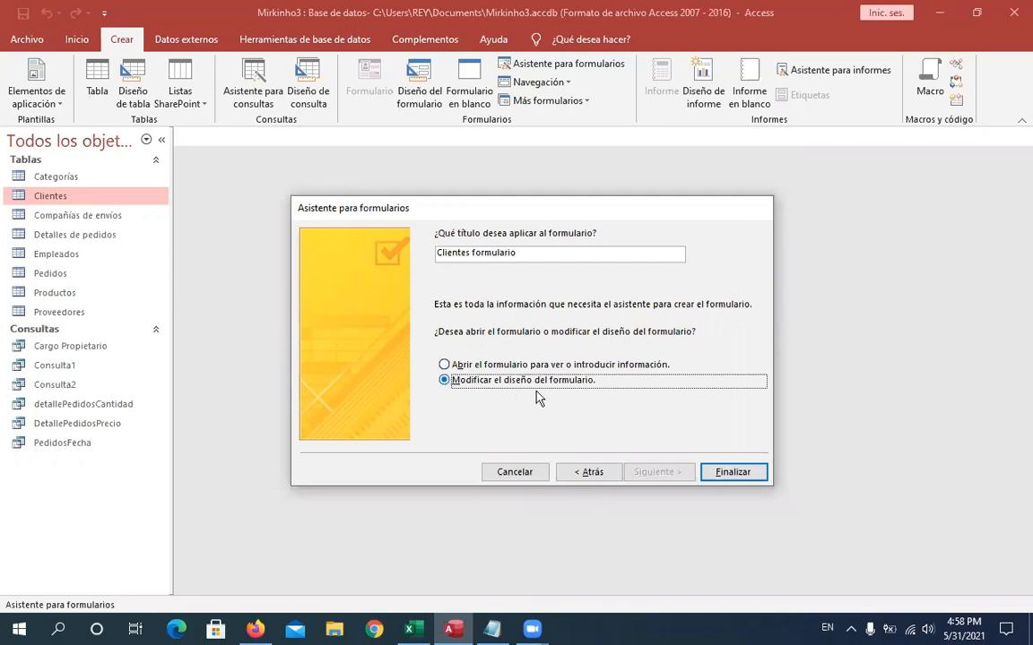
left_click(444, 366)
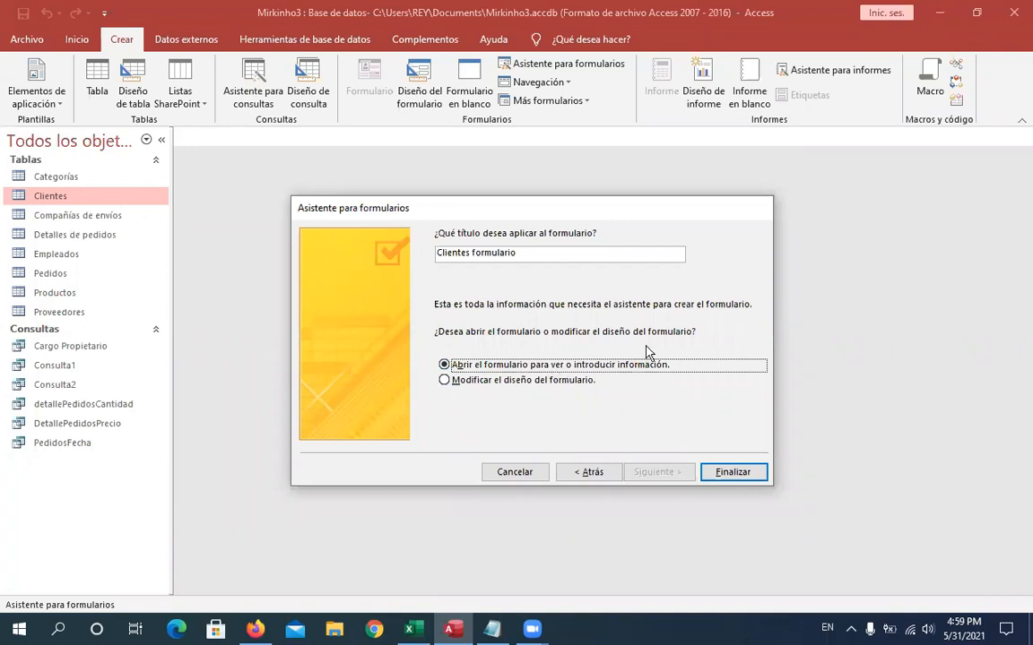
left_click(739, 477)
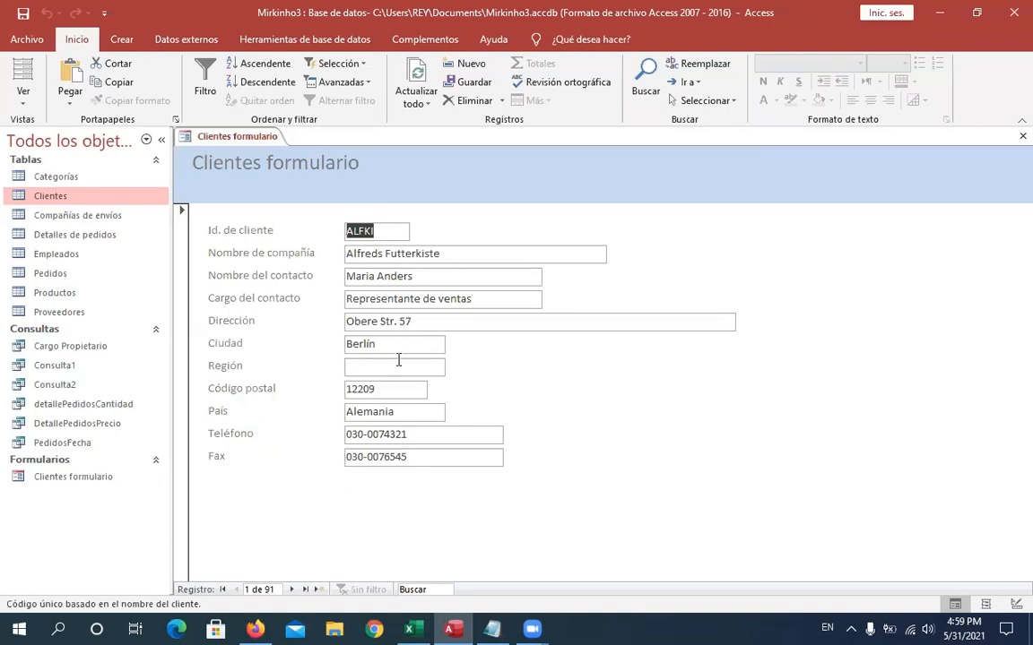
- Step through the customer records in the new form and move to a new empty record
left_click(292, 591)
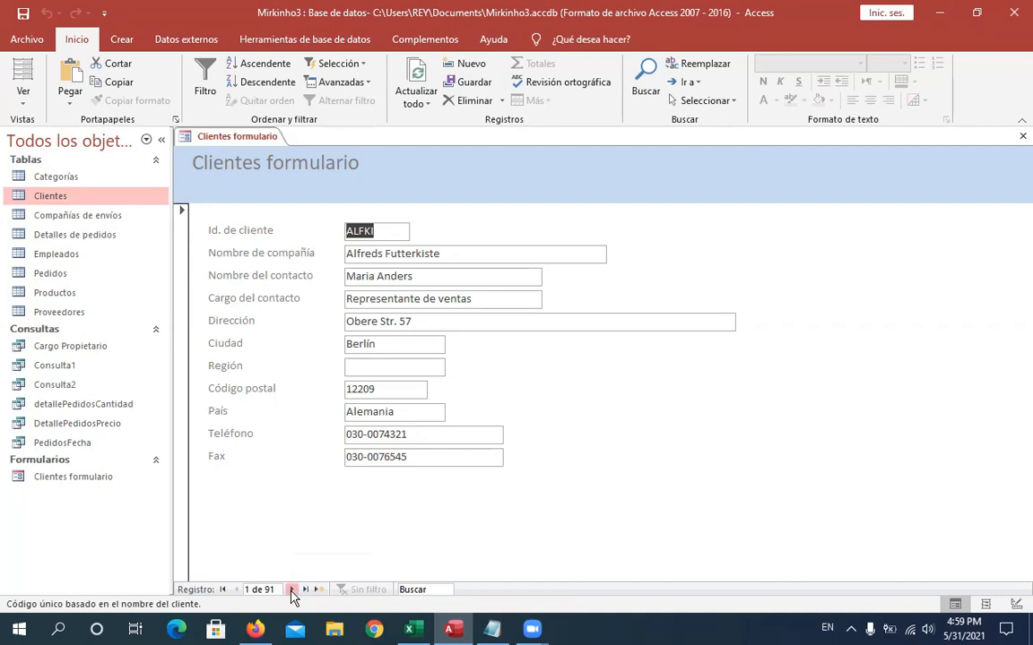
left_click(292, 591)
left_click(293, 591)
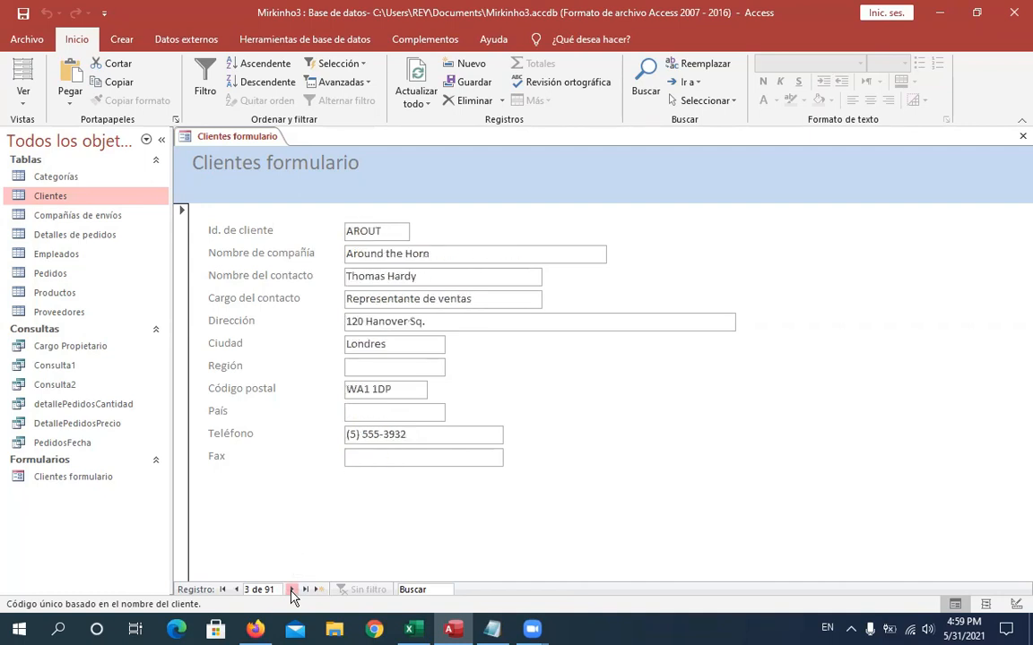
left_click(292, 591)
left_click(292, 590)
left_click(292, 590)
left_click(293, 591)
left_click(293, 591)
left_click(292, 590)
left_click(293, 591)
left_click(292, 591)
left_click(293, 591)
left_click(293, 591)
left_click(293, 591)
left_click(293, 591)
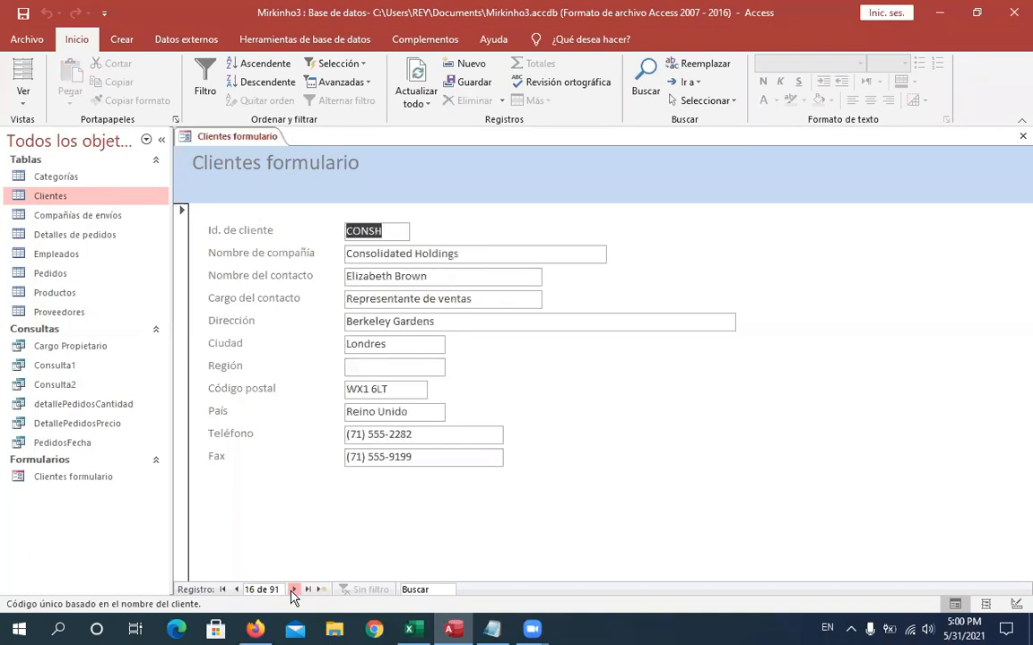
left_click(294, 590)
left_click(293, 590)
left_click(293, 590)
left_click(293, 590)
left_click(293, 590)
left_click(293, 590)
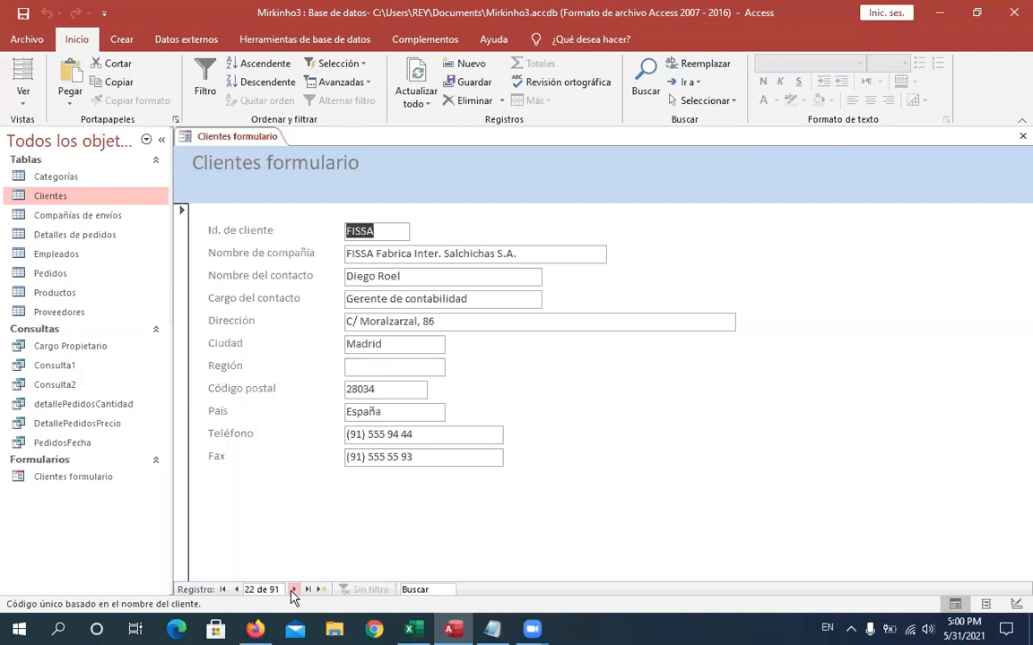
left_click(293, 591)
left_click(293, 591)
left_click(294, 590)
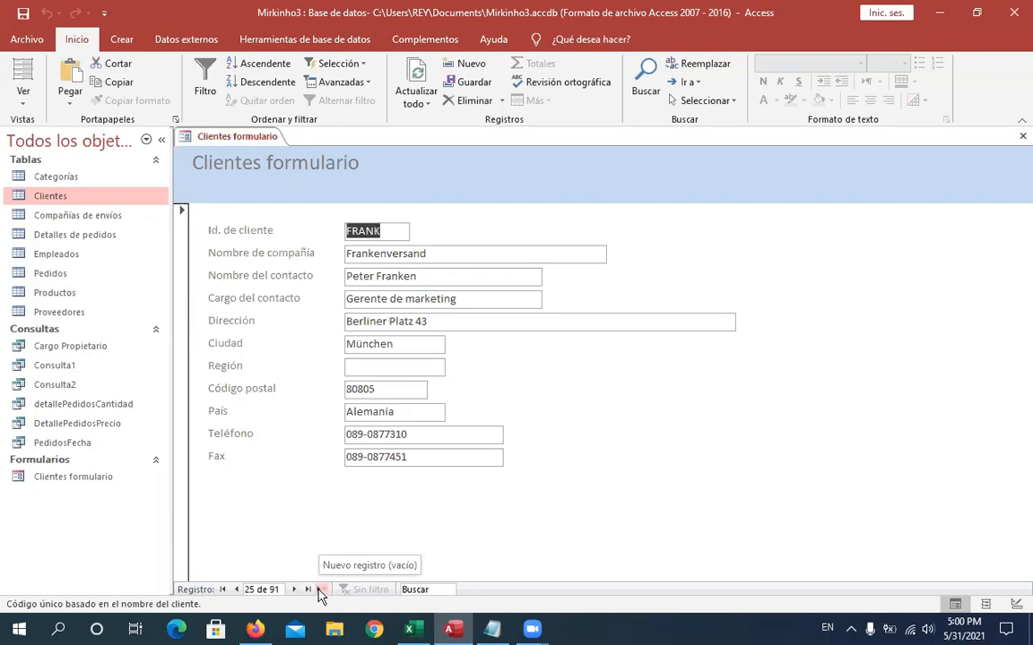
left_click(320, 590)
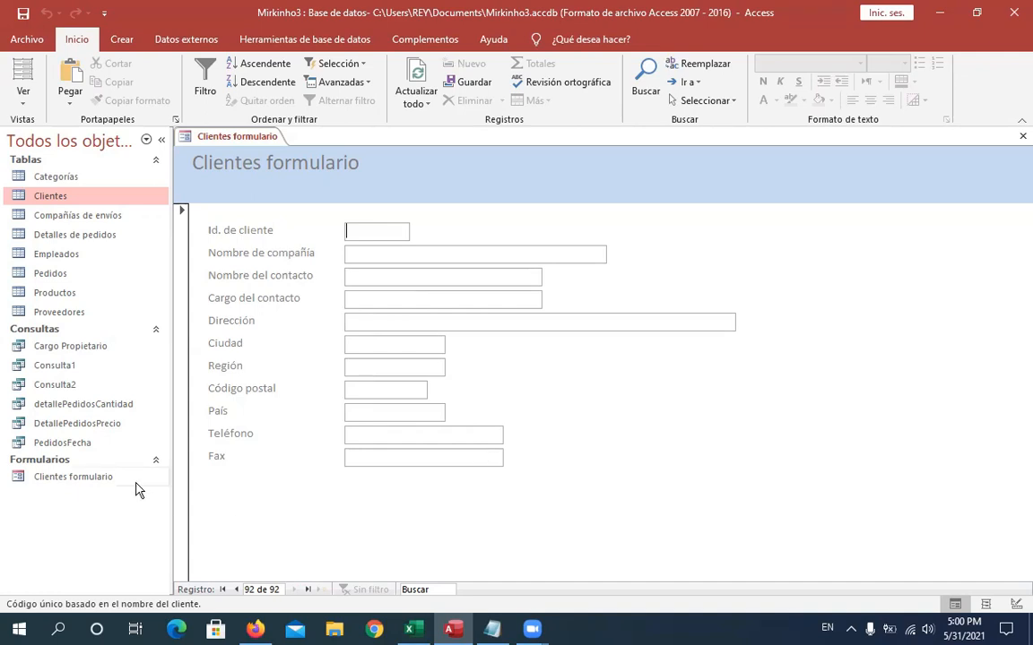
- Start another Form Wizard and choose Tabla: Empleados as its source
left_click(125, 39)
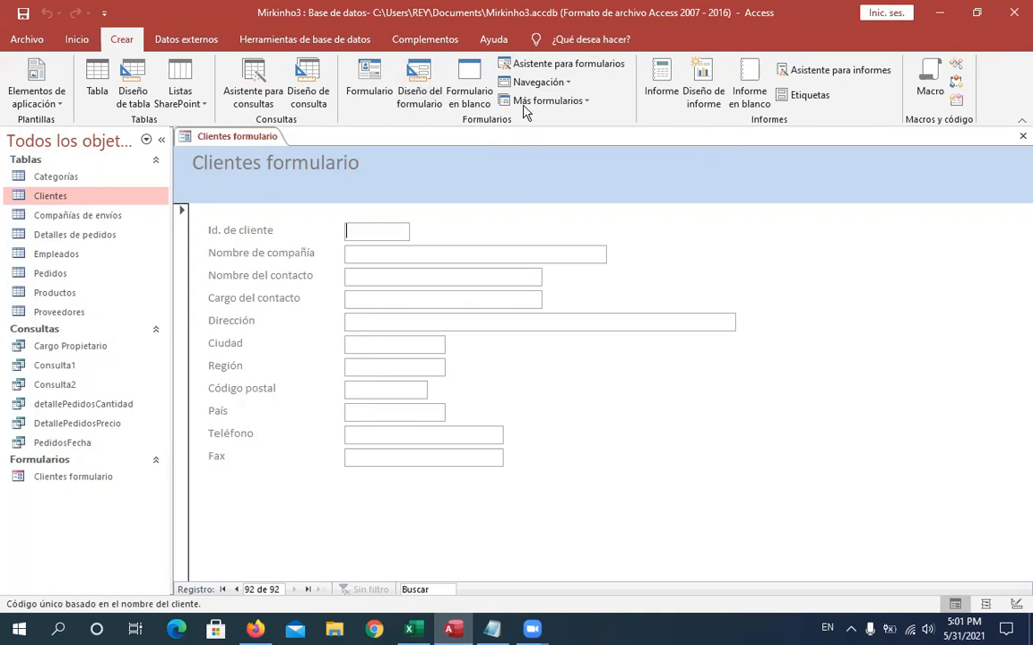
left_click(578, 72)
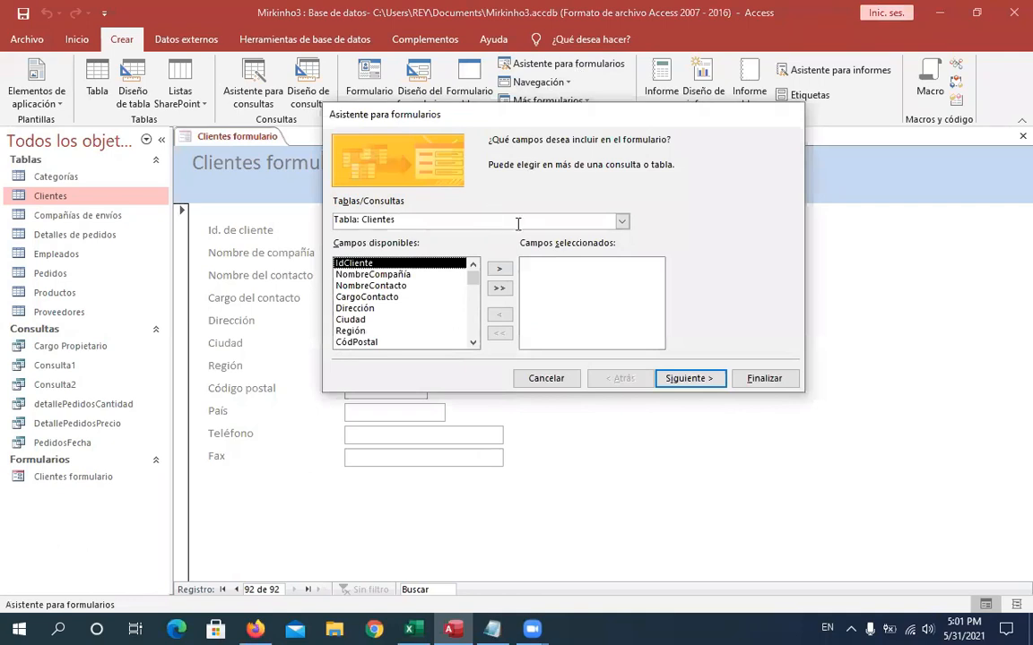
left_click(622, 221)
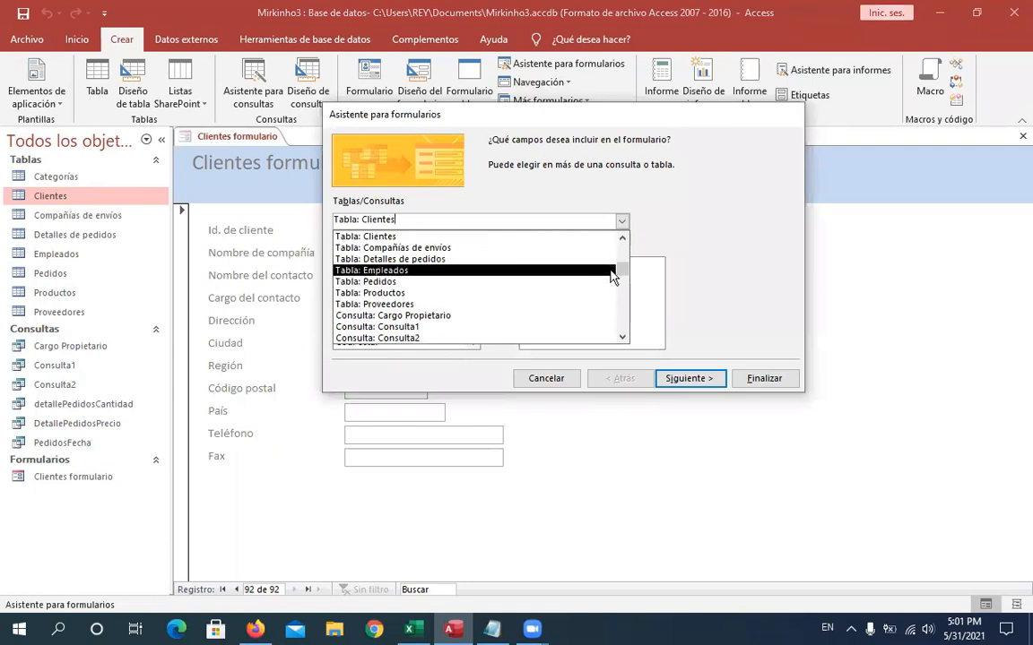
left_click_drag(621, 273, 623, 334)
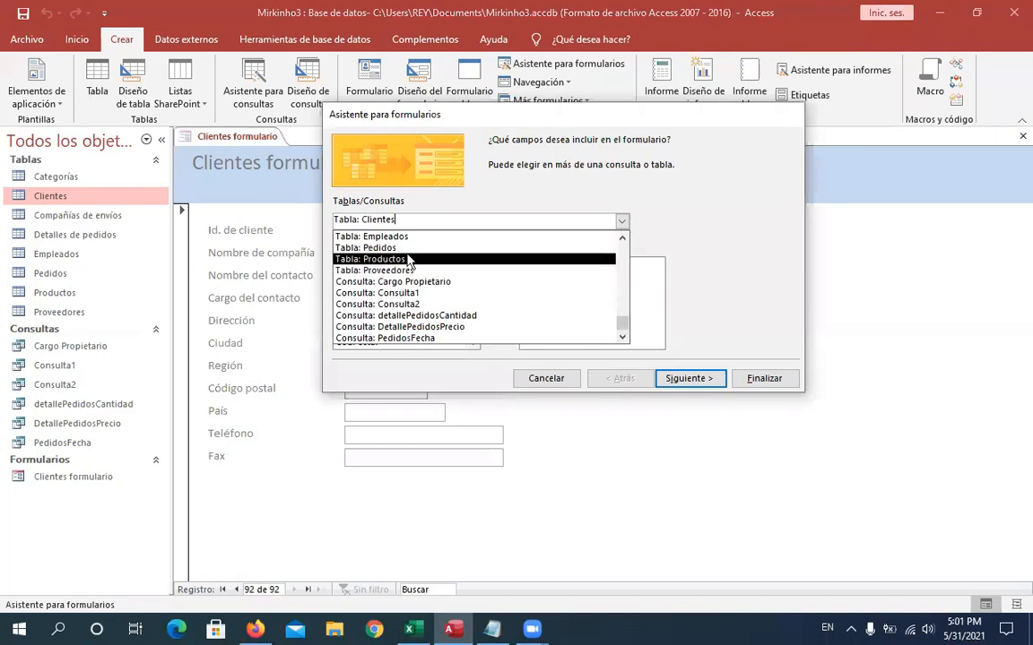
left_click(354, 236)
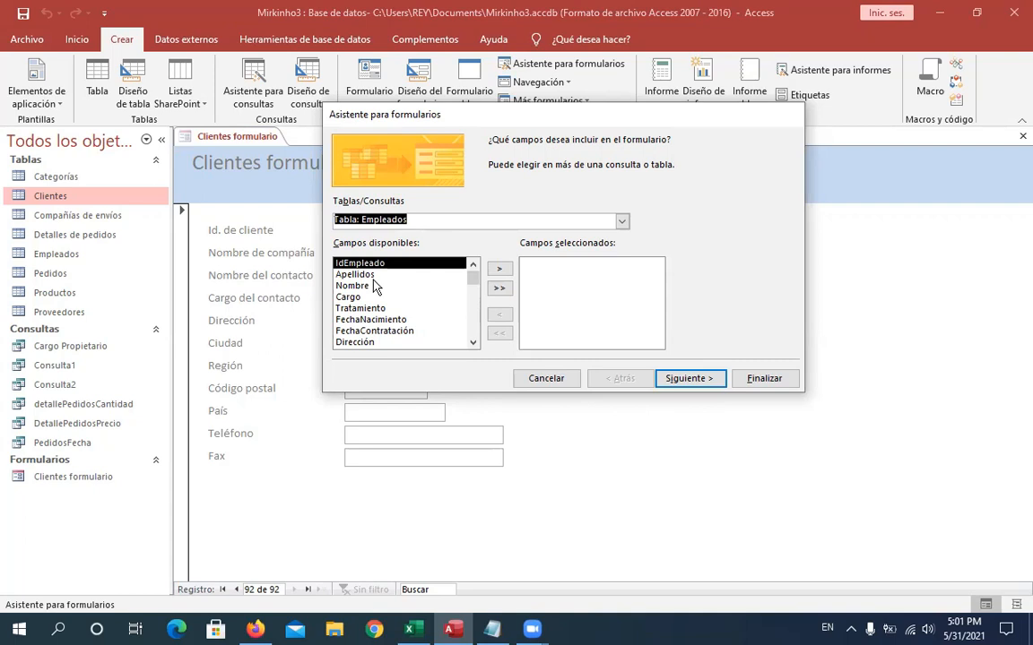
- Add the Nombre, FechaNacimiento and Dirección fields to the selected fields
left_click(362, 287)
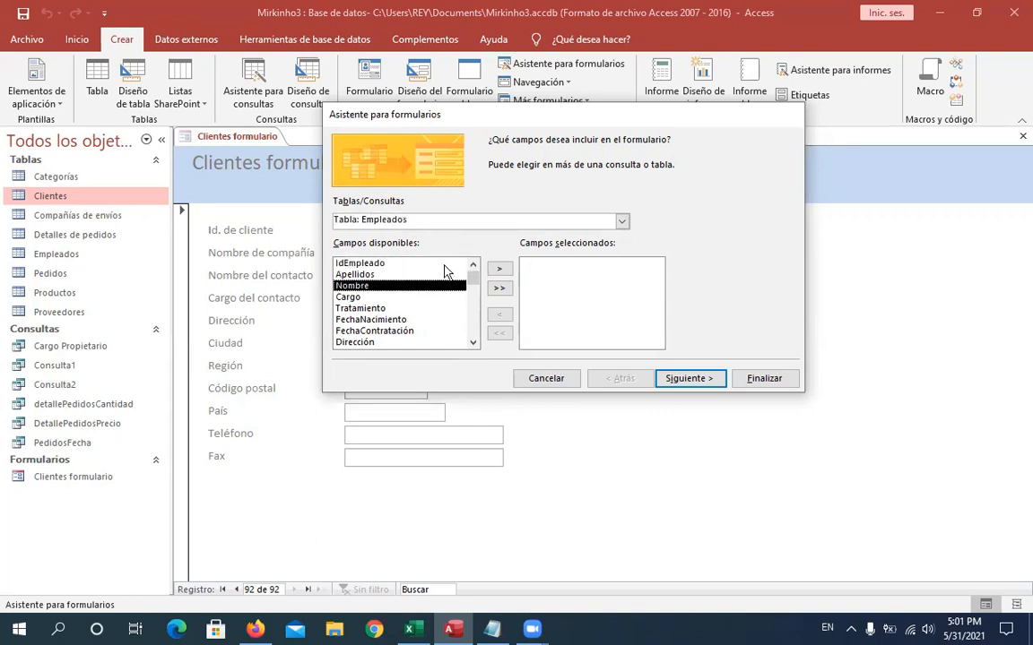
left_click(500, 270)
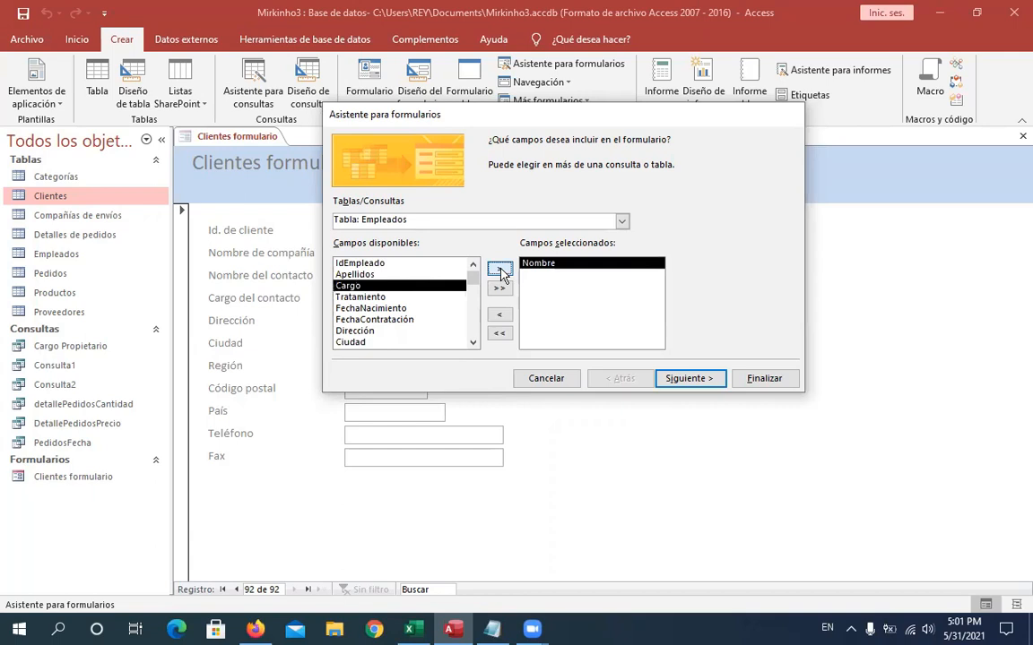
left_click(377, 310)
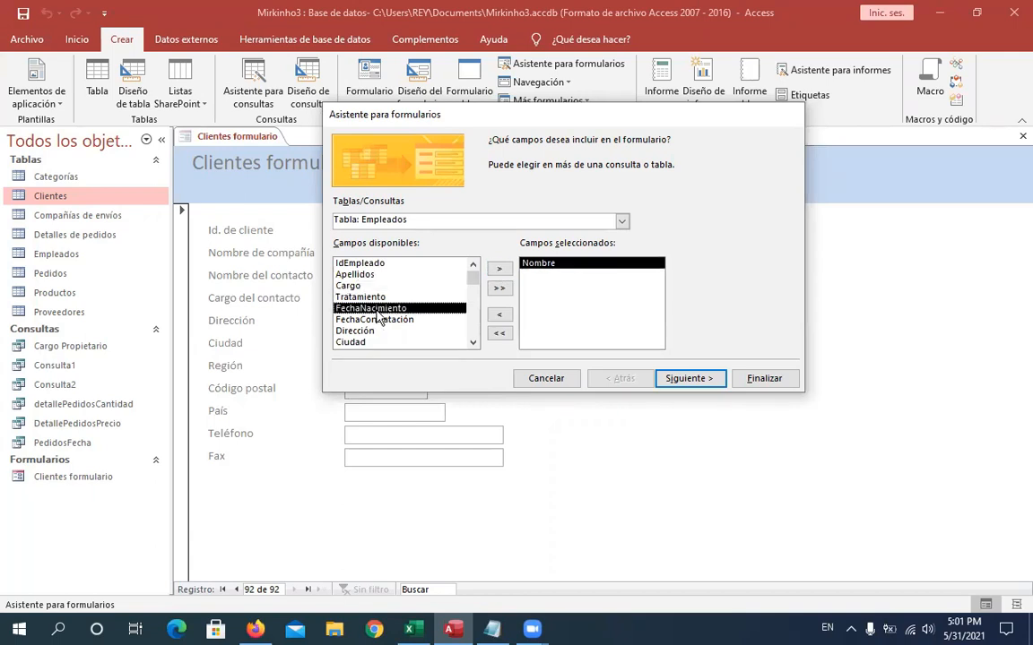
left_click(500, 270)
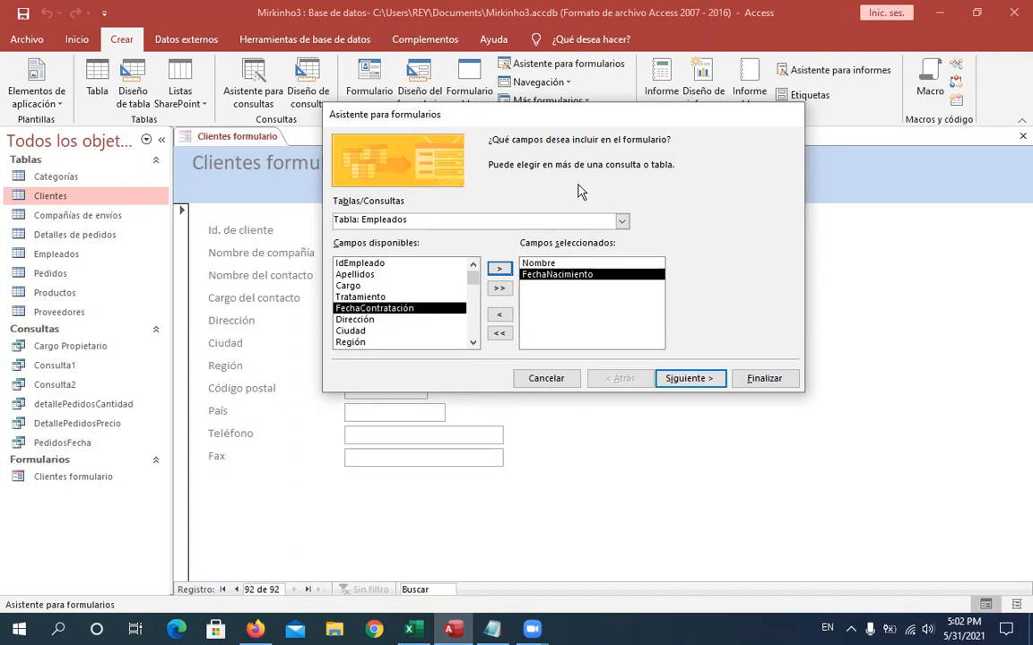
left_click(366, 323)
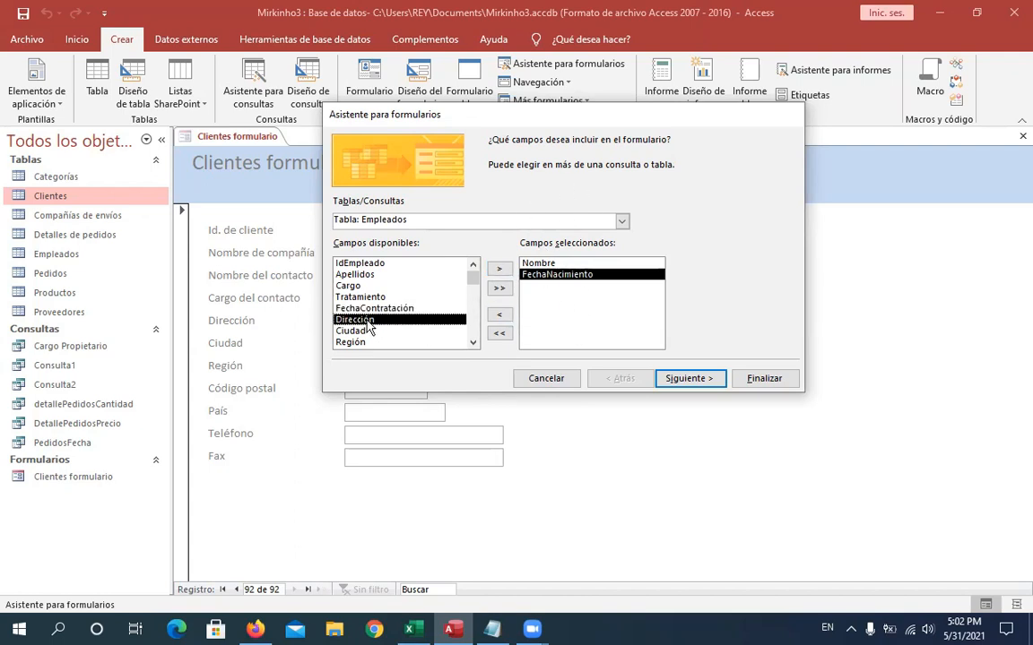
left_click(501, 271)
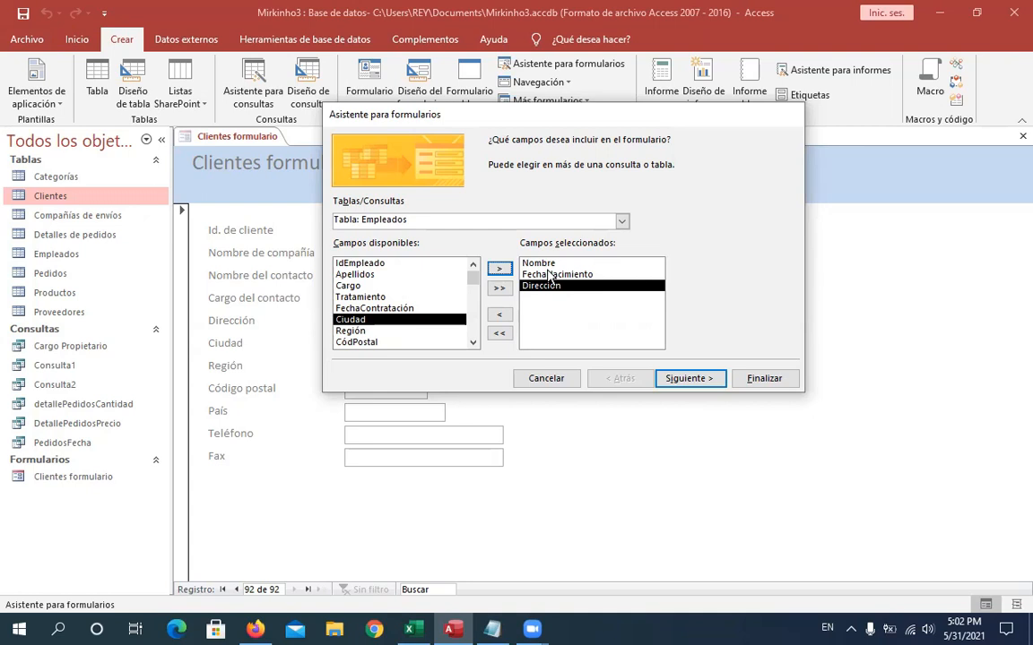
- Remove the Dirección, FechaNacimiento and Nombre fields from the selection
left_click(500, 316)
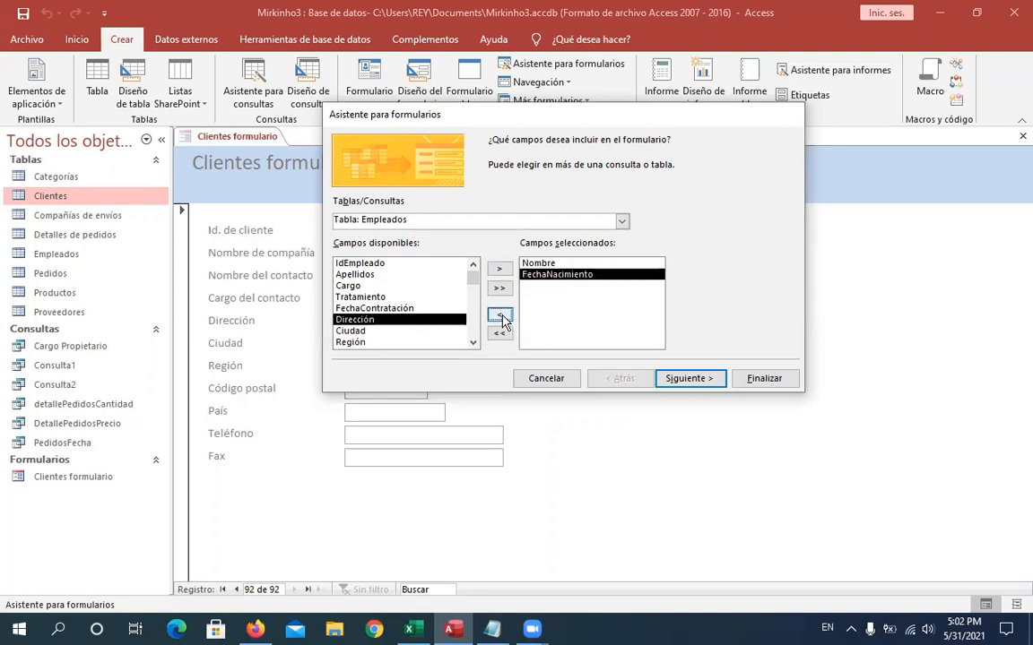
left_click(500, 315)
left_click(500, 316)
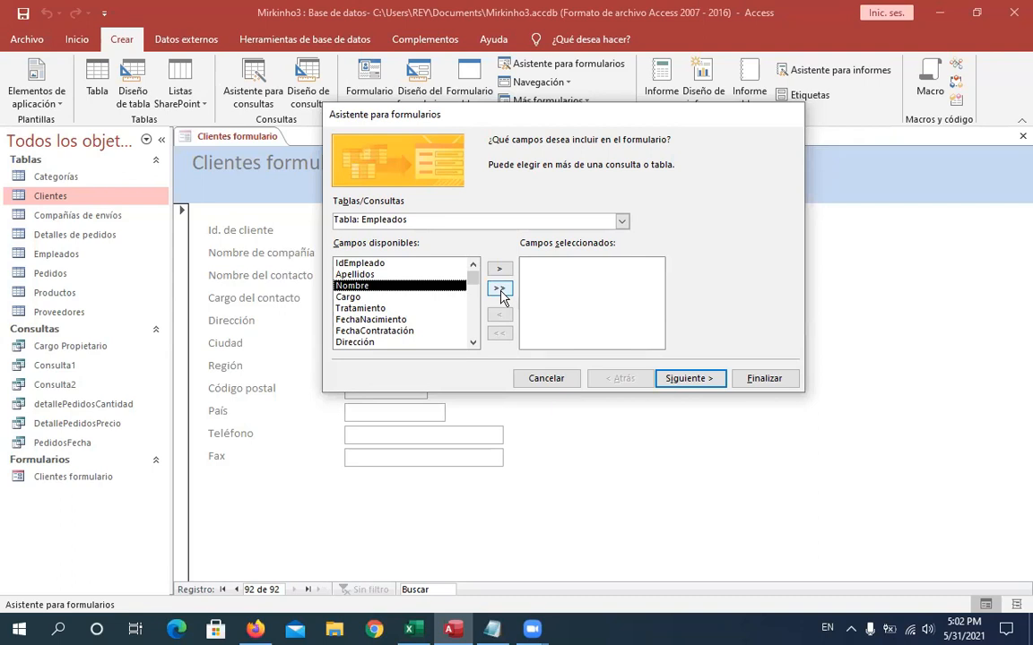
- Add all Empleados fields to the form and continue the wizard
left_click(499, 289)
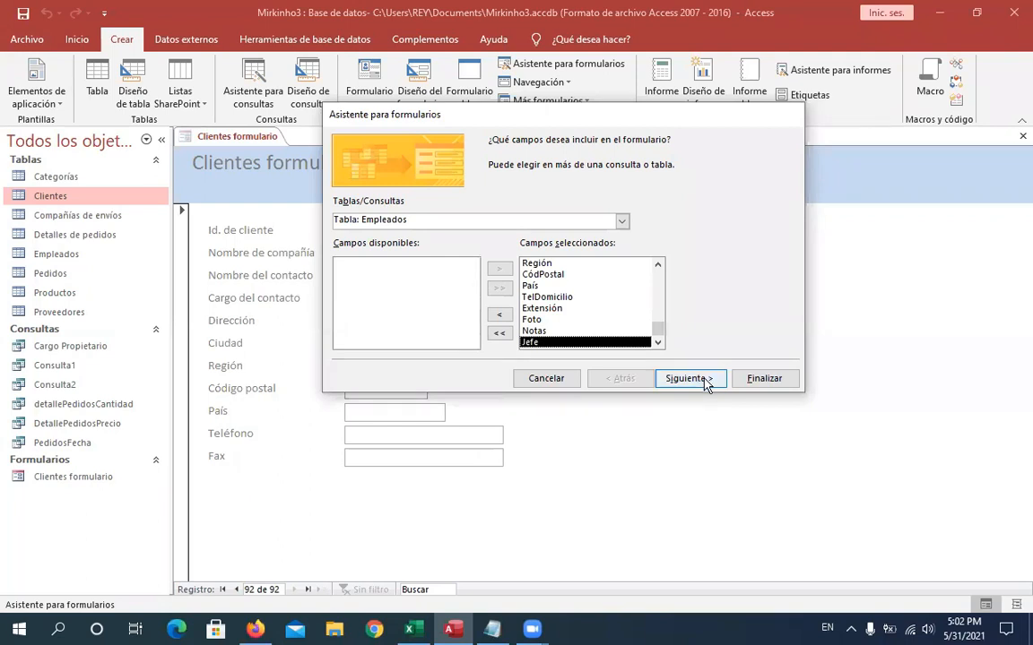
left_click(705, 380)
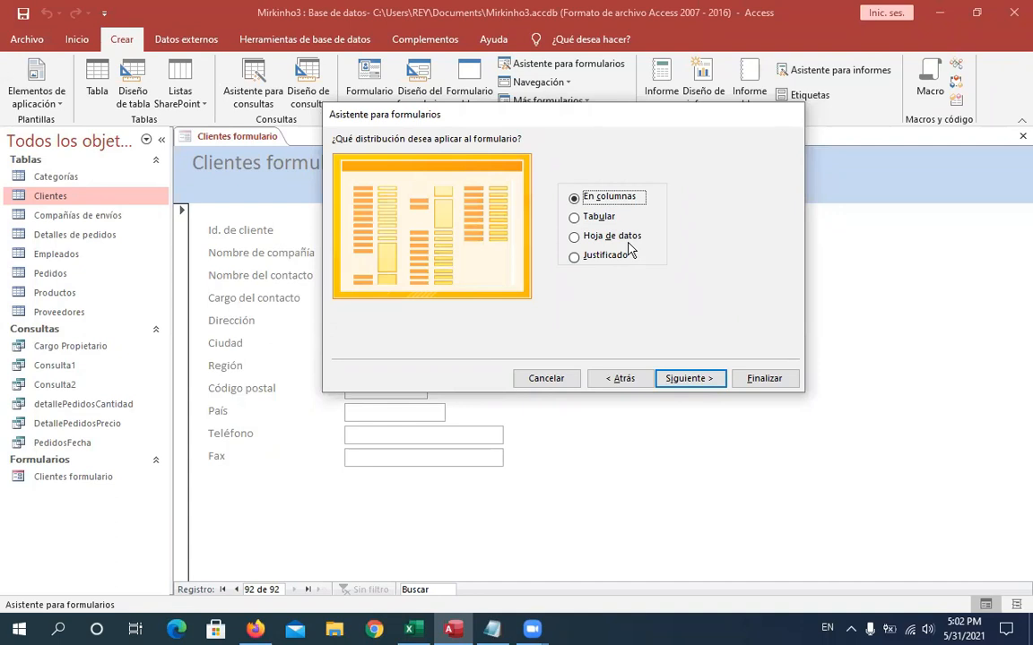
- Choose the Justificado layout for the form and continue
left_click(592, 229)
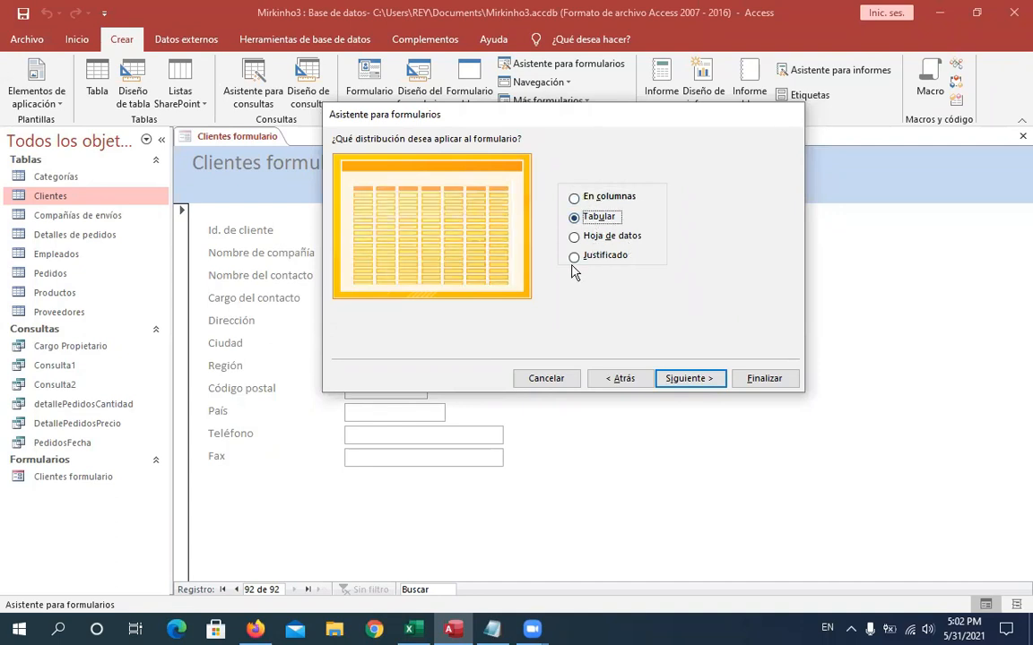
left_click(573, 263)
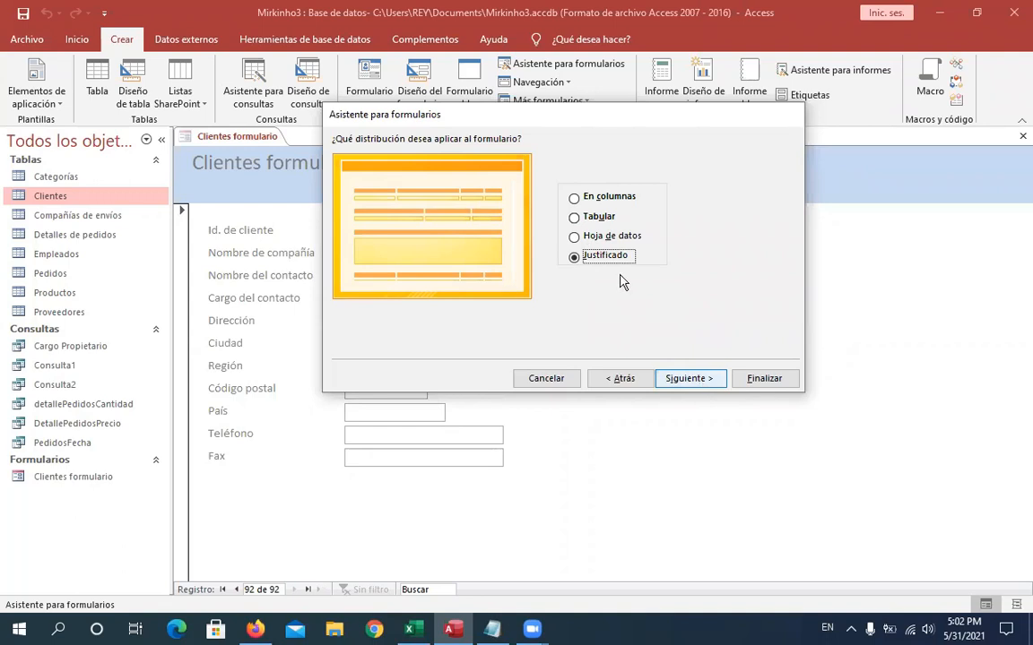
left_click(690, 378)
- Set the form title to Empleados Formularios and finish the wizard
left_click(531, 168)
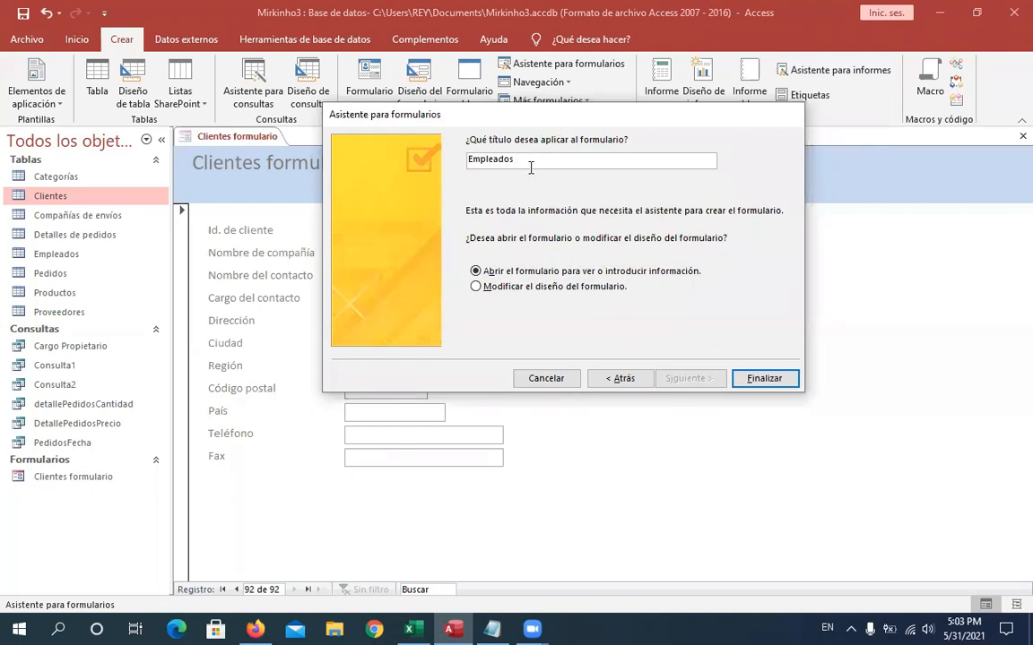
type("Formularios")
left_click(776, 380)
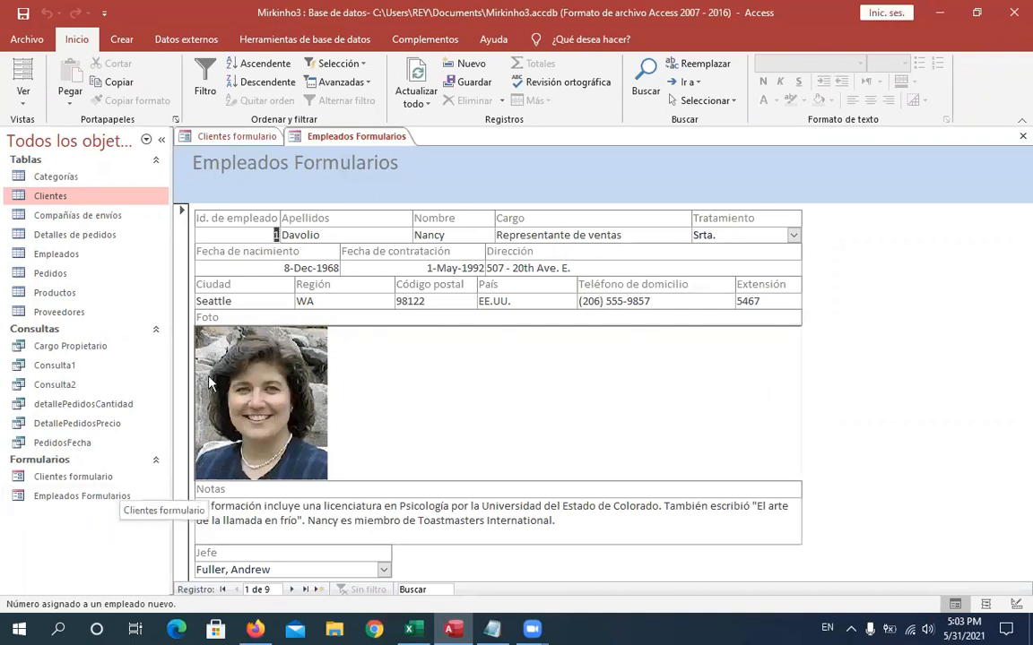
- Switch between the Clientes formulario and Empleados Formularios tabs to compare both forms
left_click(228, 141)
left_click(355, 136)
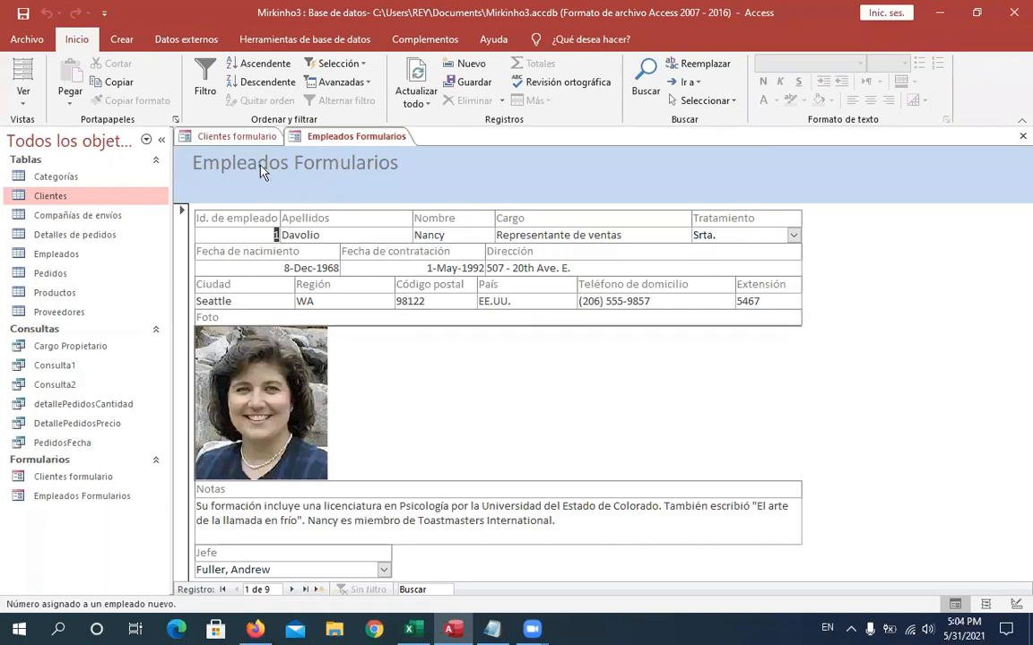
left_click(215, 137)
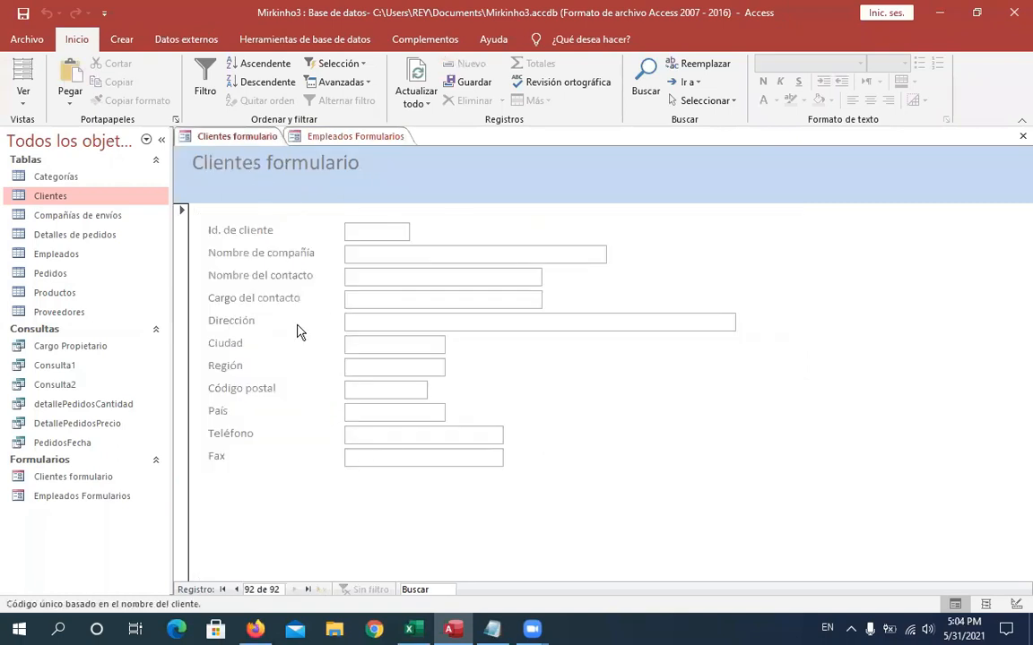
left_click(356, 144)
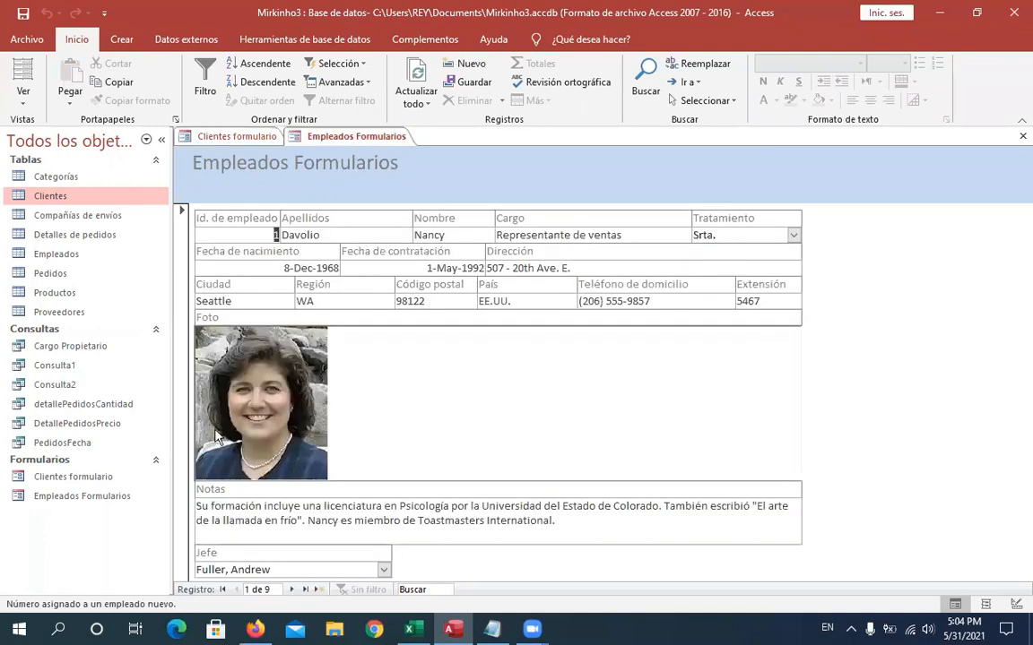
- Step through the employee records in the new form and move to a new empty record
left_click(293, 590)
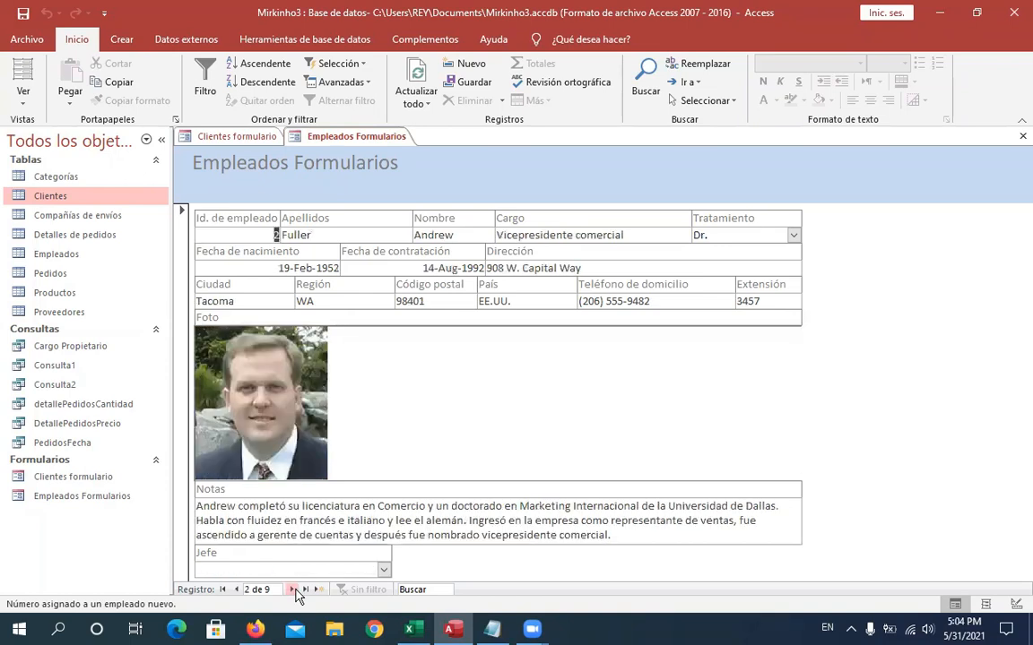
left_click(292, 589)
left_click(292, 590)
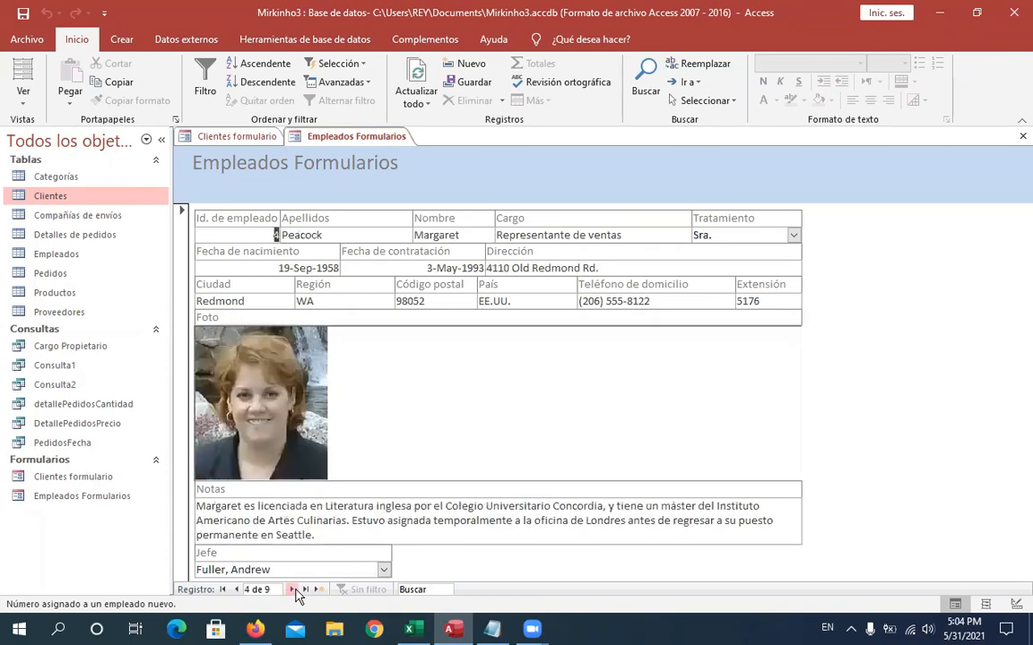
left_click(292, 589)
left_click(292, 590)
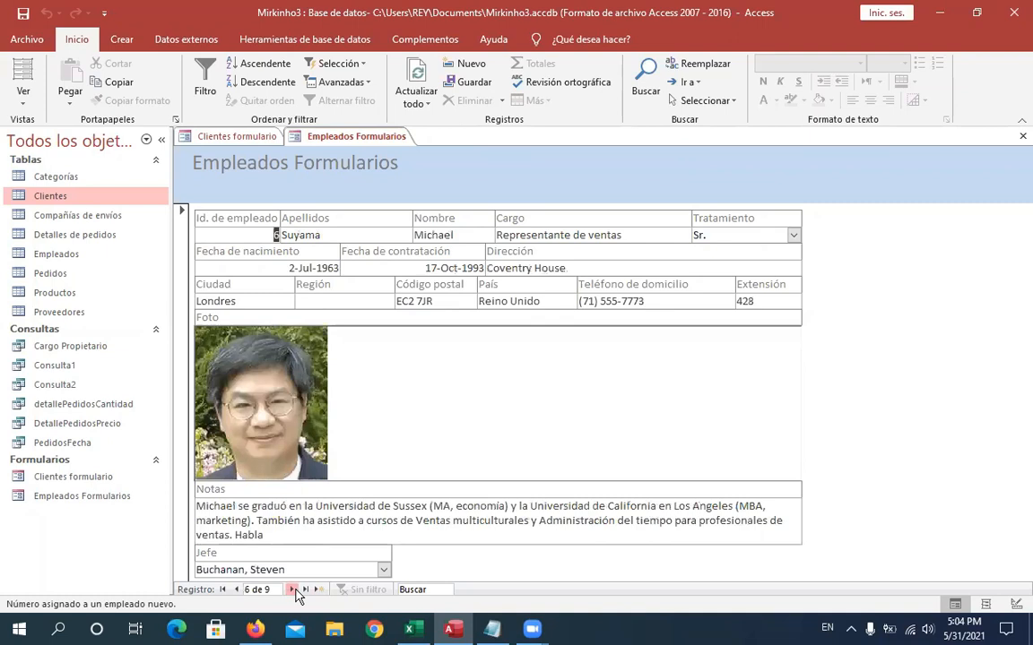
left_click(292, 590)
left_click(293, 590)
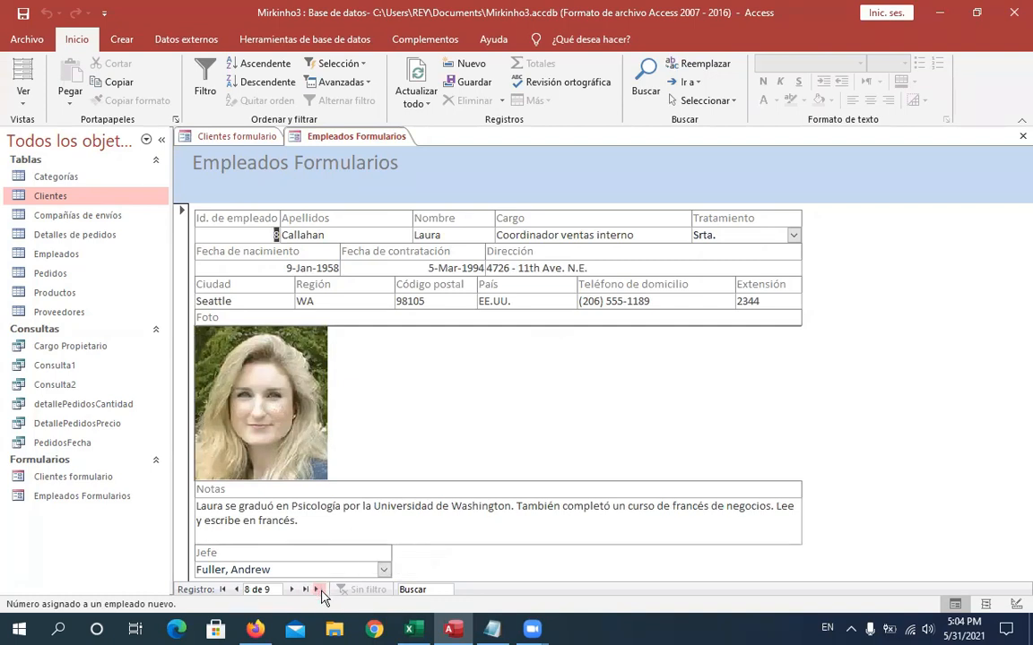
left_click(320, 590)
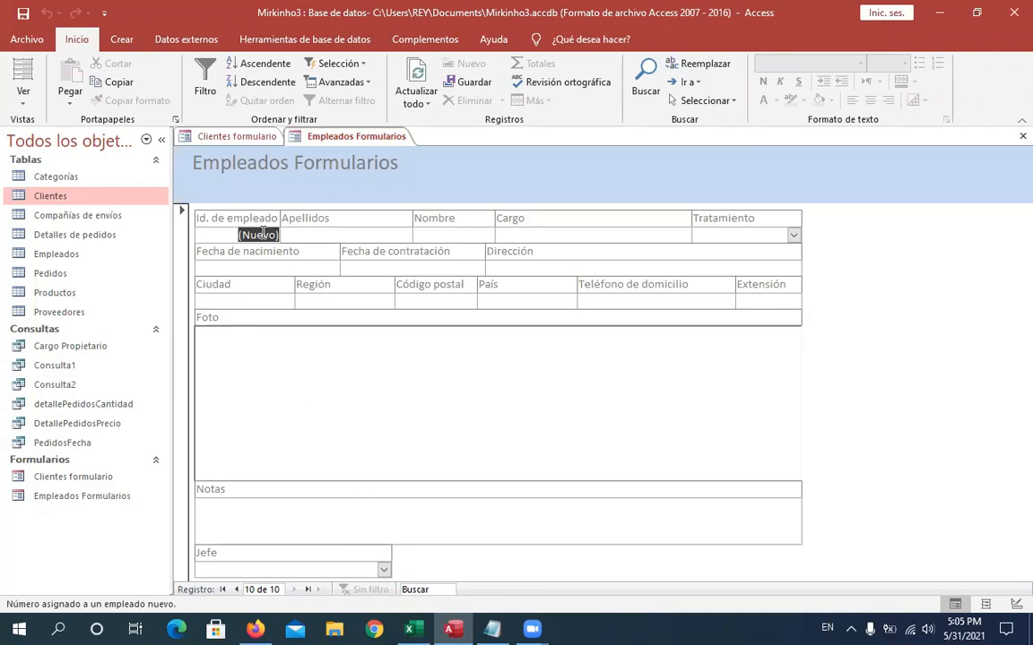
- Start the Report Wizard and choose Consulta: Cargo Propietario as its source
left_click(122, 40)
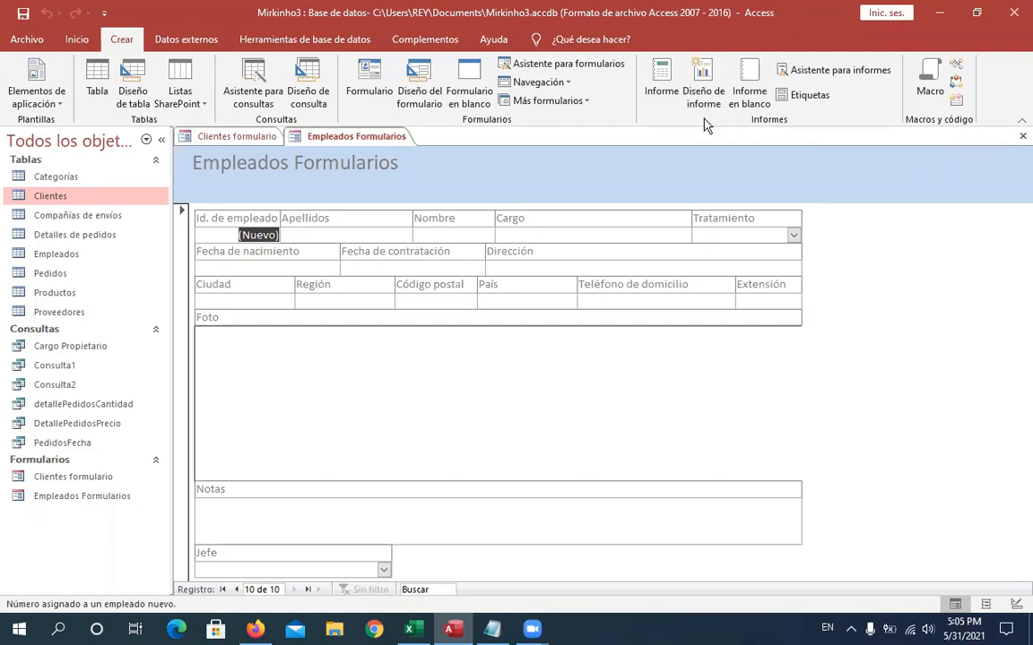
left_click(837, 79)
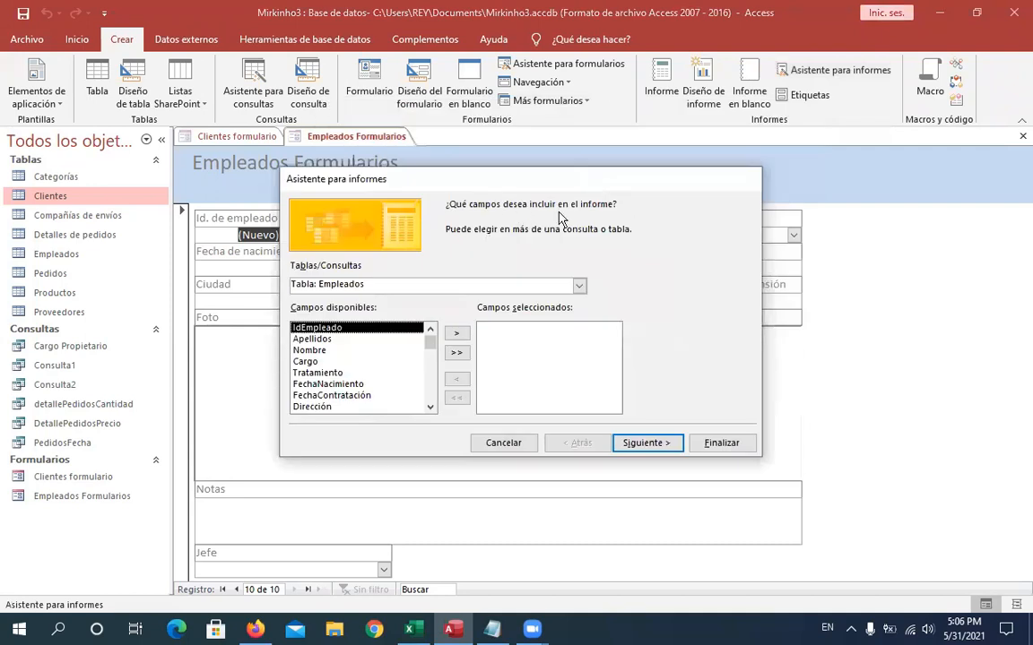
left_click(517, 283)
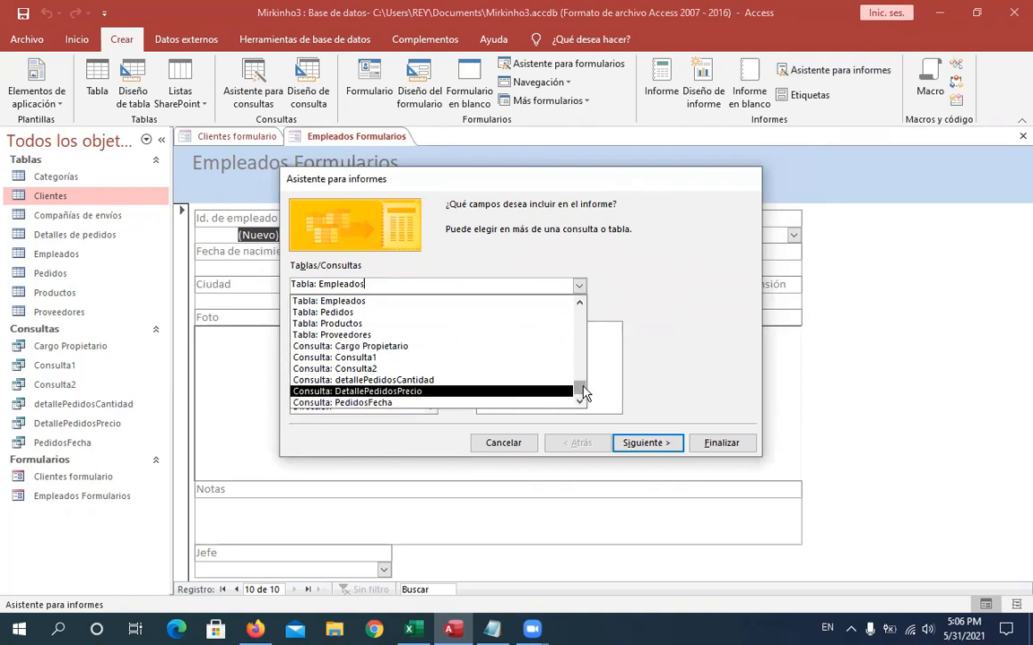
left_click_drag(582, 392, 577, 288)
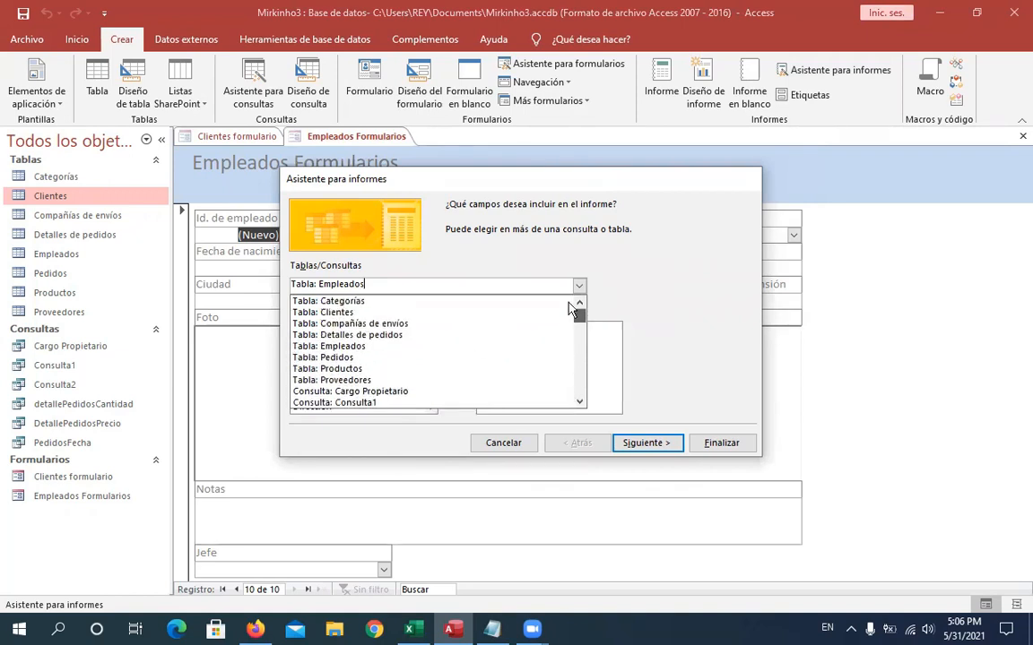
left_click_drag(566, 291, 590, 424)
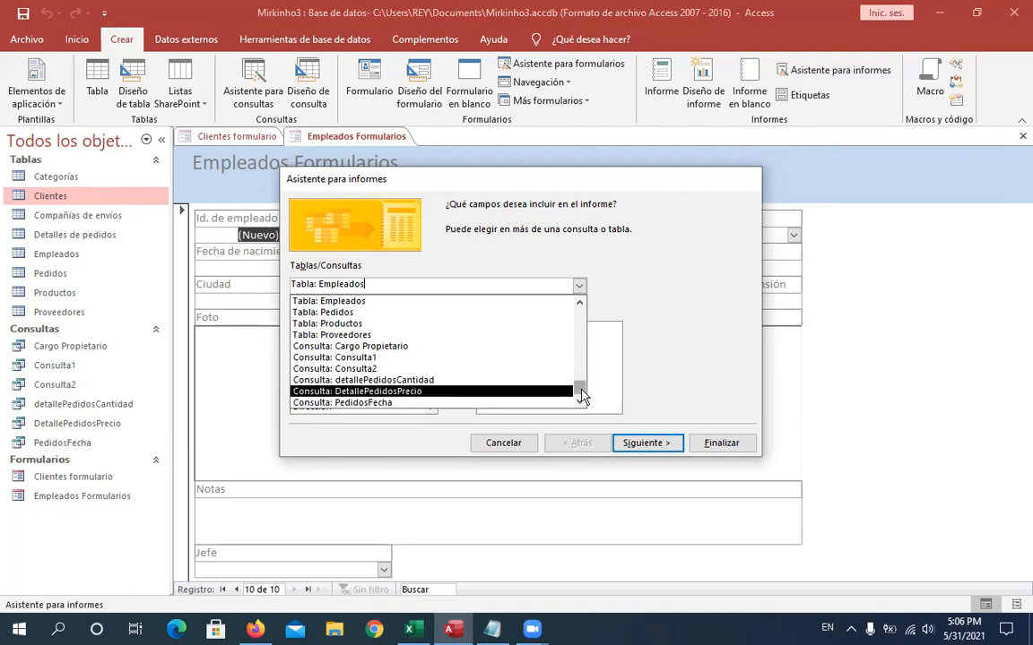
left_click(377, 347)
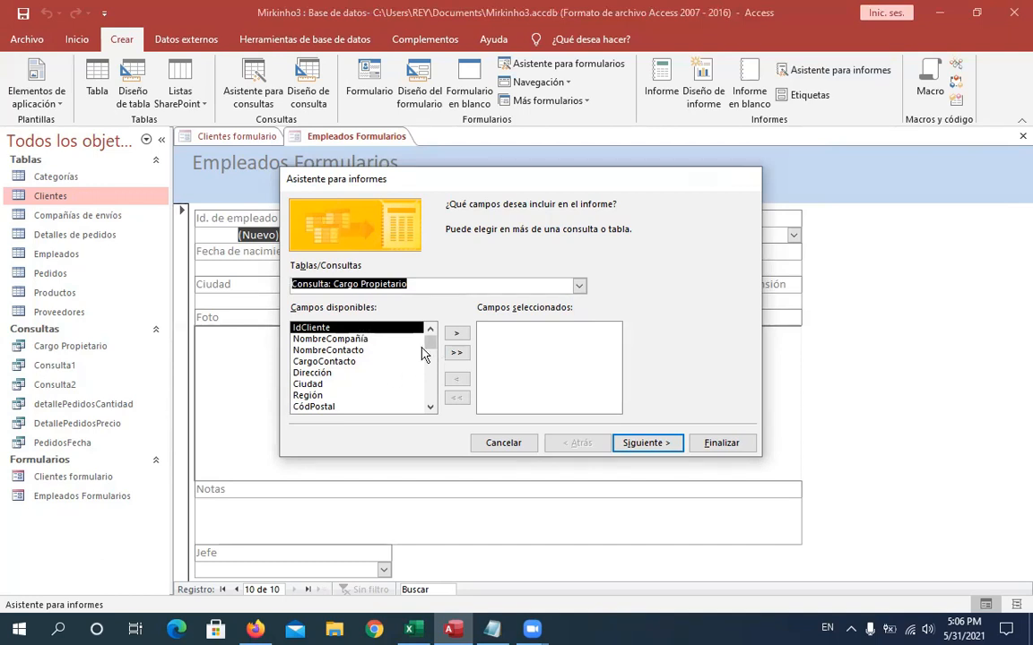
- Add the NombreCompañía, CargoContacto, Ciudad and País fields to the report
left_click(354, 340)
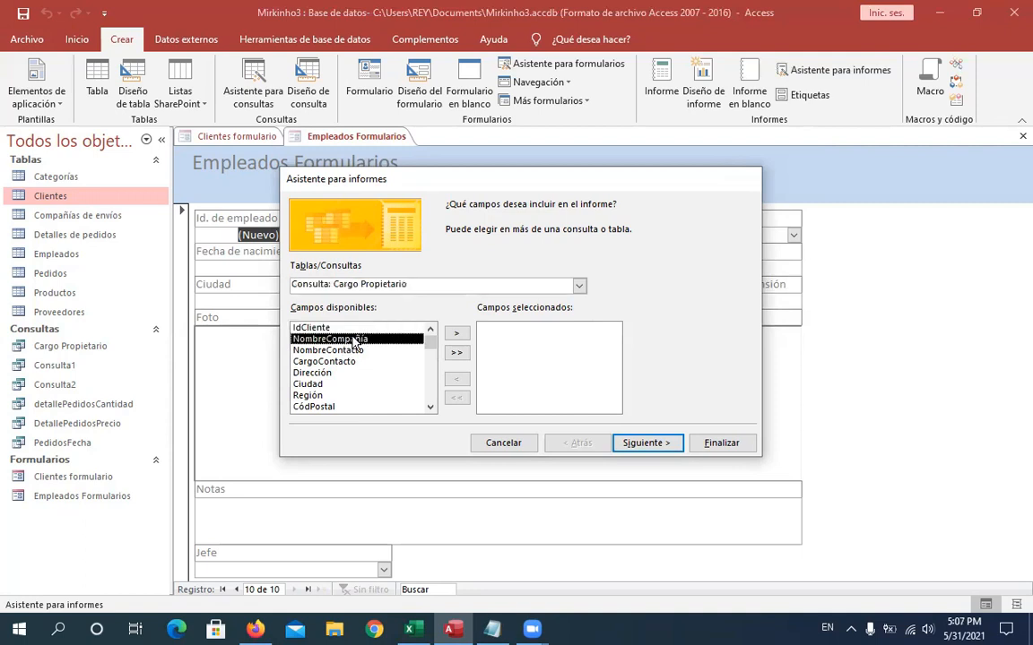
left_click(457, 333)
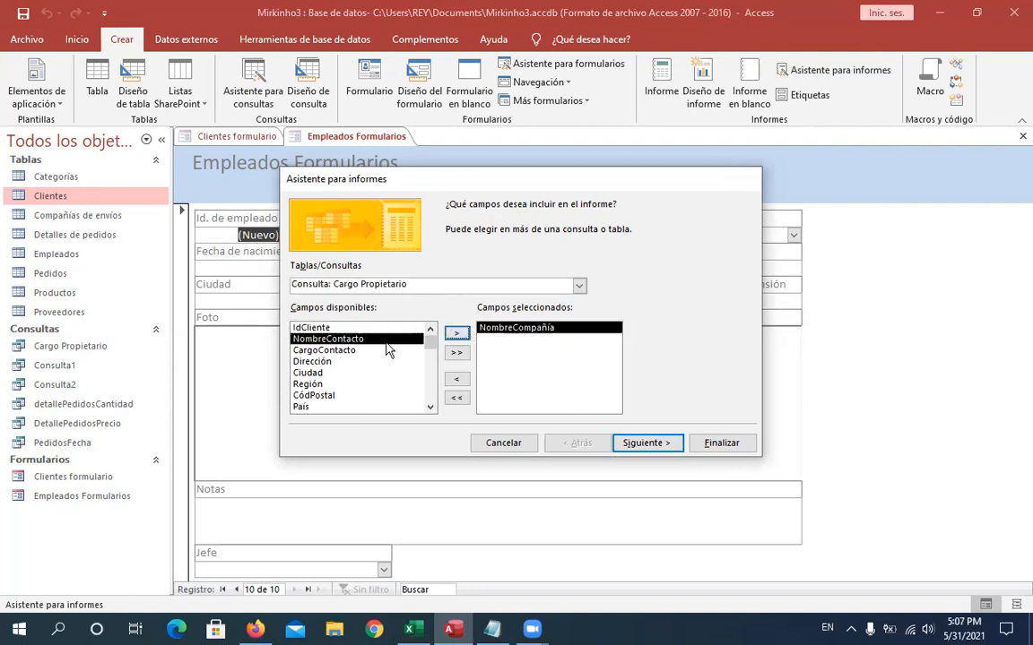
double_click(347, 351)
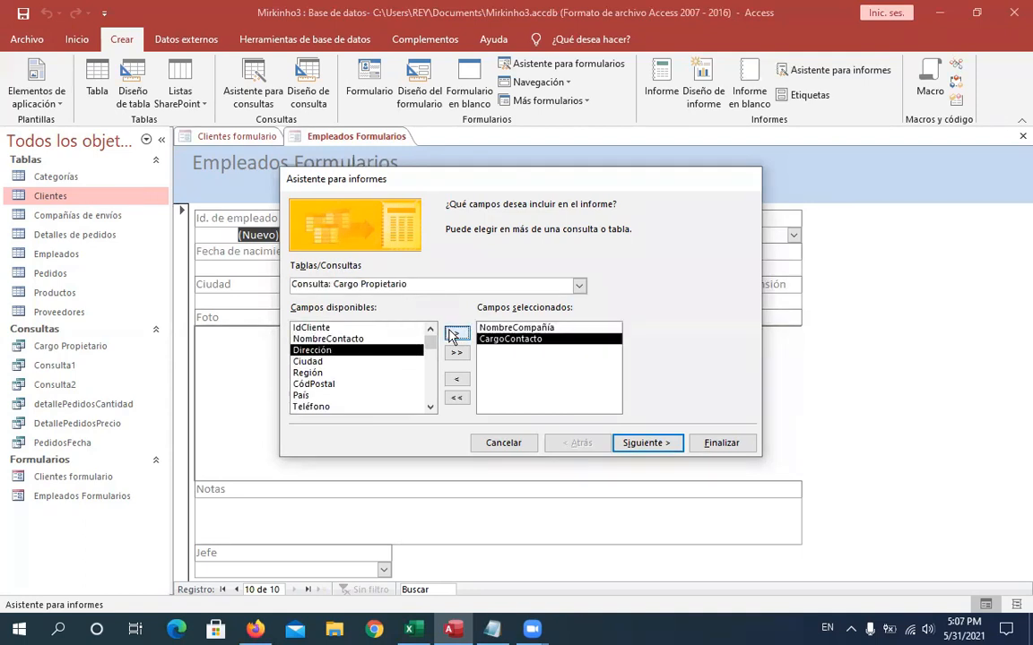
left_click(551, 139)
left_click(311, 363)
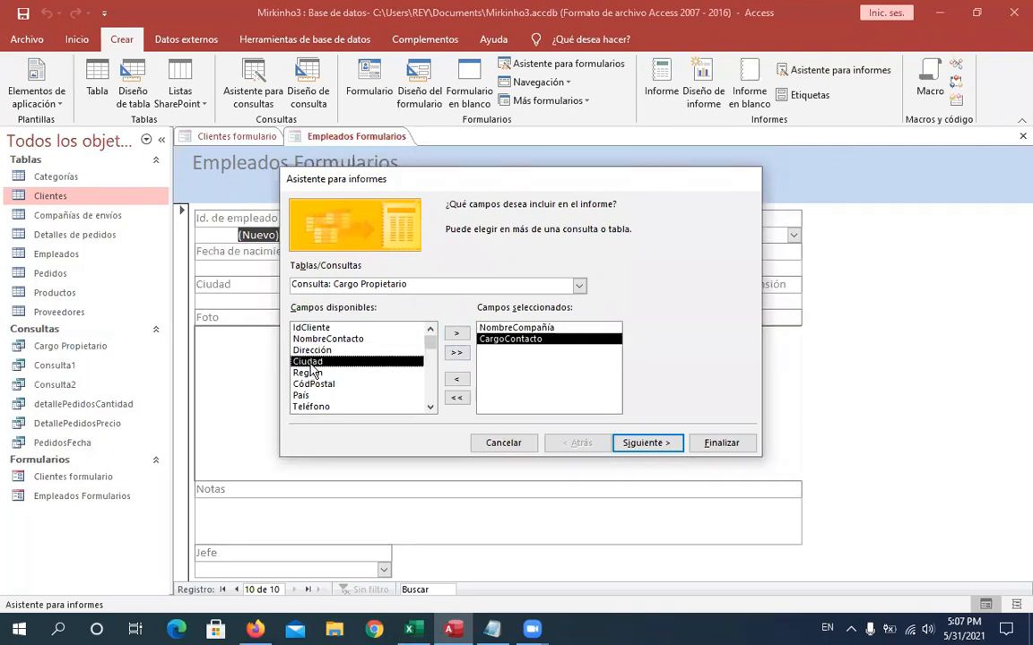
left_click(457, 333)
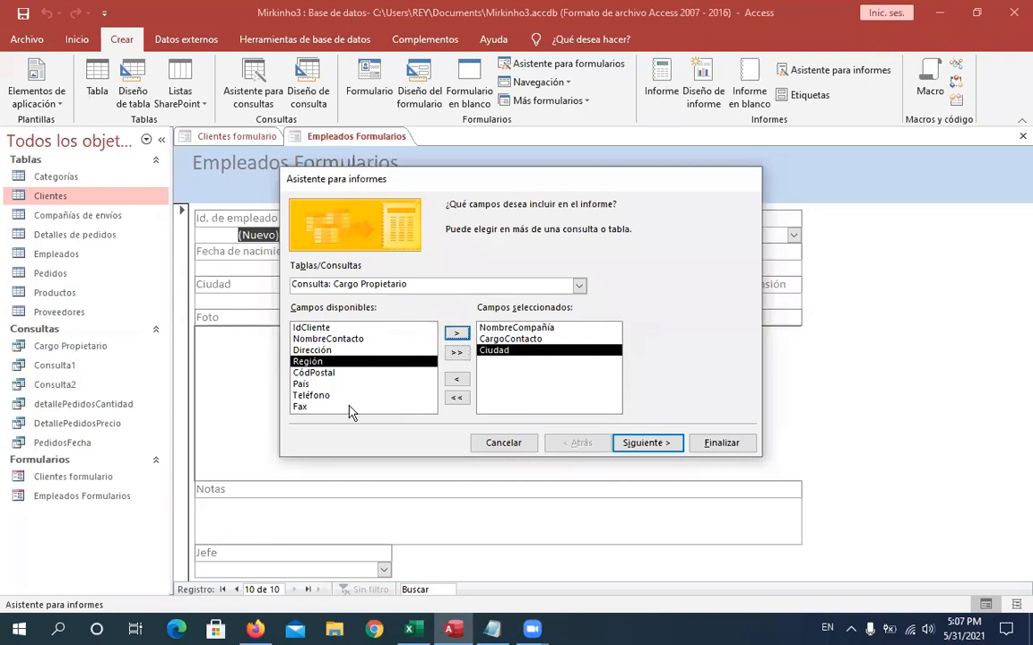
left_click(309, 384)
left_click(457, 334)
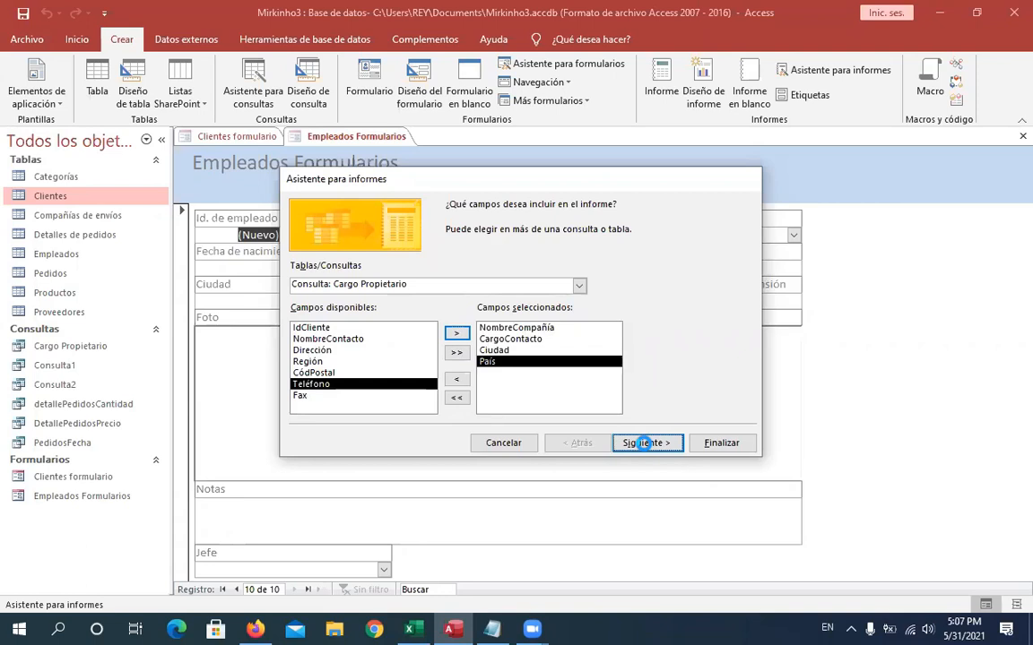
- Advance the Report Wizard and add NombreCompañía as a grouping level
left_click(645, 444)
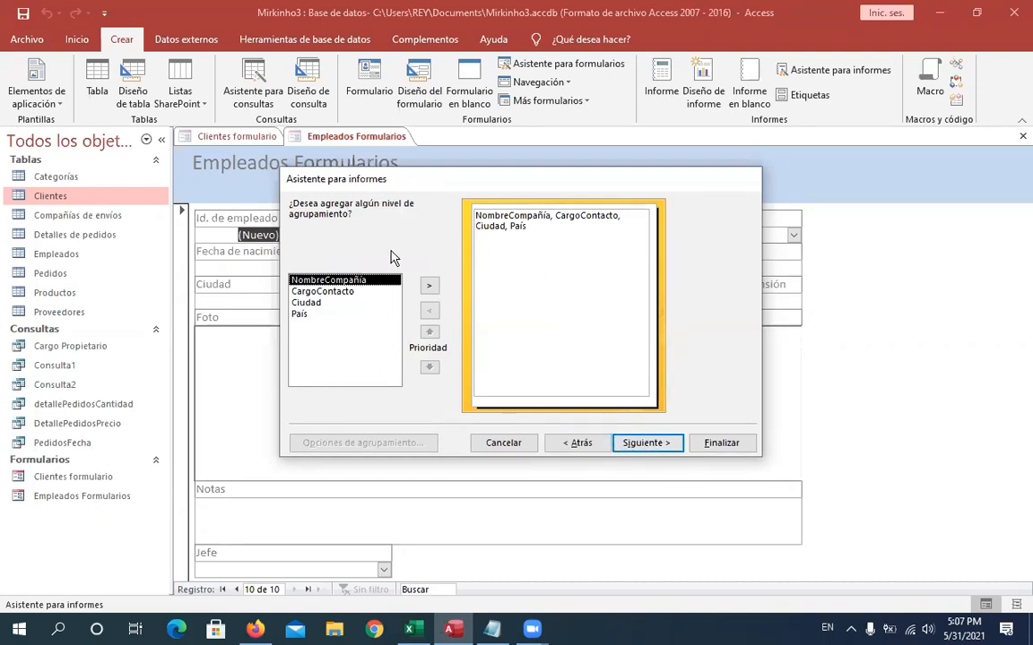
left_click(429, 289)
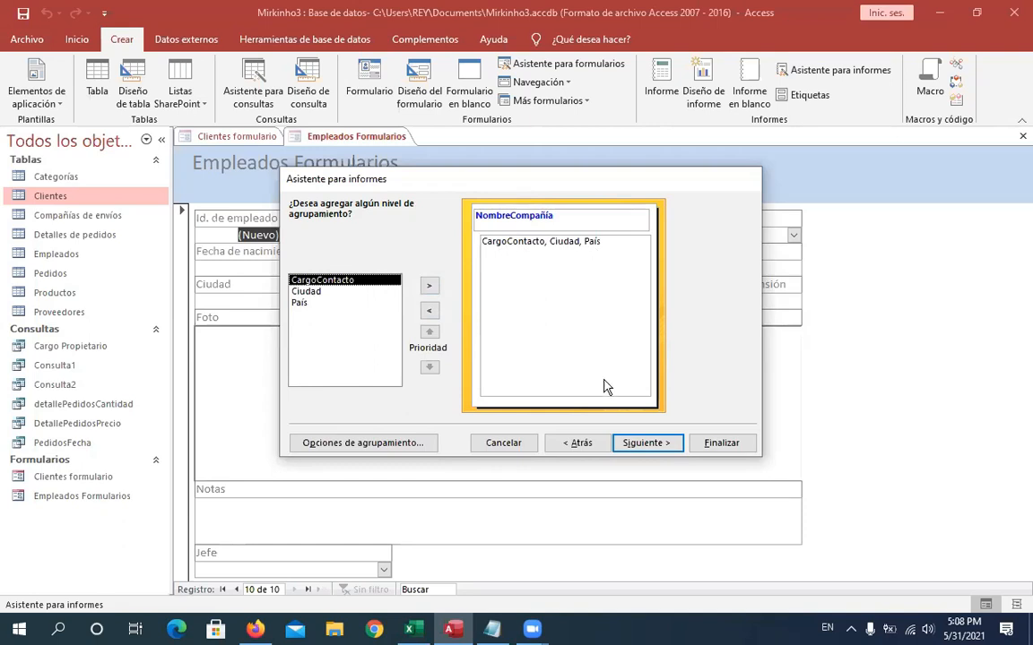
- Advance to the sorting page and choose the first sort field for the detail records
left_click(647, 443)
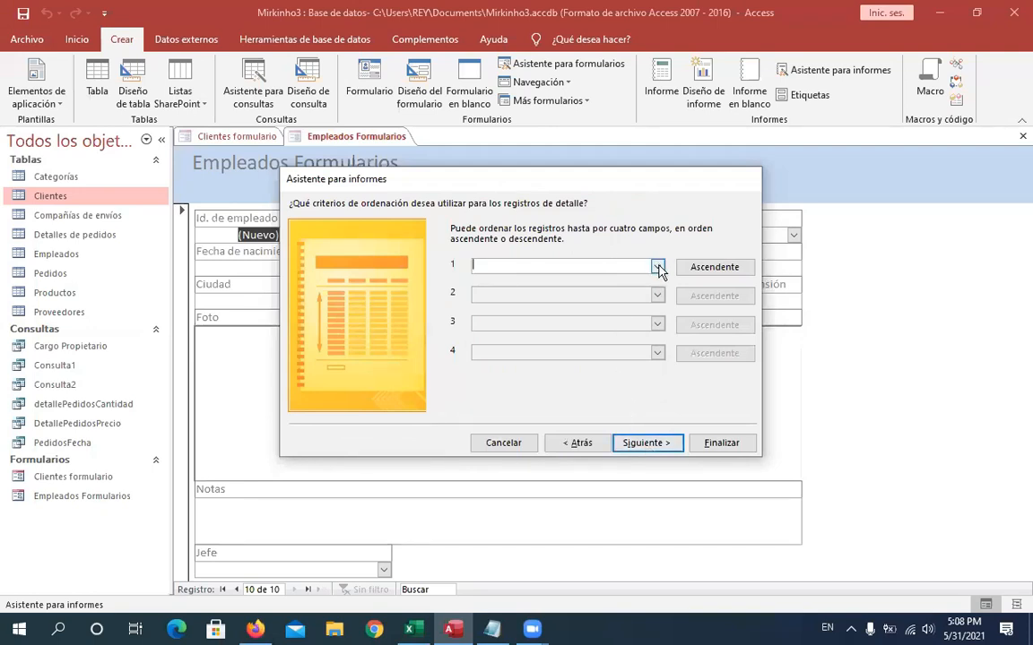
left_click(657, 267)
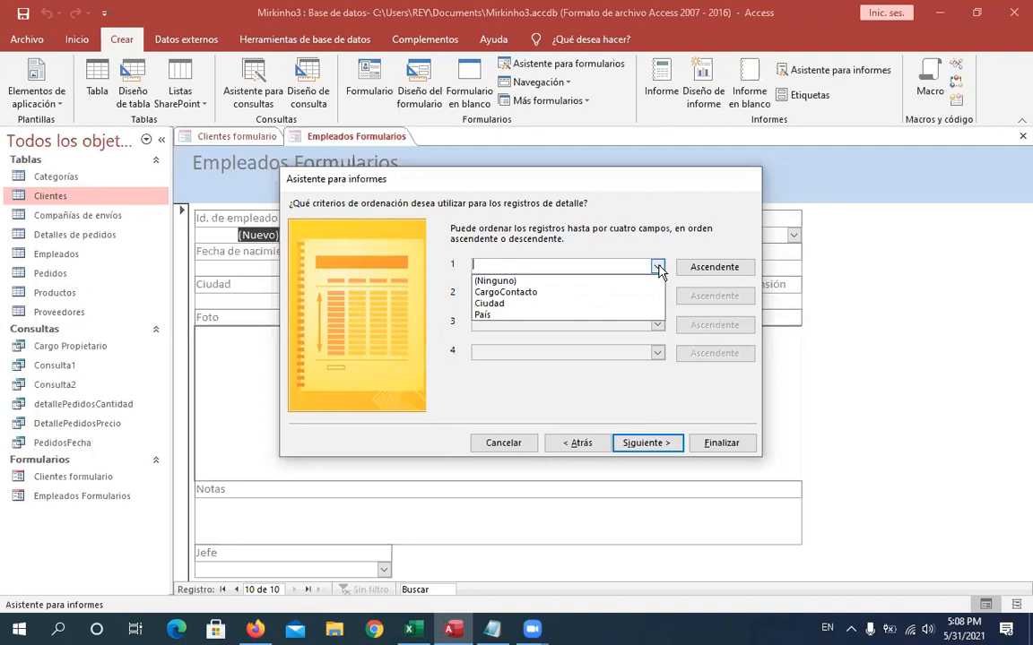
left_click(658, 268)
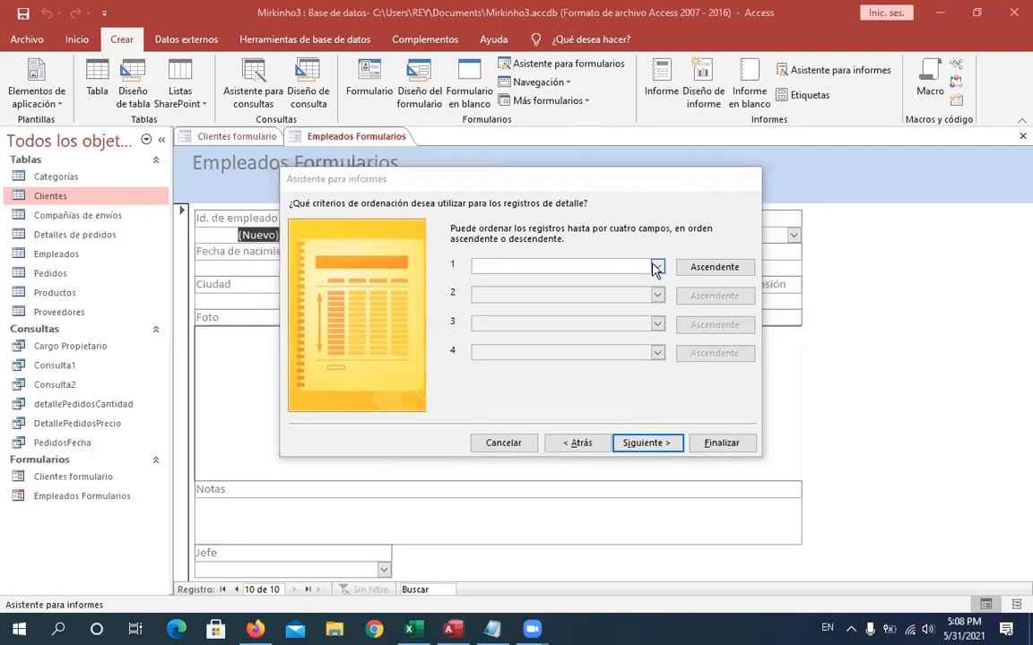
left_click(657, 268)
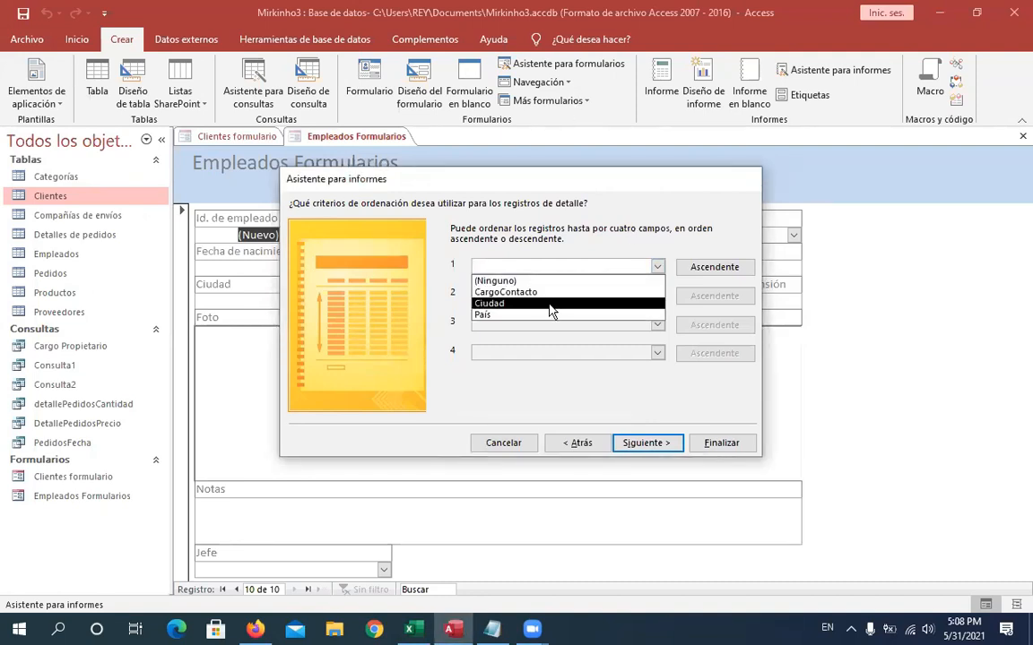
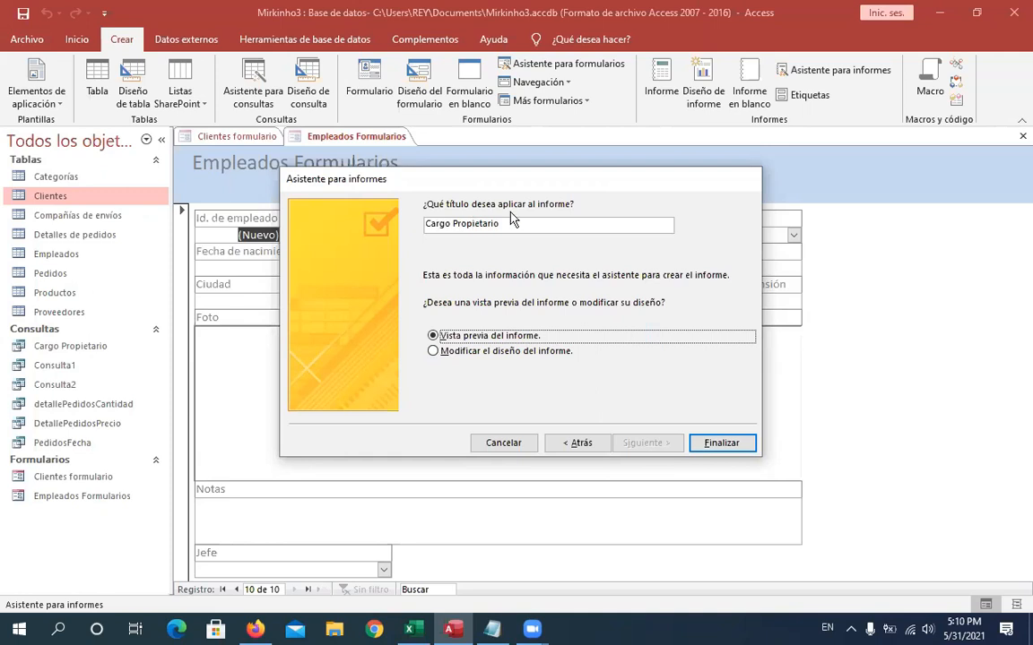
- Title the report Cargo Propietario - Informe and finish the wizard with a preview
left_click(540, 223)
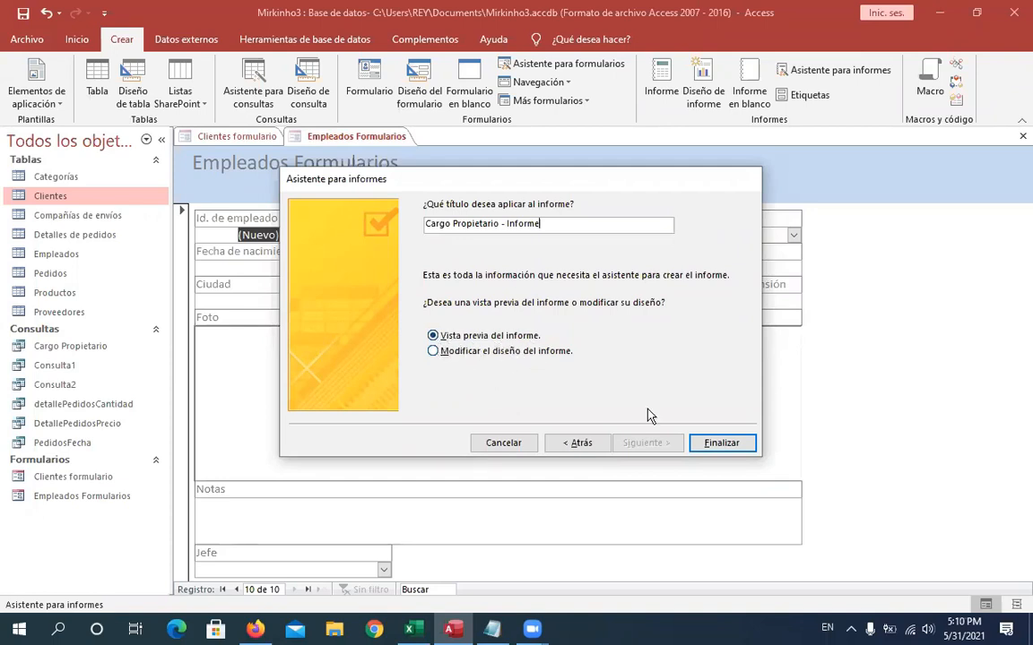
left_click(714, 445)
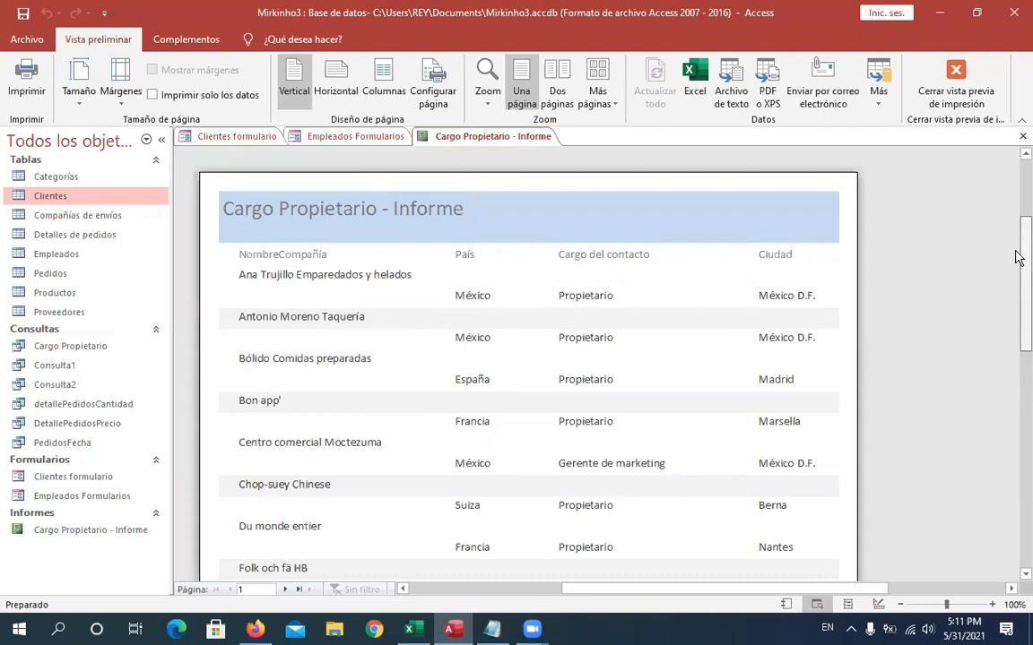
- Scroll through the Cargo Propietario - Informe preview, then close it to reach Design view
left_click_drag(1018, 257, 964, 247)
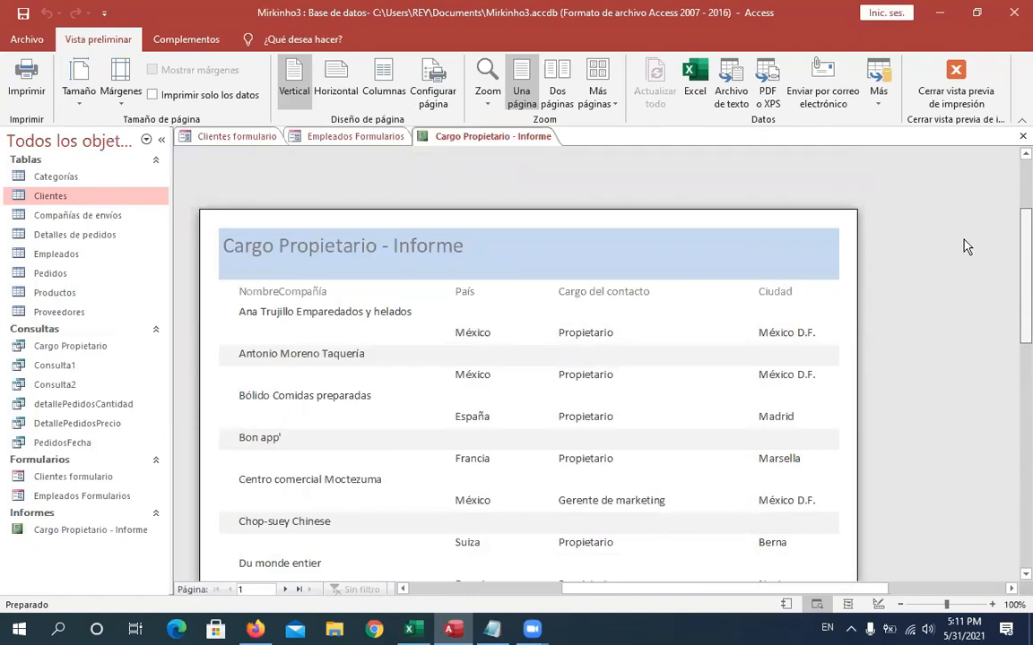
left_click_drag(966, 247, 1018, 523)
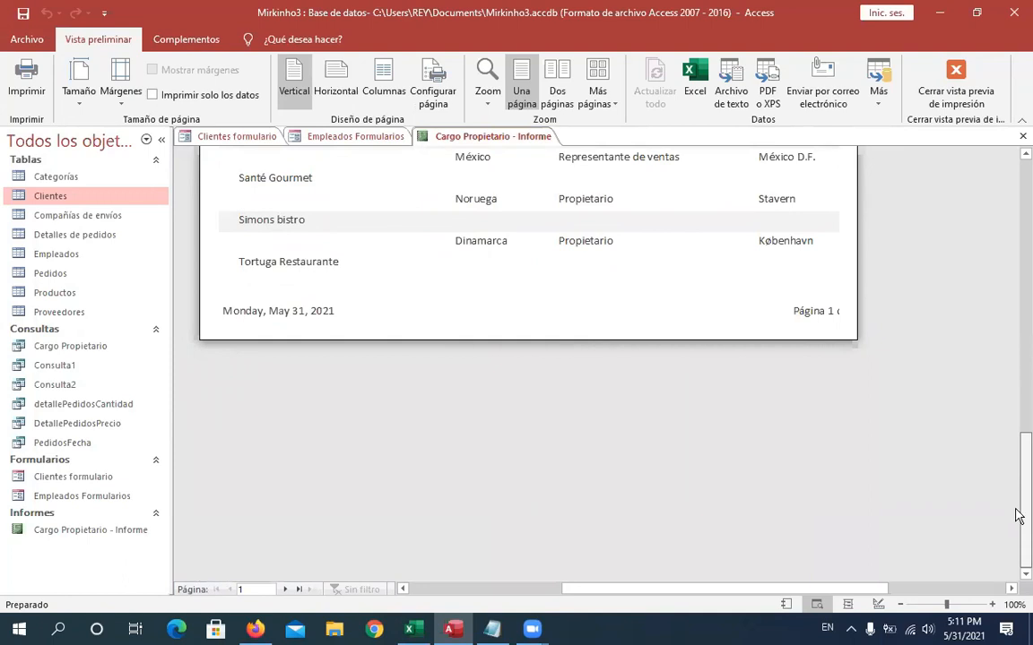
left_click_drag(1017, 509, 975, 260)
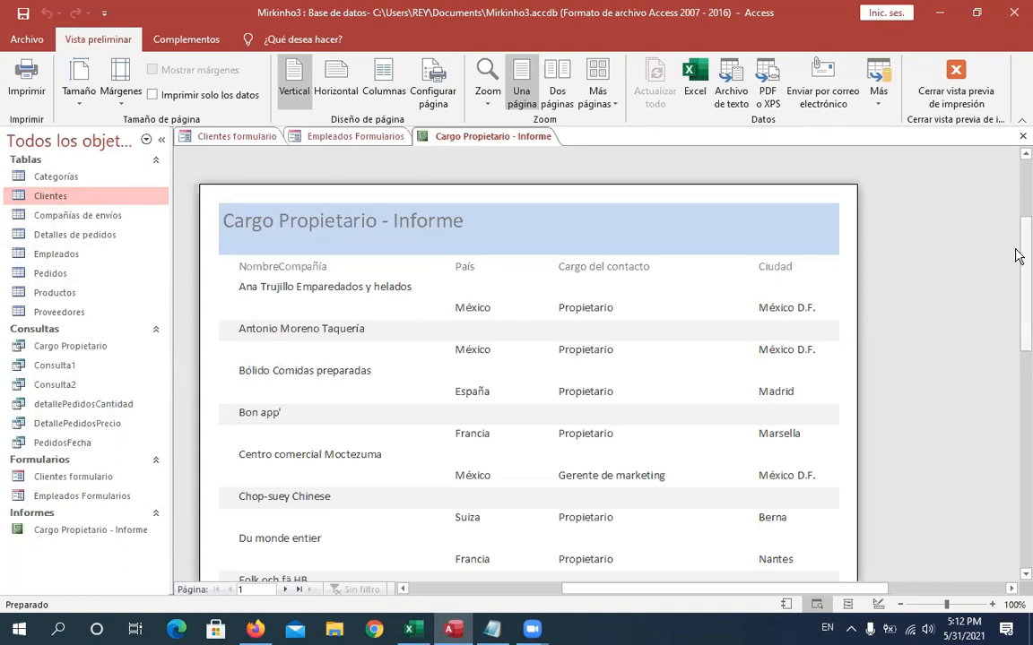
left_click_drag(1018, 256, 1008, 226)
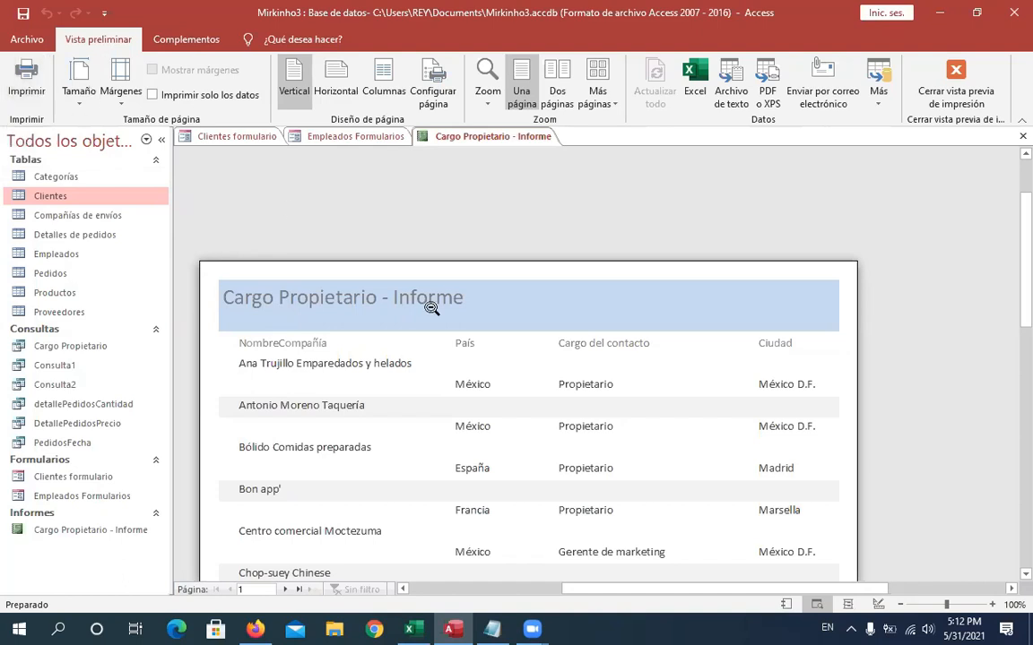
left_click(957, 99)
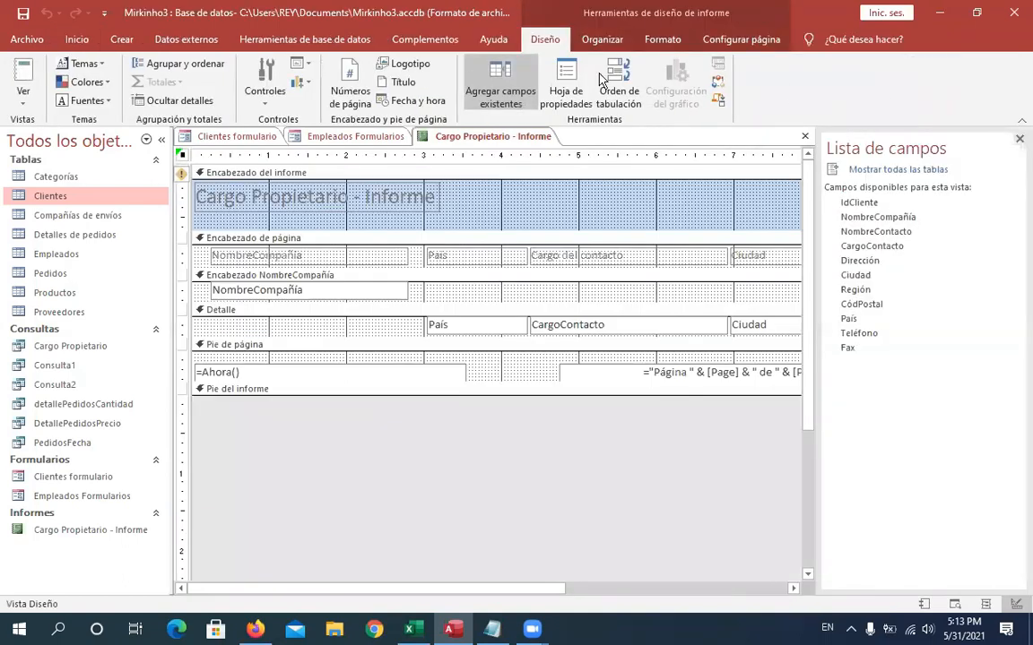
- Start the Report Wizard with Tabla: Empleados as source and add all of its fields
left_click(121, 41)
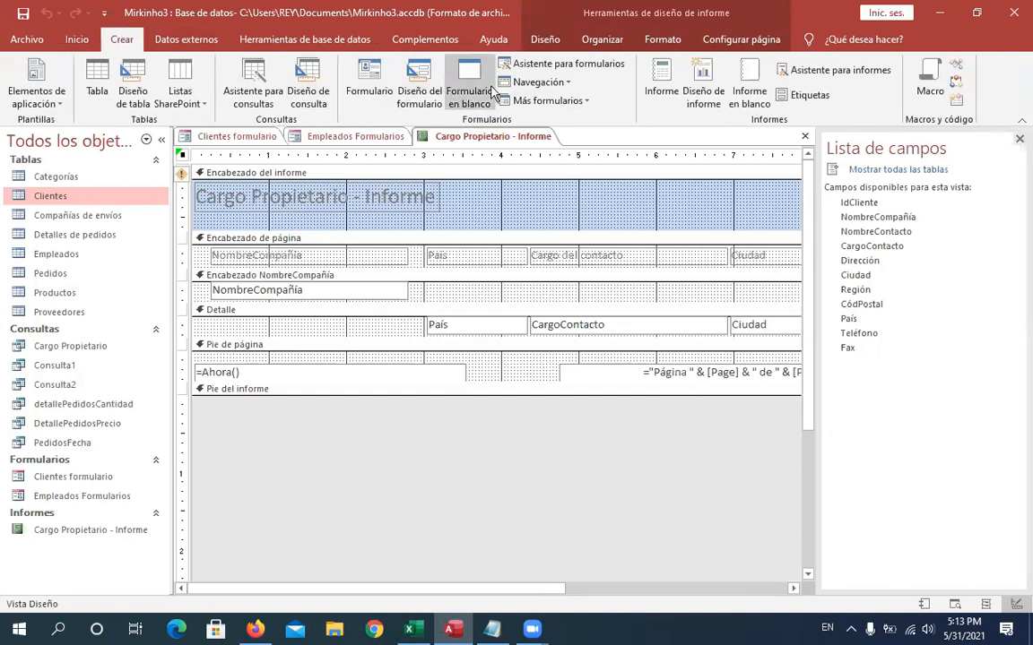
left_click(838, 70)
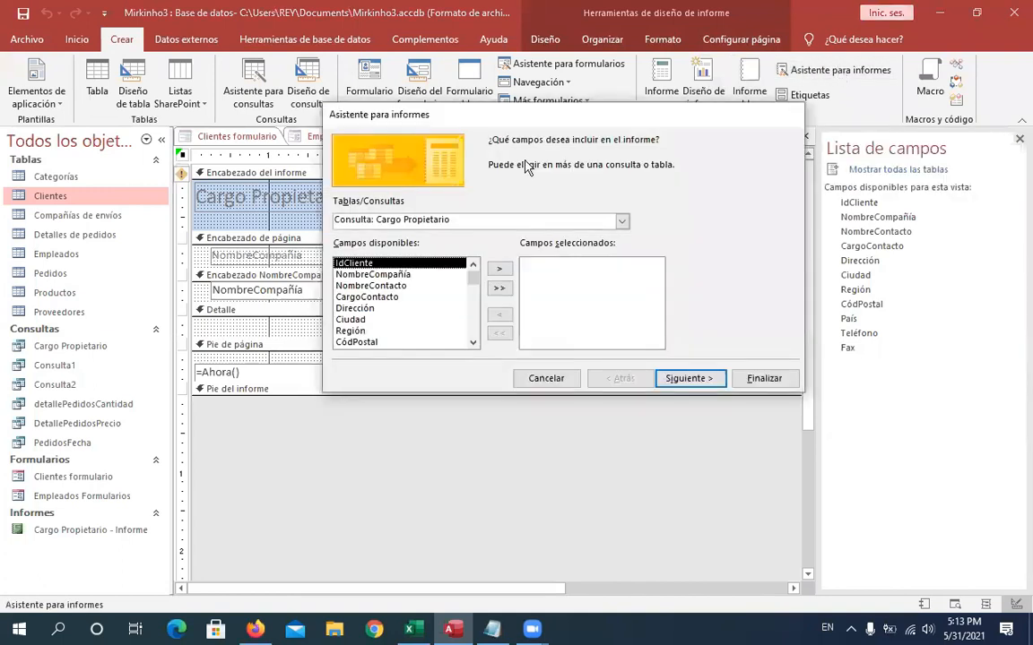
left_click(623, 221)
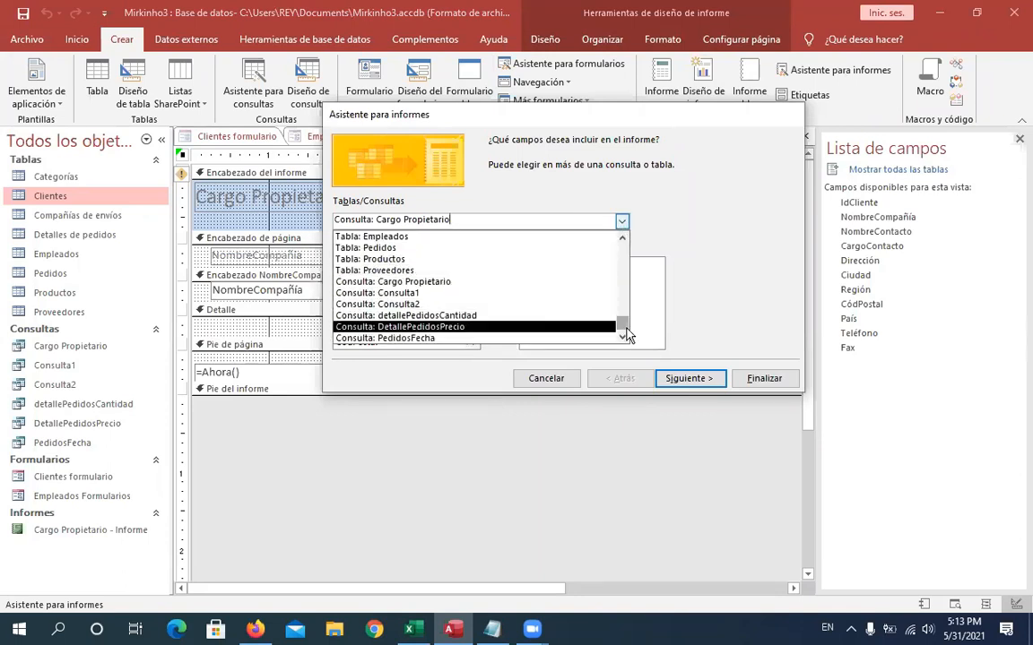
left_click_drag(625, 333, 615, 258)
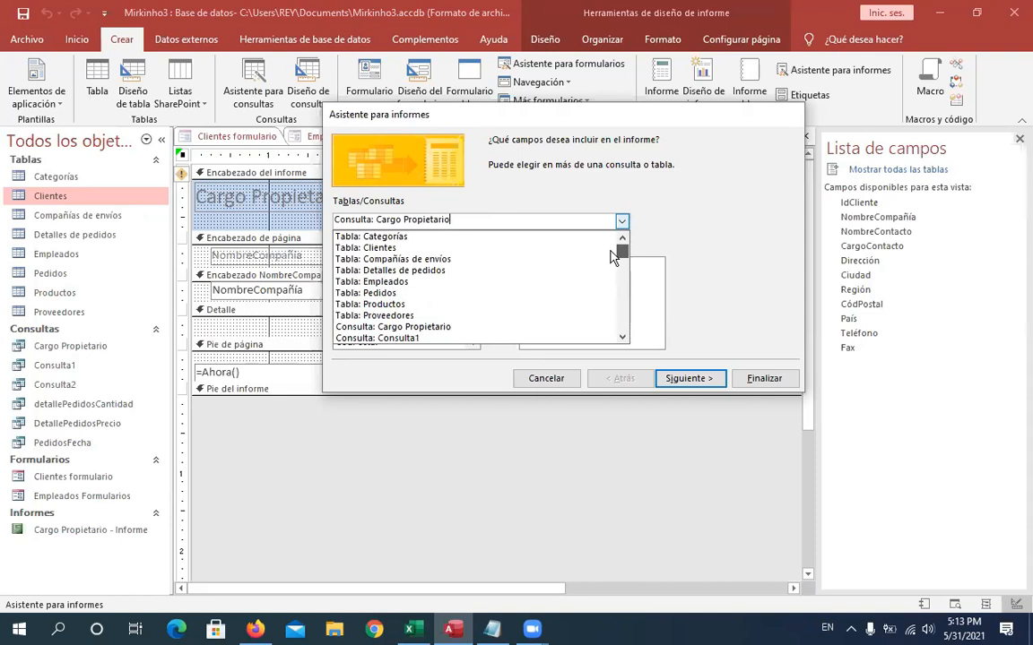
left_click(354, 283)
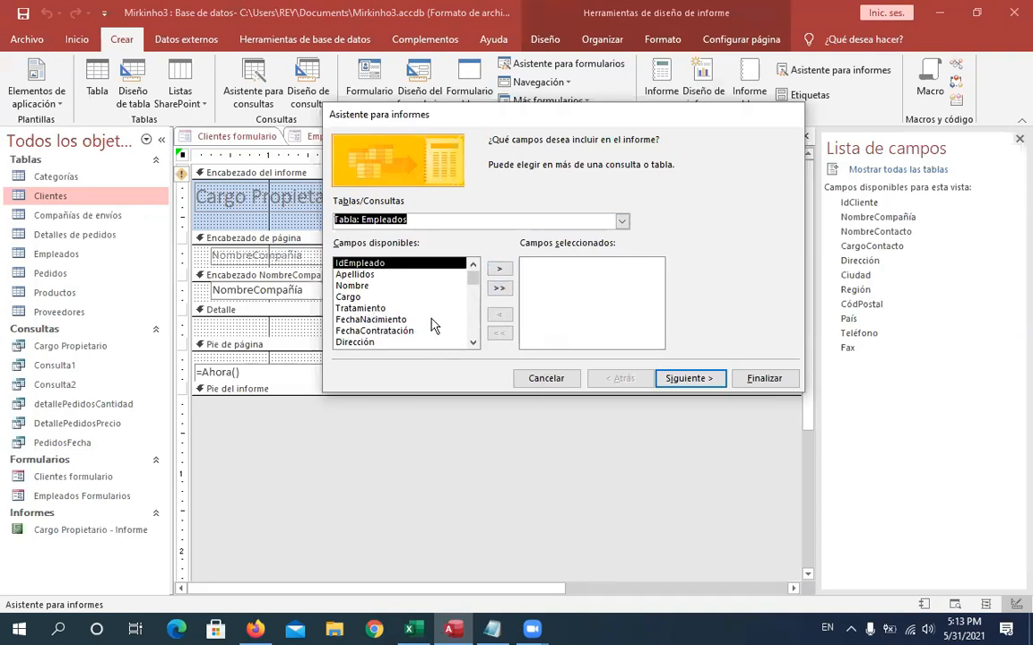
left_click(501, 290)
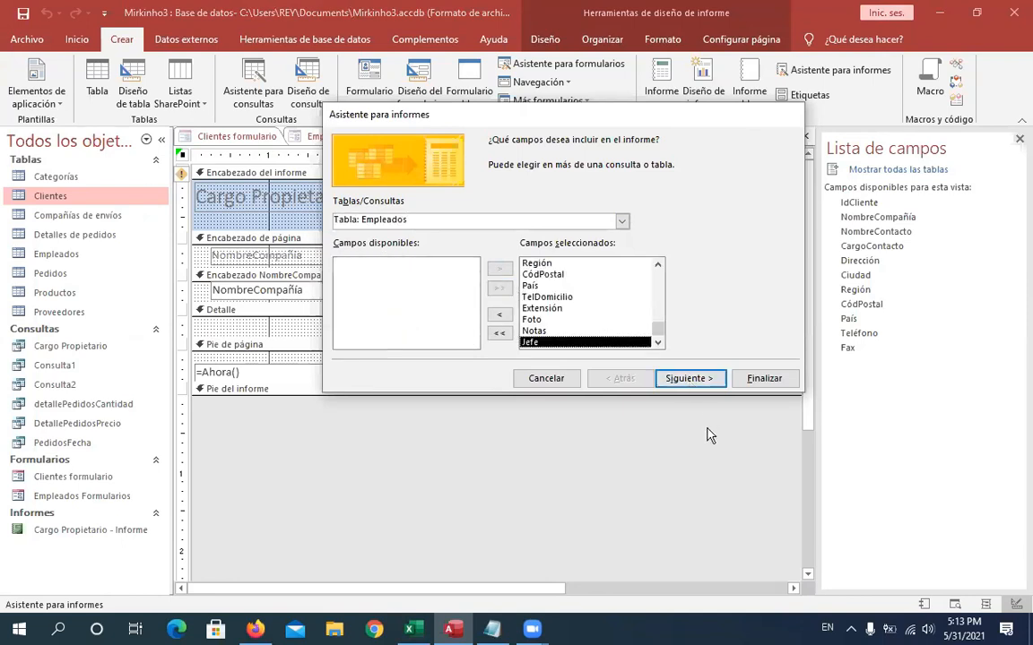
- Advance the wizard and add Apellidos as the grouping level
left_click(689, 378)
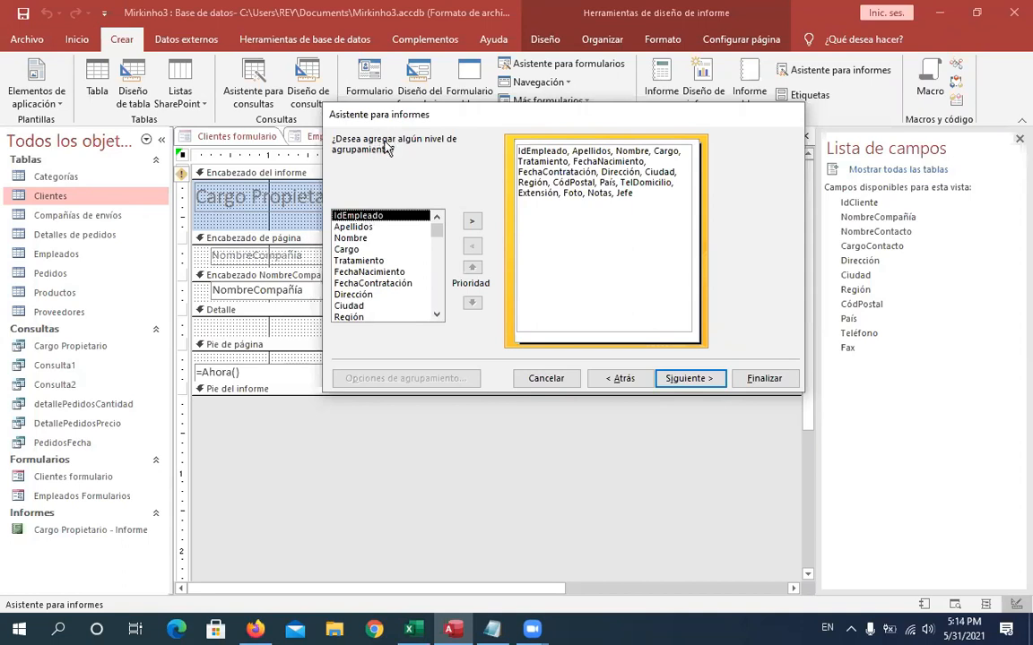
left_click(359, 227)
left_click(356, 250)
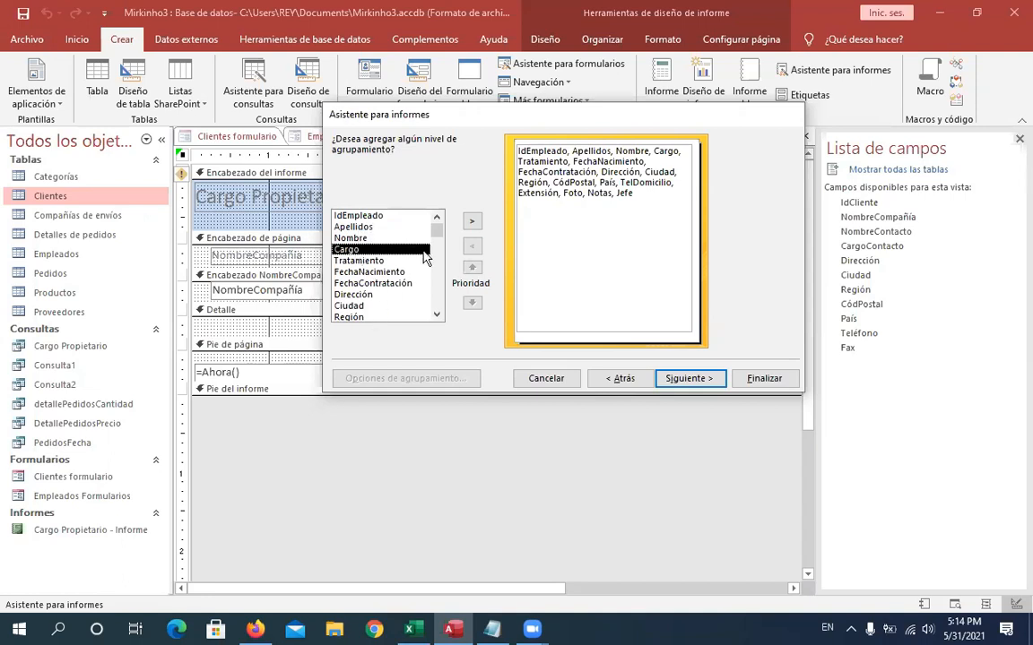
mouse_move(436, 230)
left_mouse_down()
mouse_move(443, 294)
mouse_move(437, 222)
left_mouse_up()
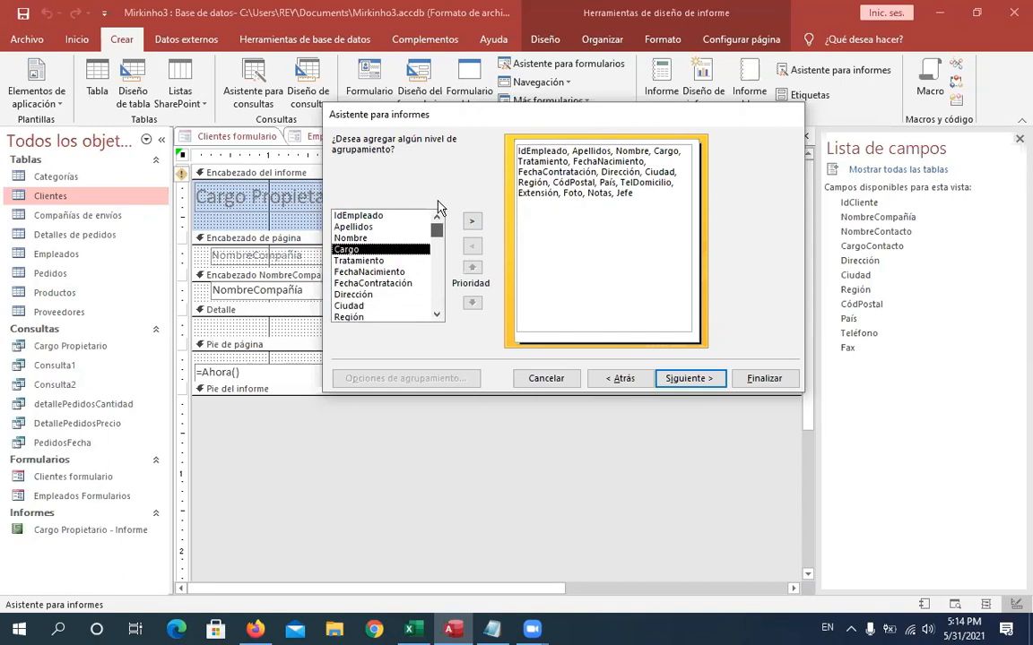
left_click(345, 226)
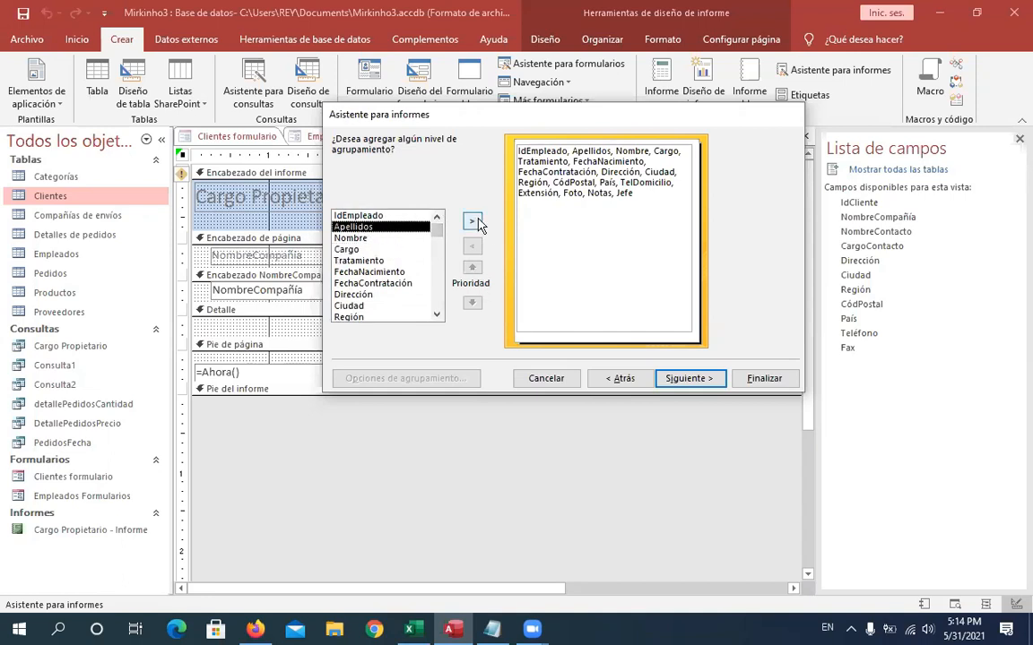
left_click(472, 223)
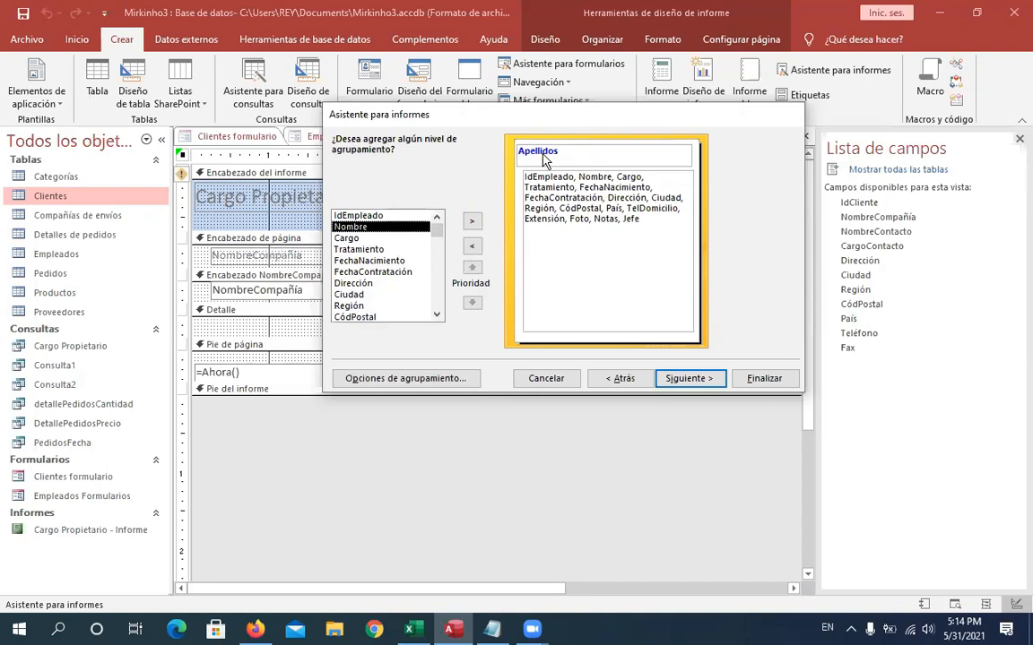
- Advance past the sorting page without choosing a sort field
left_click(687, 379)
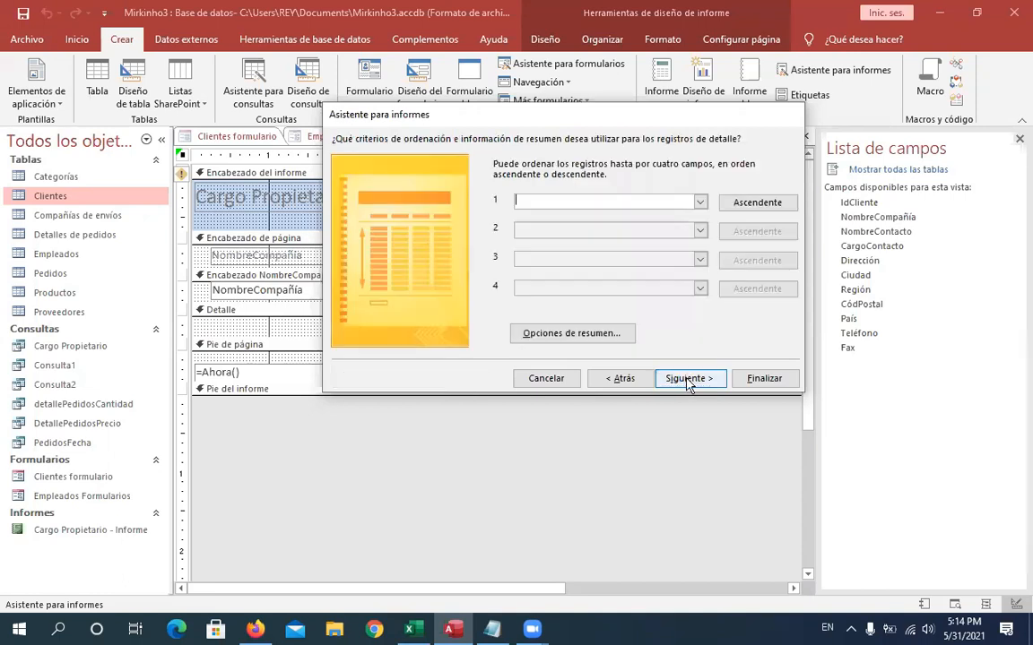
left_click(700, 203)
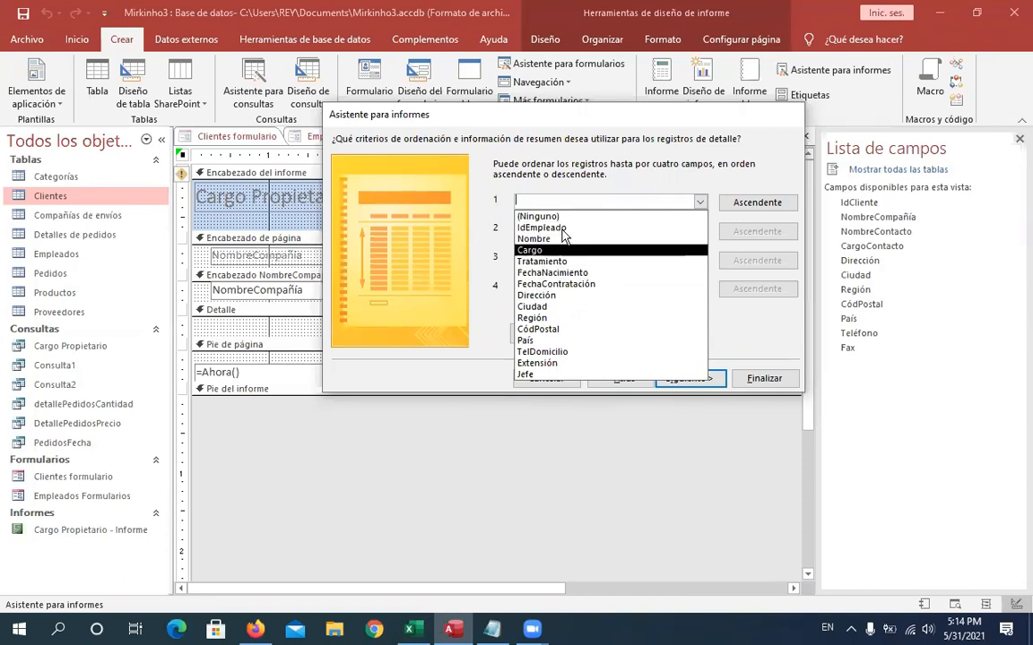
left_click(499, 205)
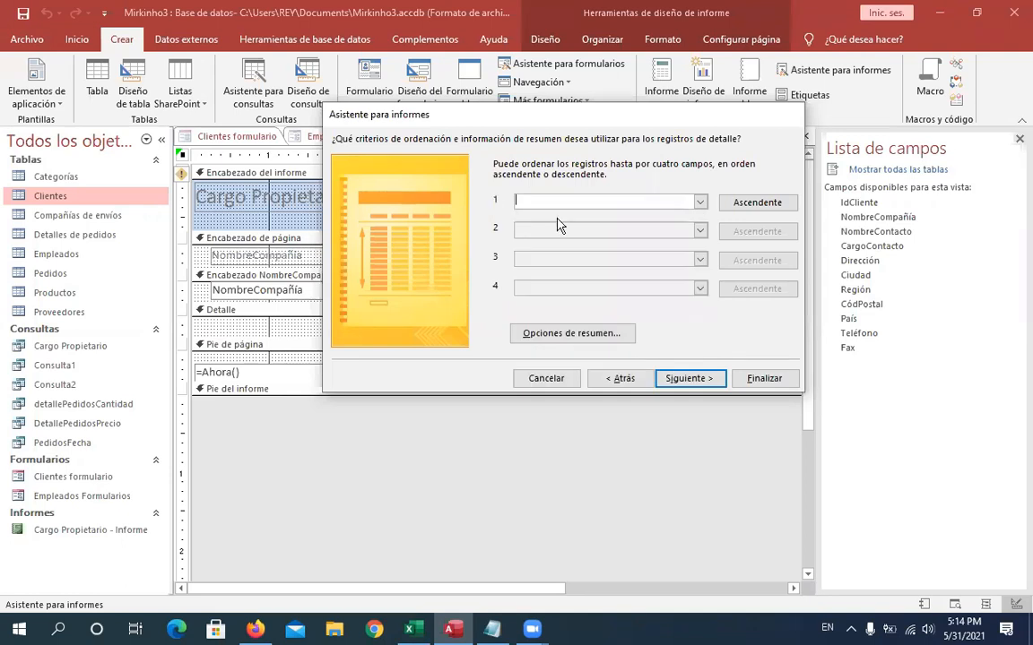
left_click(696, 385)
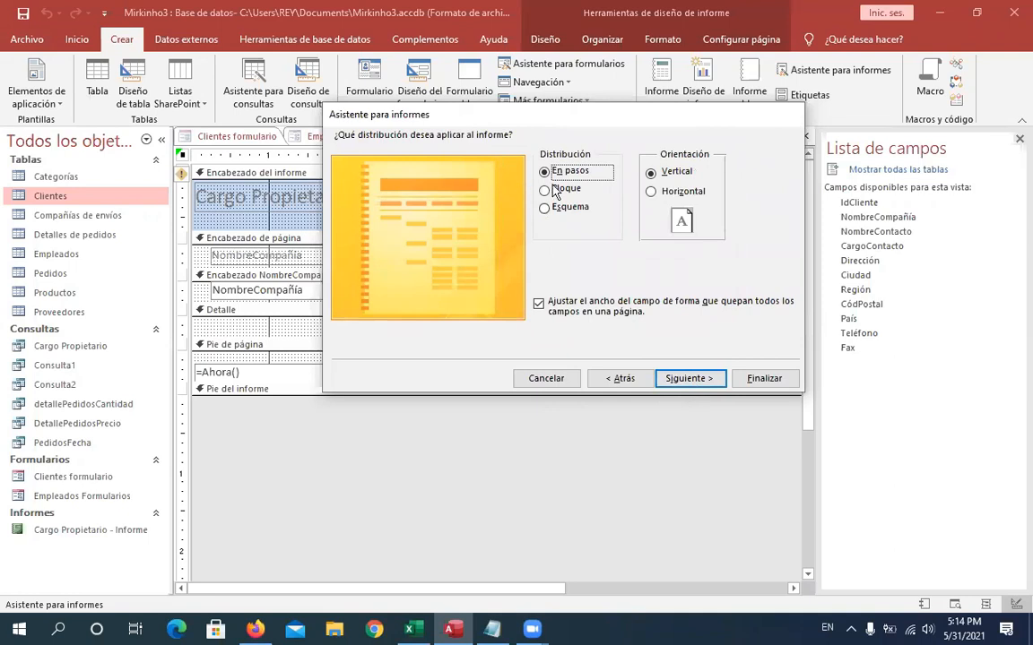
- Set the report layout to Bloque with Horizontal orientation
left_click(568, 193)
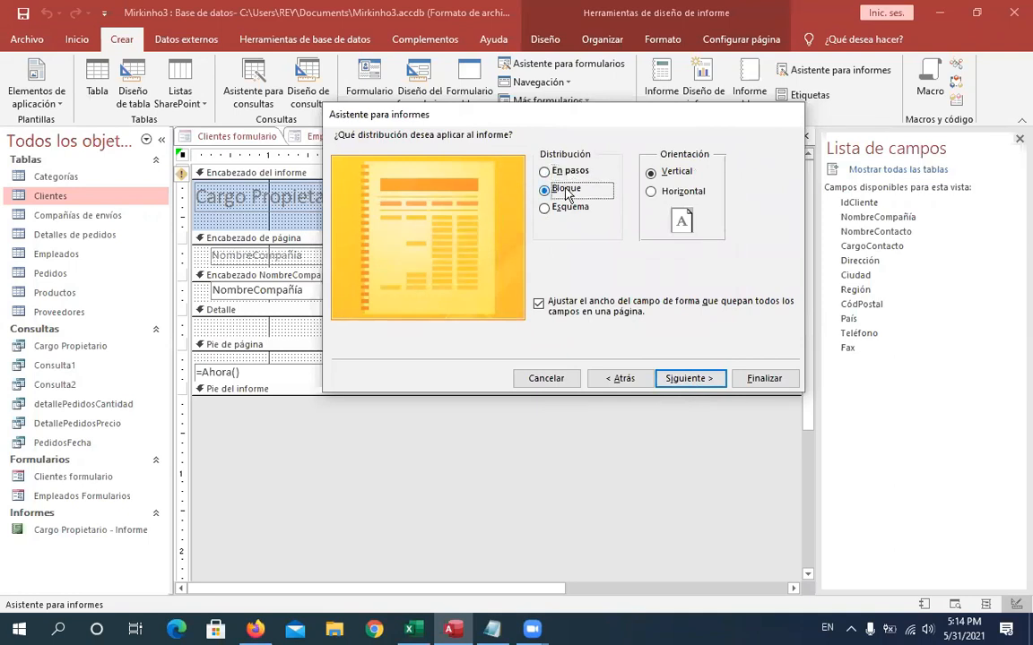
left_click(546, 208)
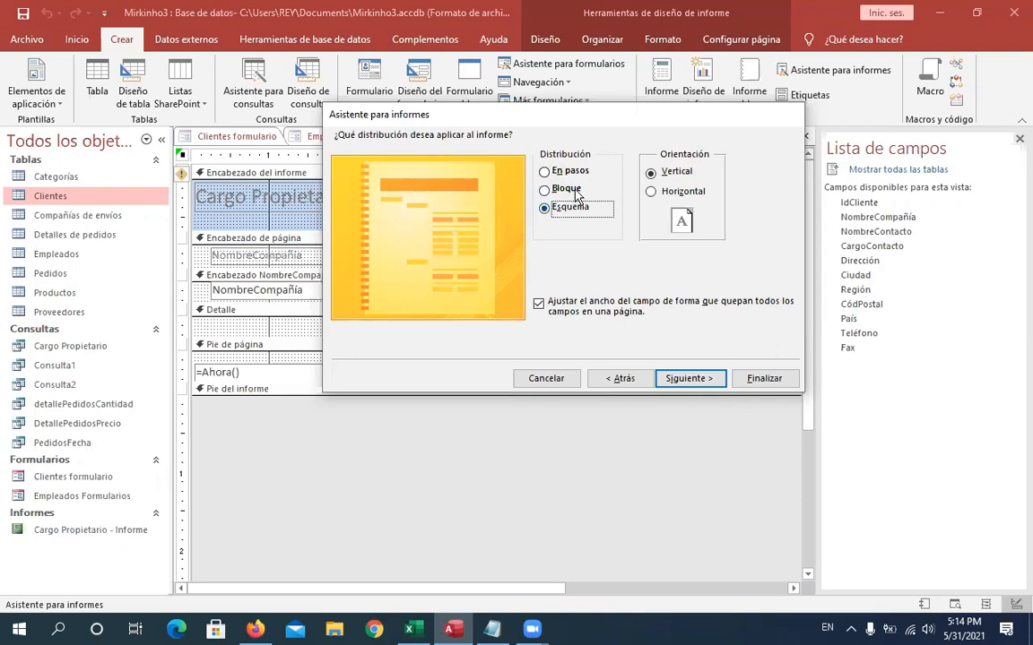
left_click(578, 193)
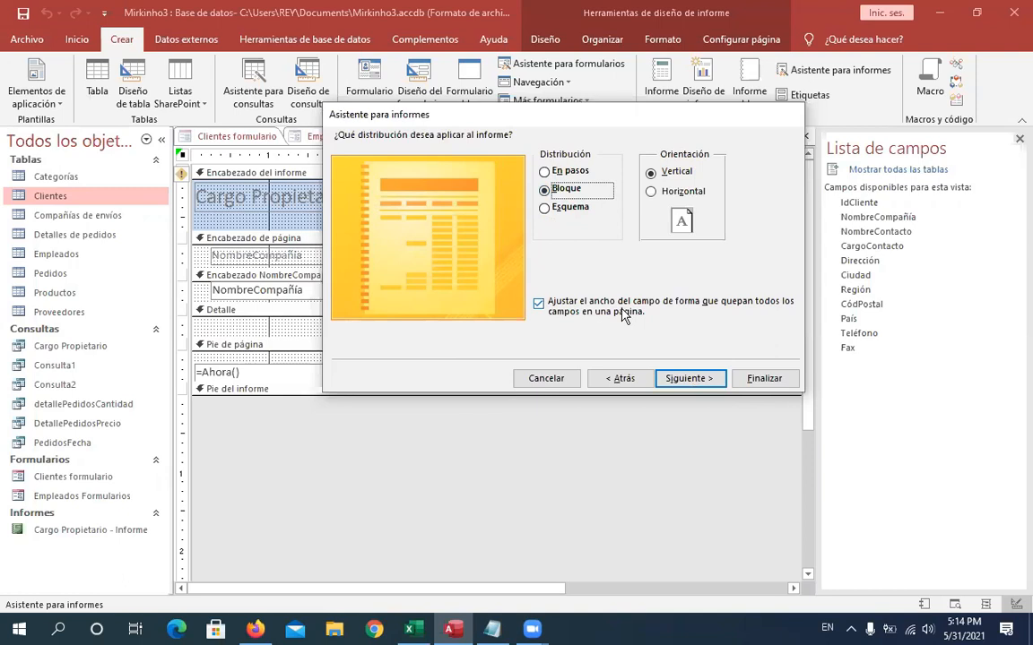
left_click(651, 192)
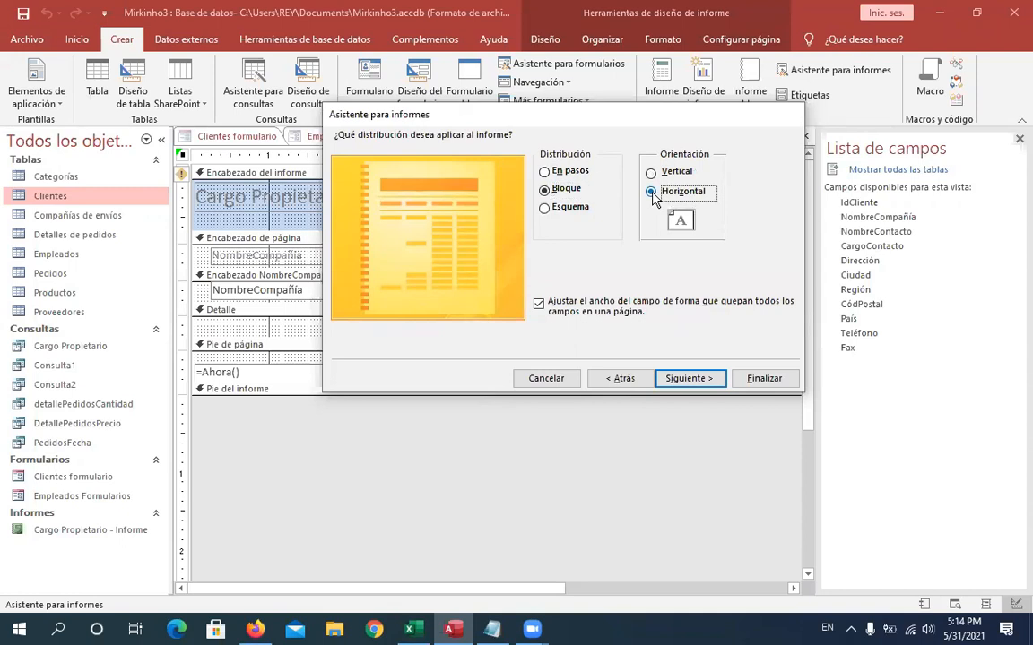
- Advance, title the report Empleados - Informe and finish the wizard with a preview
left_click(712, 380)
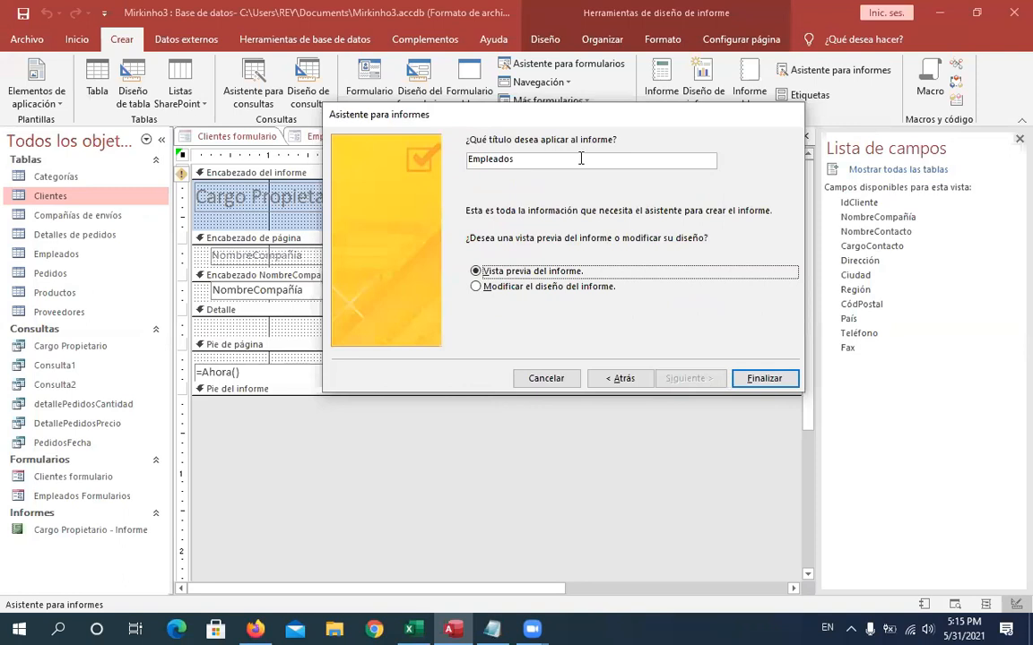
type(".")
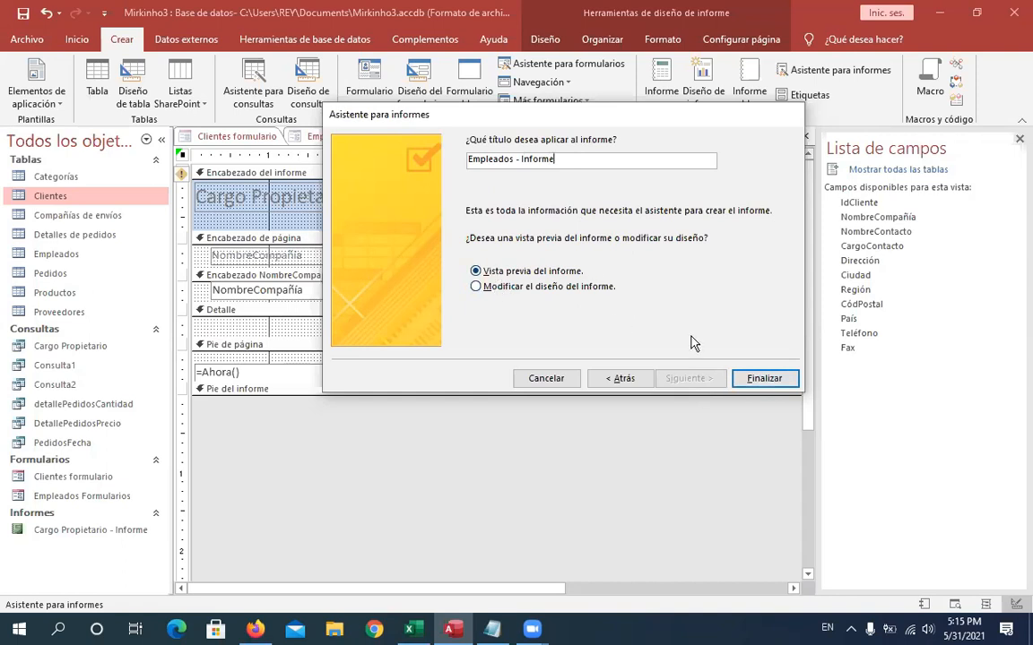
left_click(759, 382)
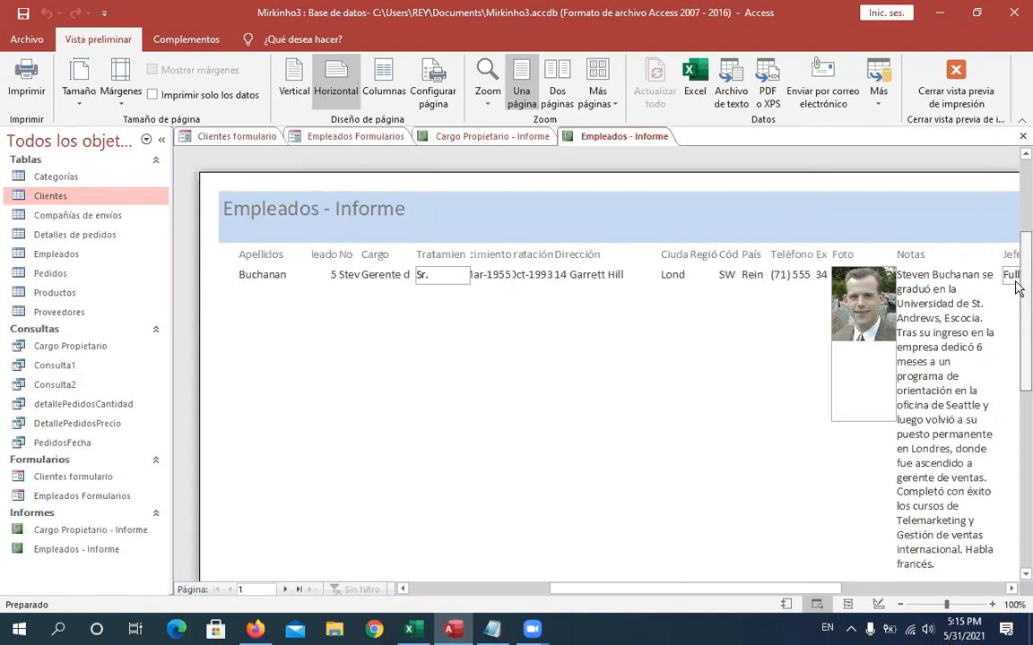
- Browse the Empleados - Informe preview through to its last page, then close the preview
scroll(1018, 334, "down", 2)
scroll(1019, 334, "down", 10)
scroll(1014, 411, "up", 12)
scroll(1018, 311, "down", 4)
left_click_drag(1019, 311, 1018, 388)
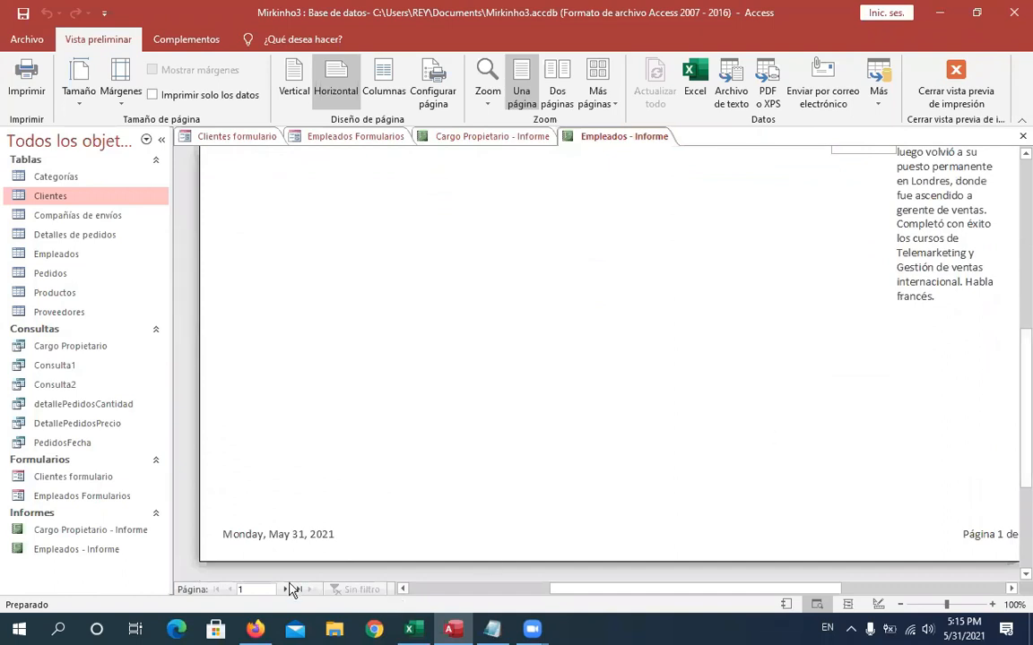
left_click(301, 590)
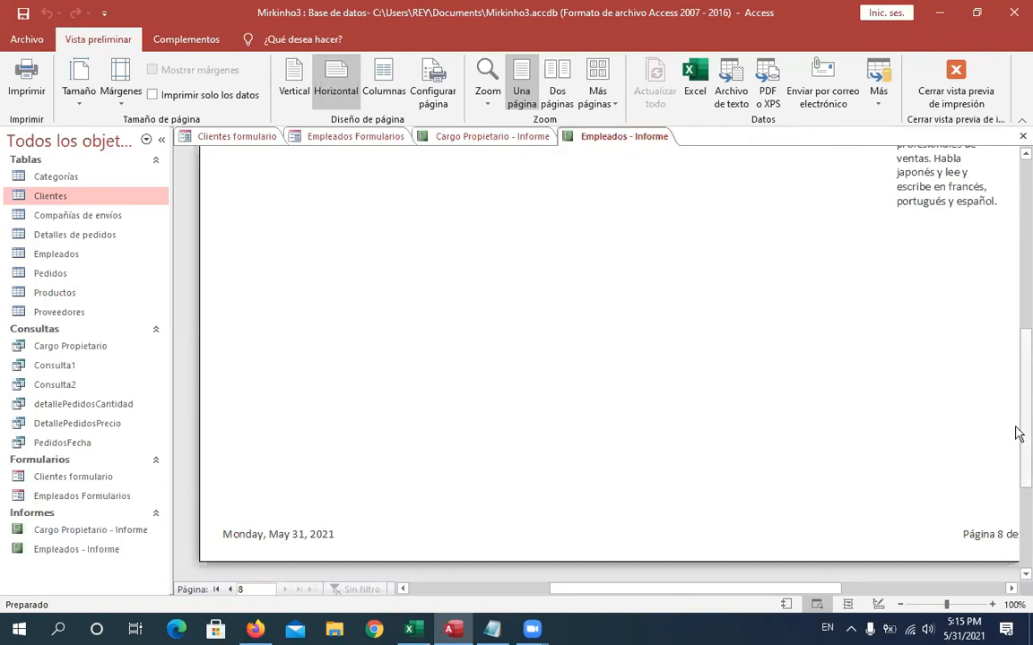
left_click_drag(1016, 432, 980, 300)
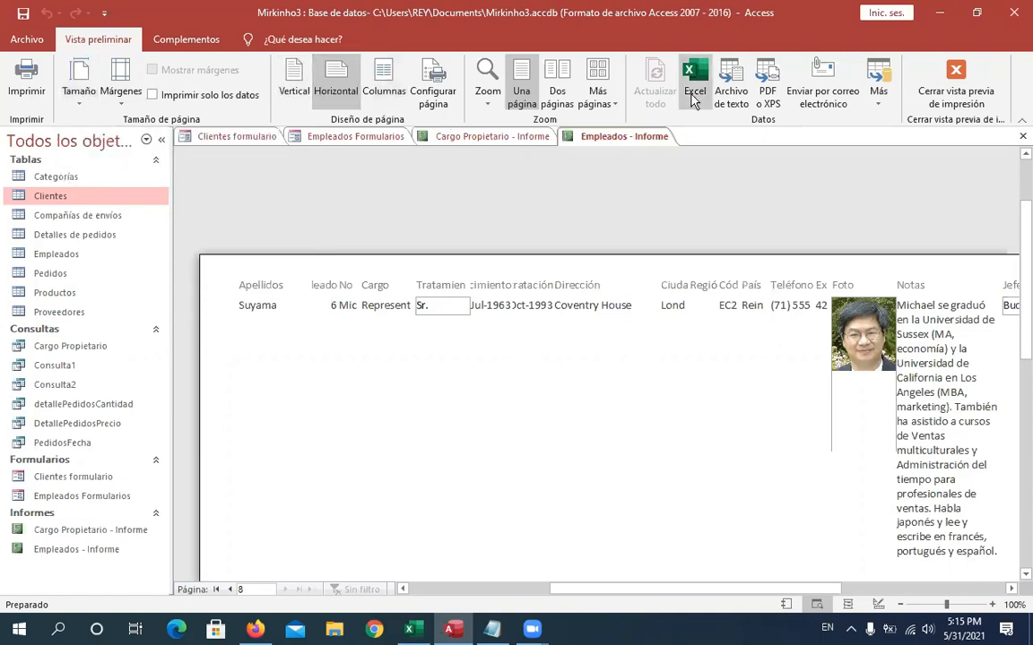
left_click(955, 81)
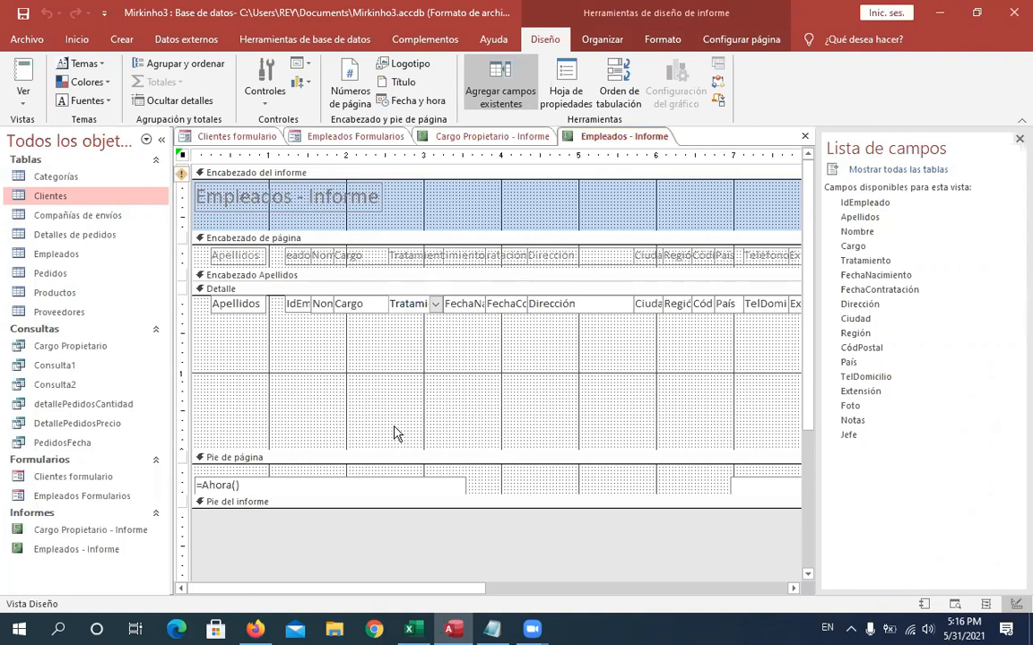
- Inspect the properties of the report title and the detail-section field controls in Design view
left_click(359, 206)
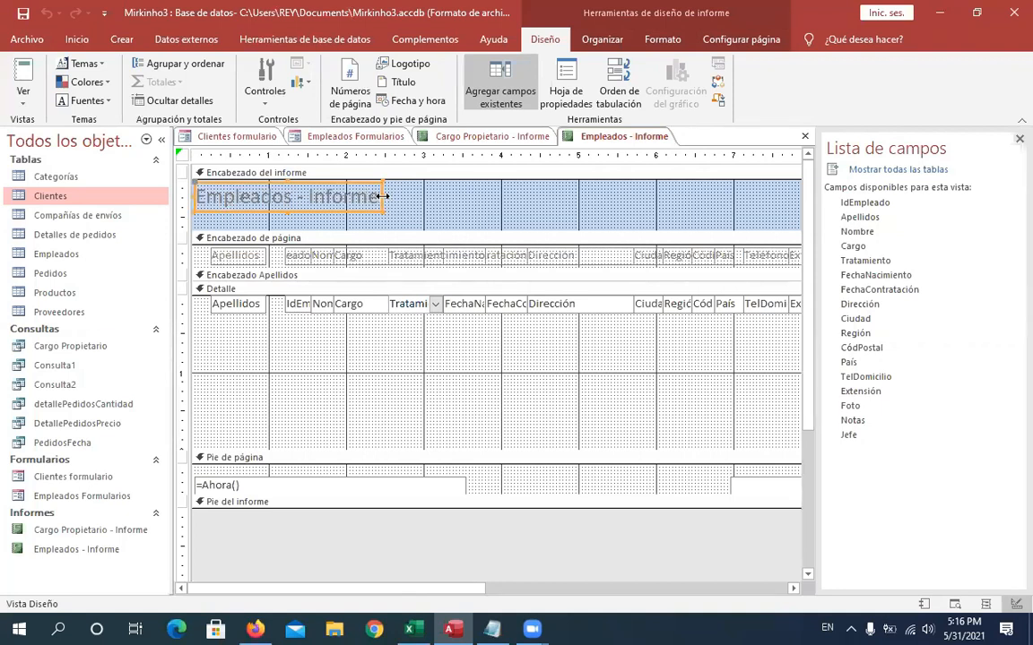
double_click(248, 309)
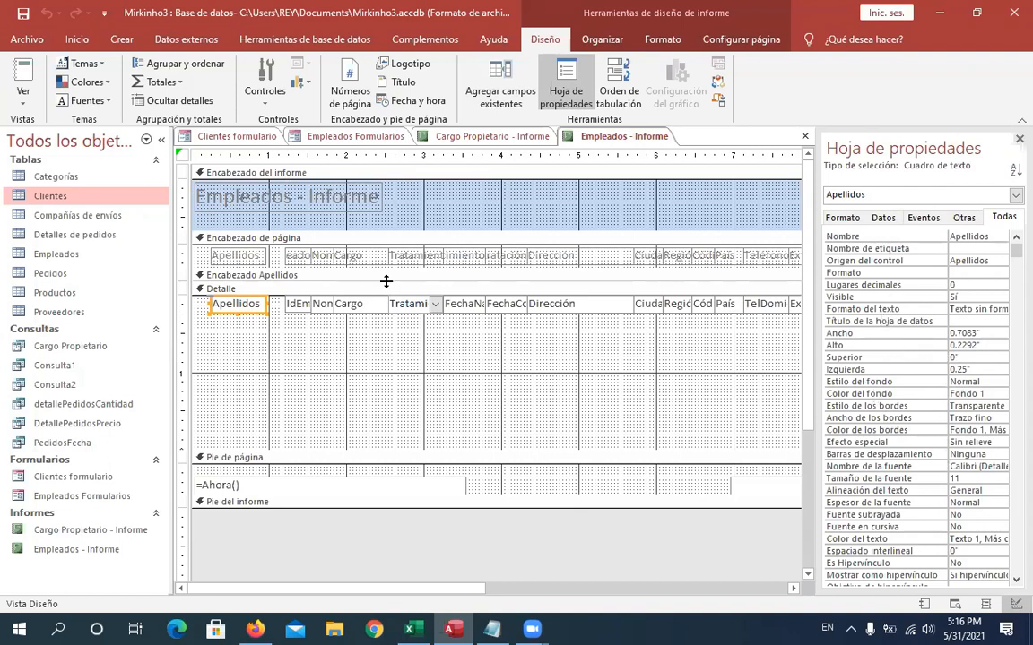
left_click(331, 305)
left_click(364, 305)
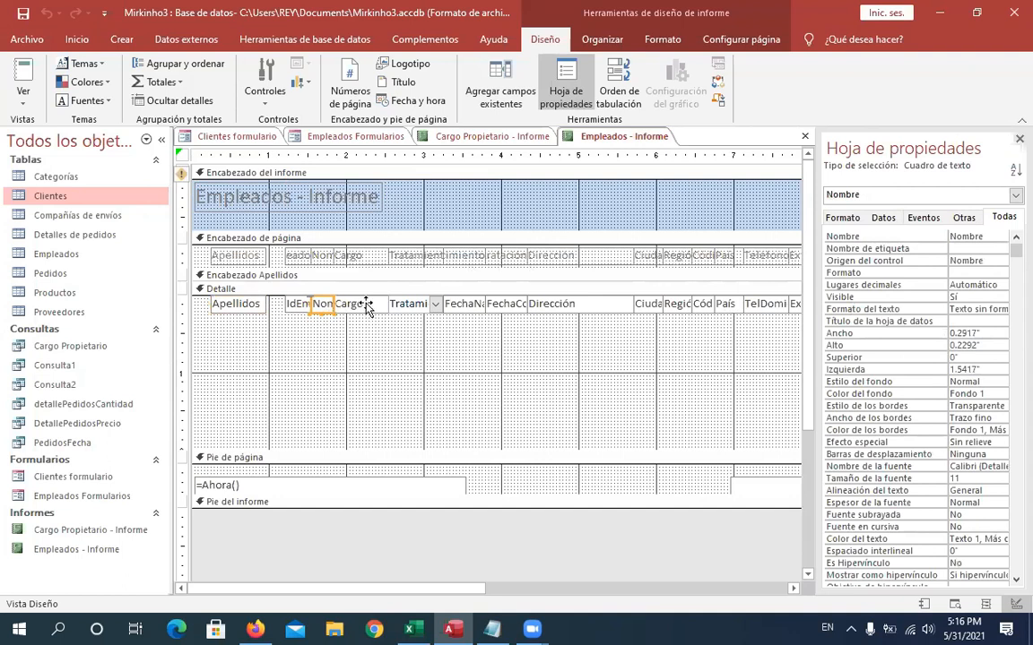
left_click(417, 304)
left_click(475, 309)
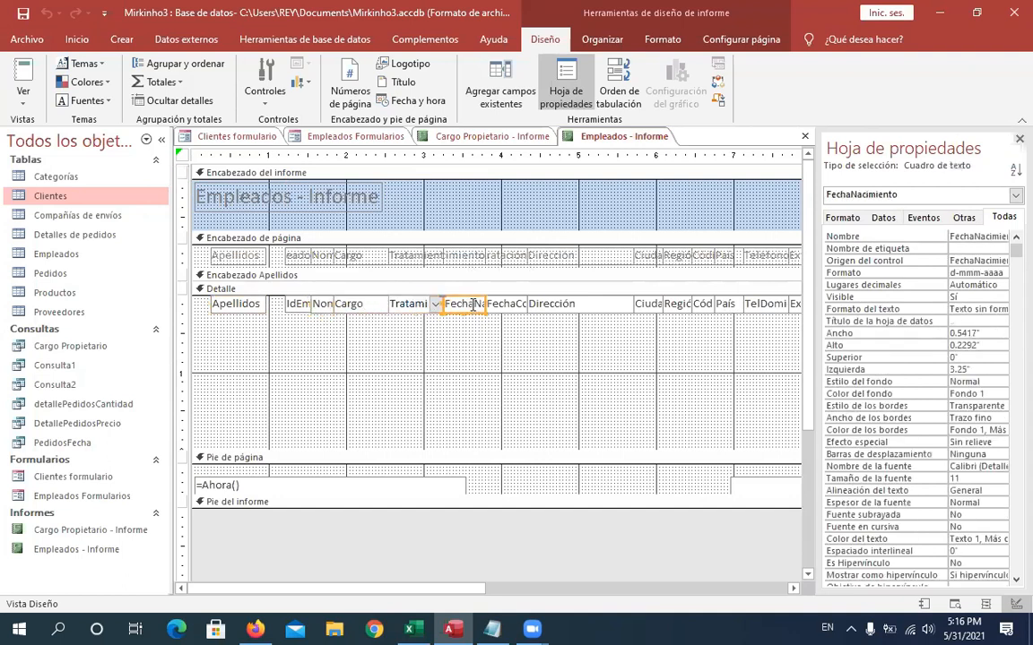
left_click(535, 305)
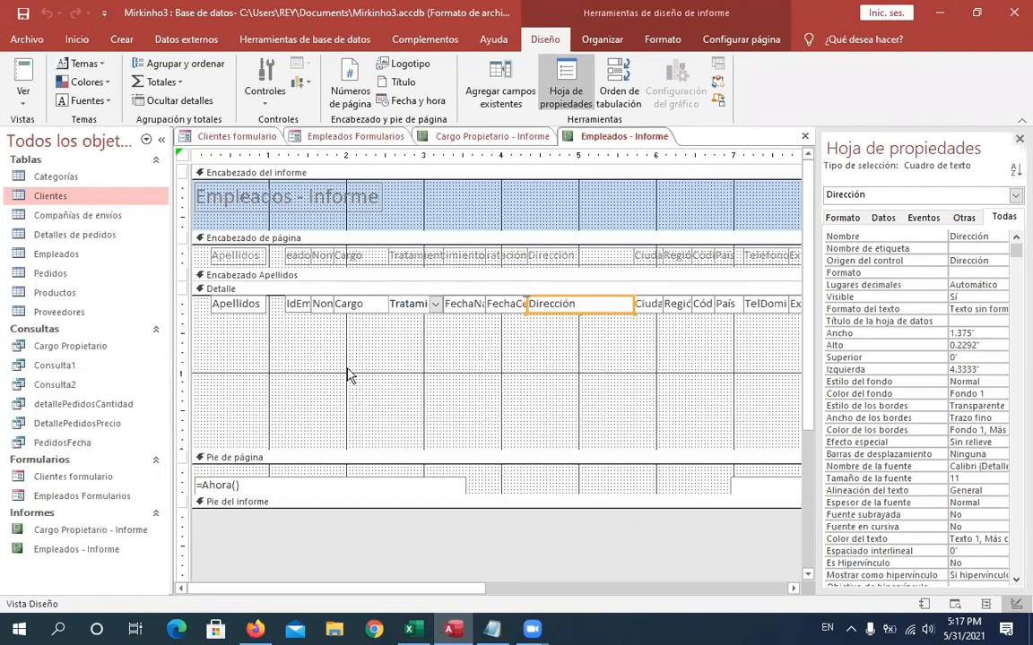
left_click(63, 480)
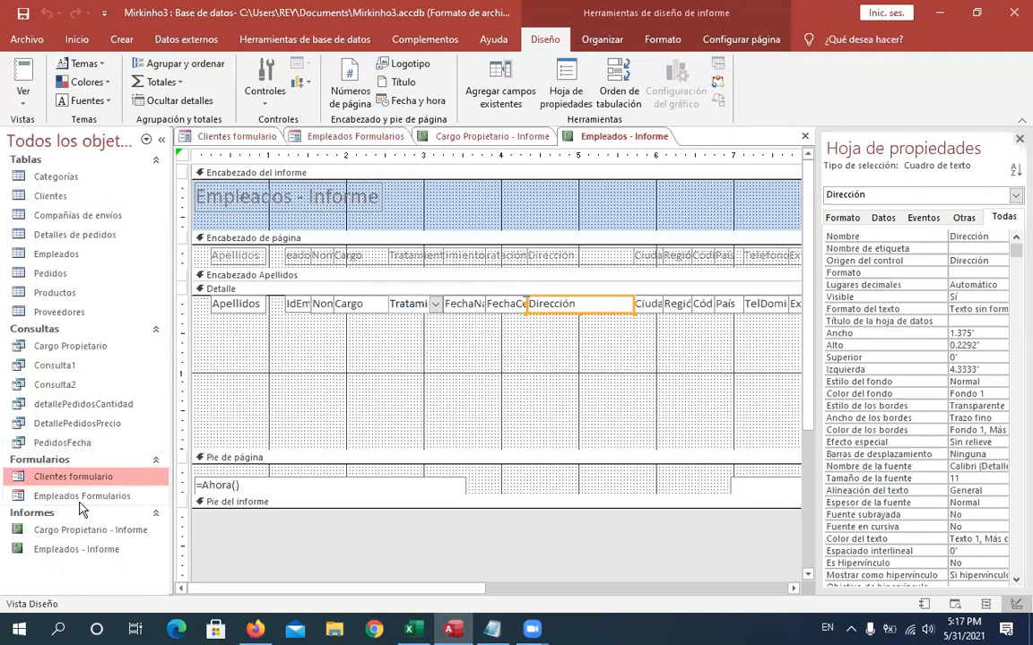
left_click(90, 495)
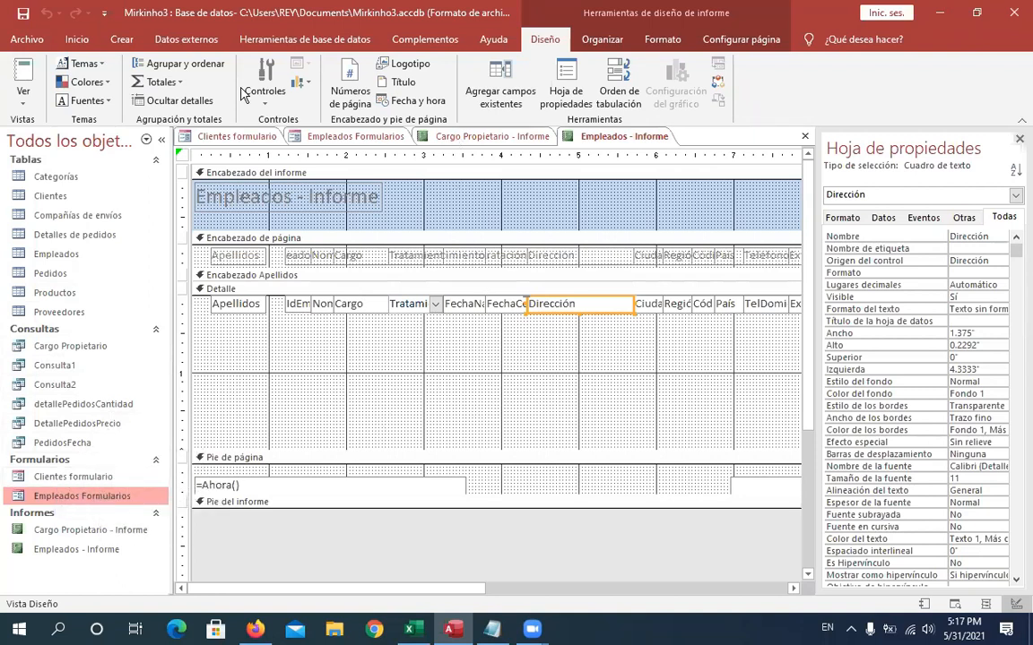
left_click(126, 43)
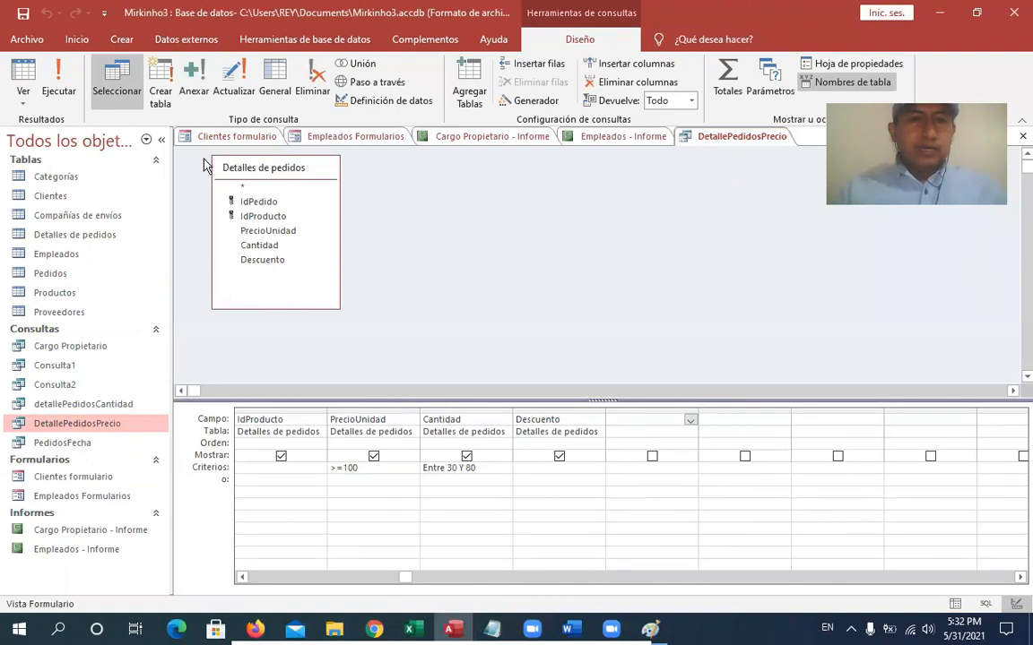
- Open the Pedidos table and scroll through its records
left_click(76, 213)
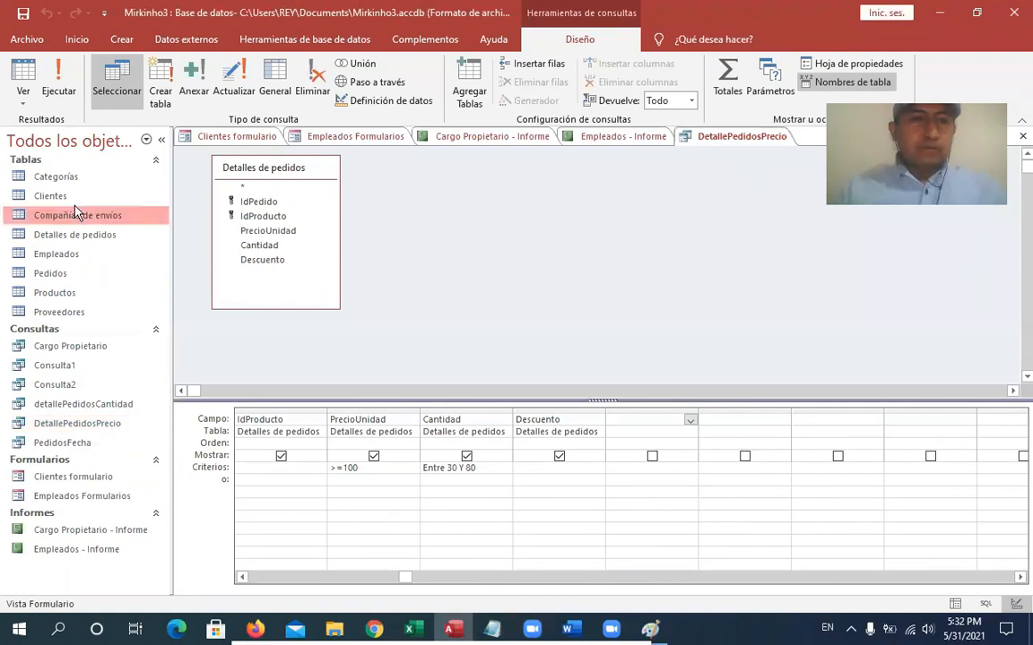
key("Up")
double_click(66, 276)
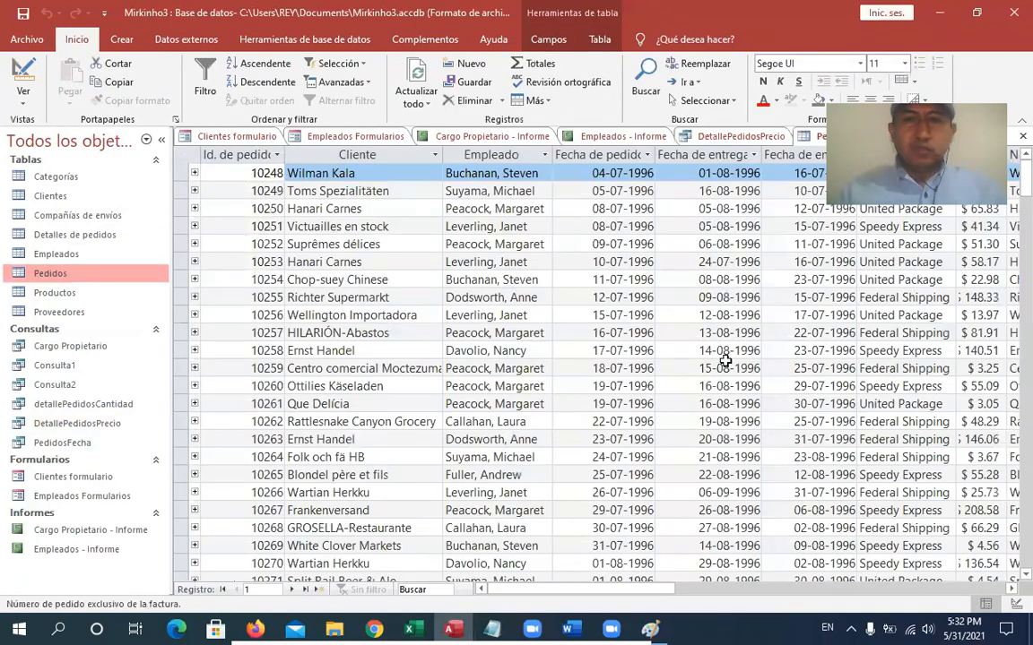
mouse_move(551, 588)
left_mouse_down()
mouse_move(602, 591)
mouse_move(764, 560)
mouse_move(537, 573)
left_mouse_up()
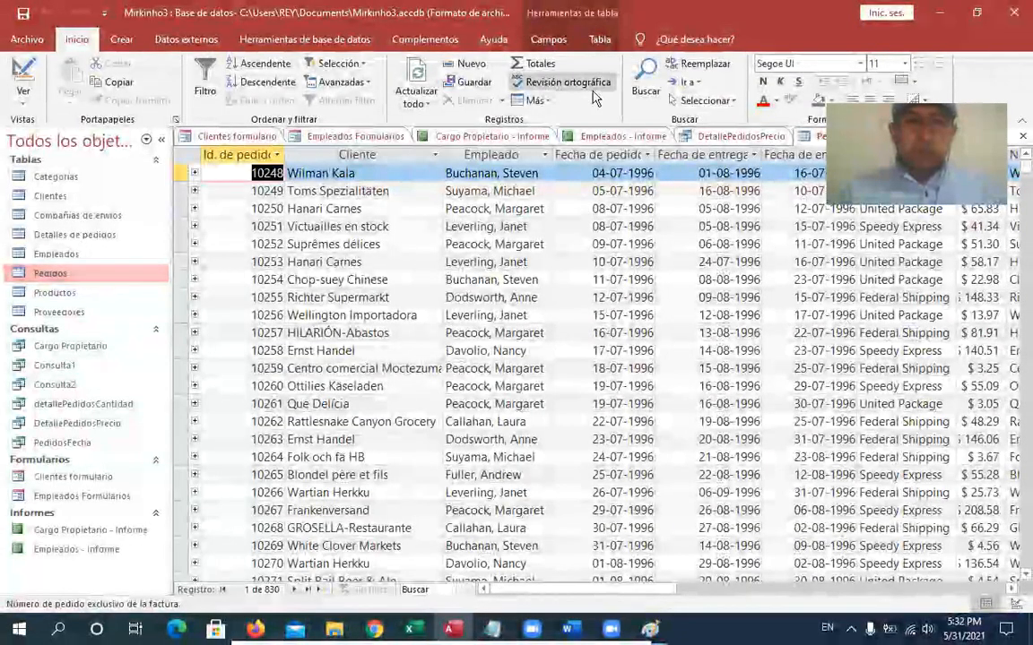
- Open the Productos table and scroll across its columns
left_click(55, 294)
double_click(55, 294)
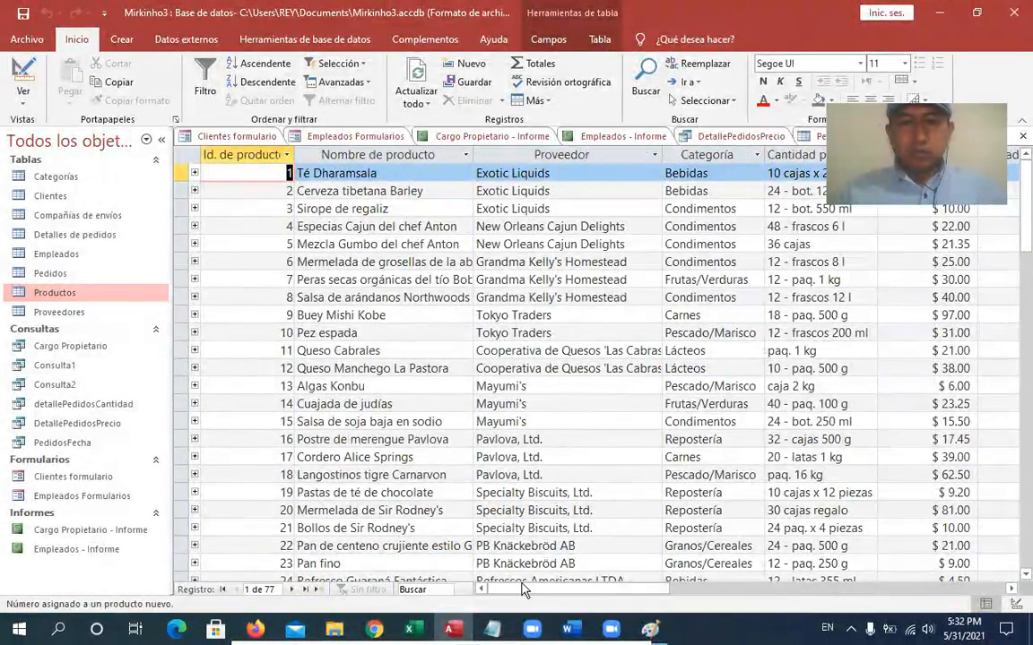
left_click_drag(545, 583, 659, 572)
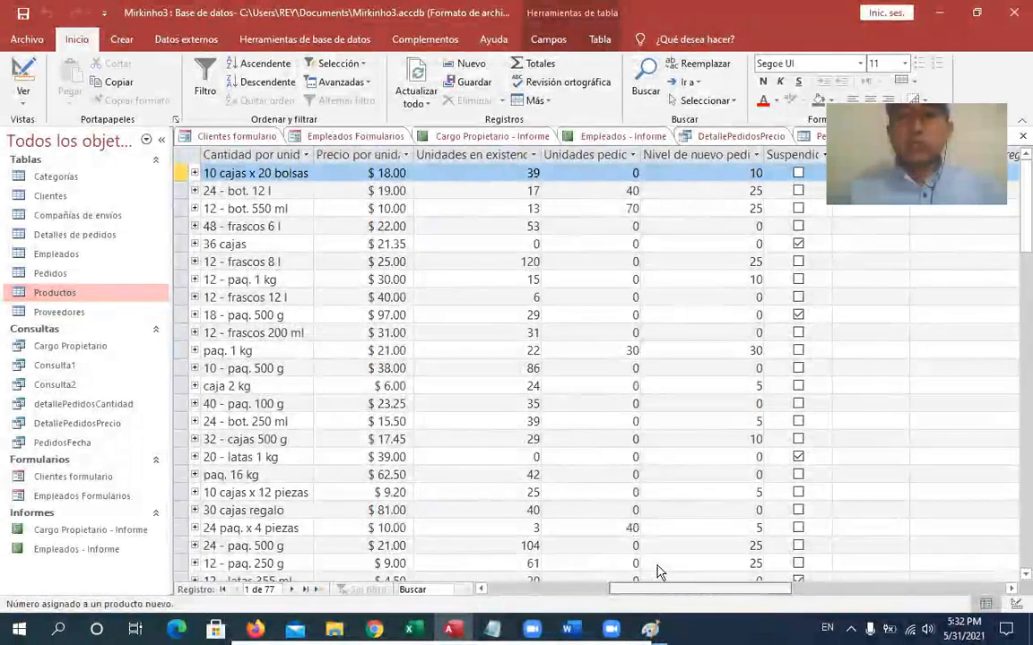
left_click_drag(639, 589, 604, 575)
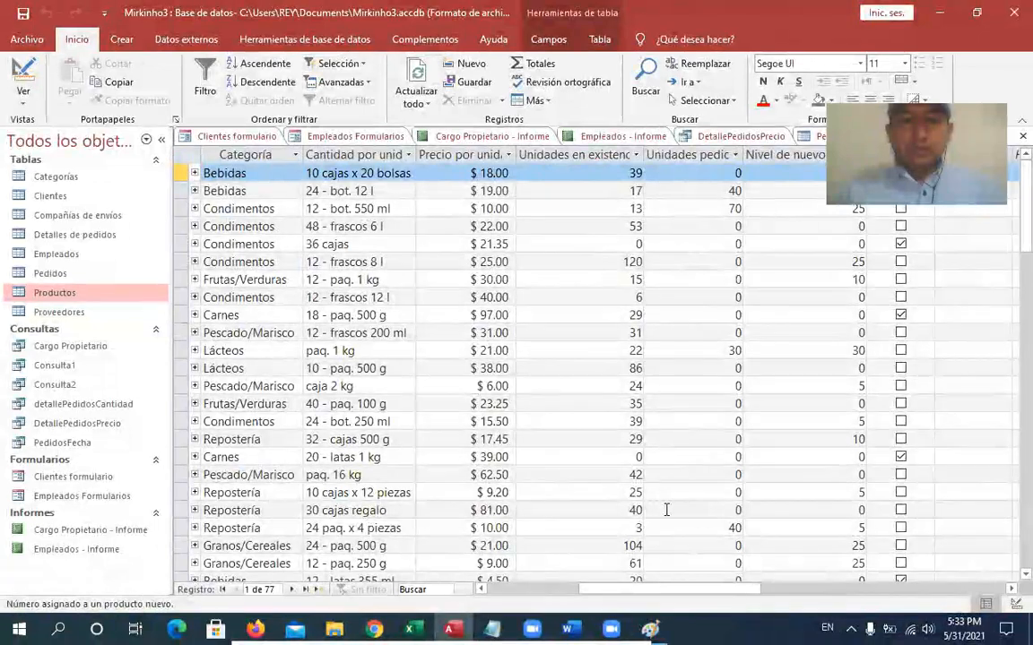
left_click(542, 589)
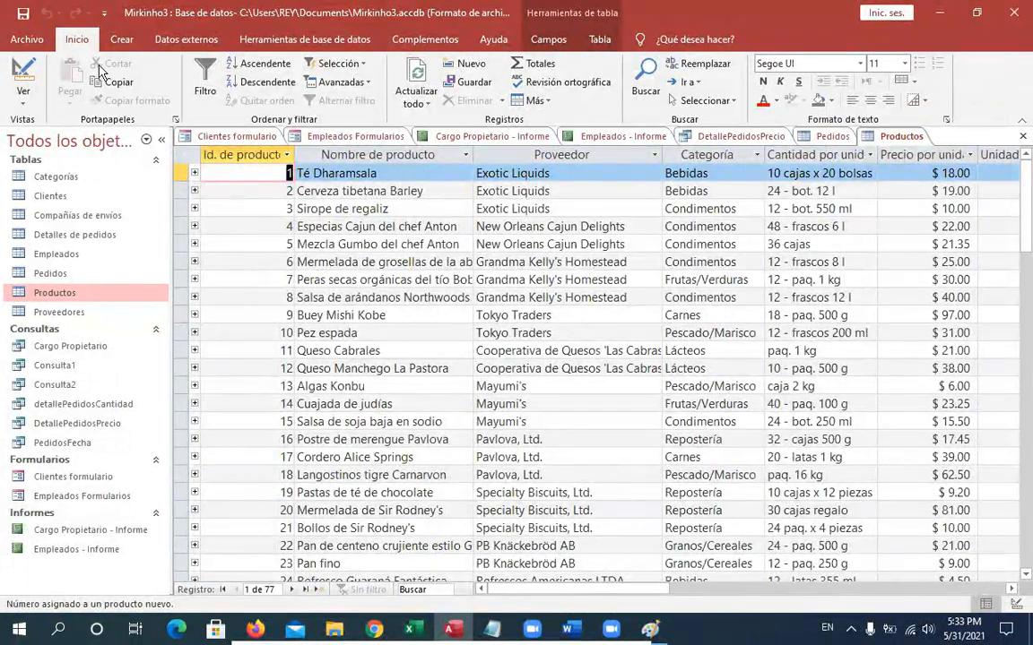
- Create a new query in Design view based on the Productos table
left_click(117, 41)
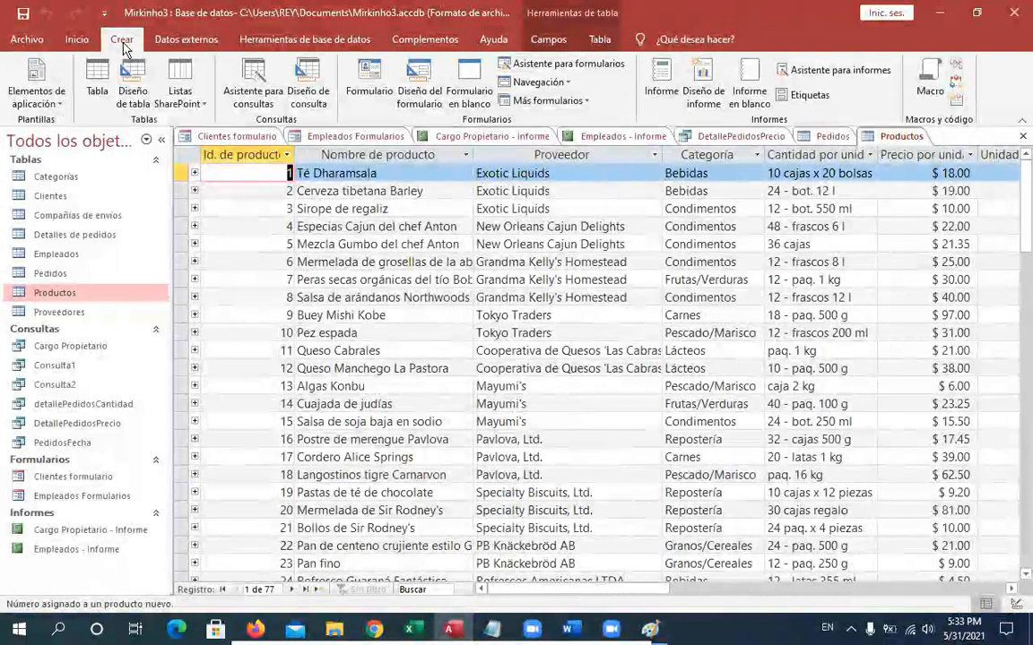
left_click(308, 104)
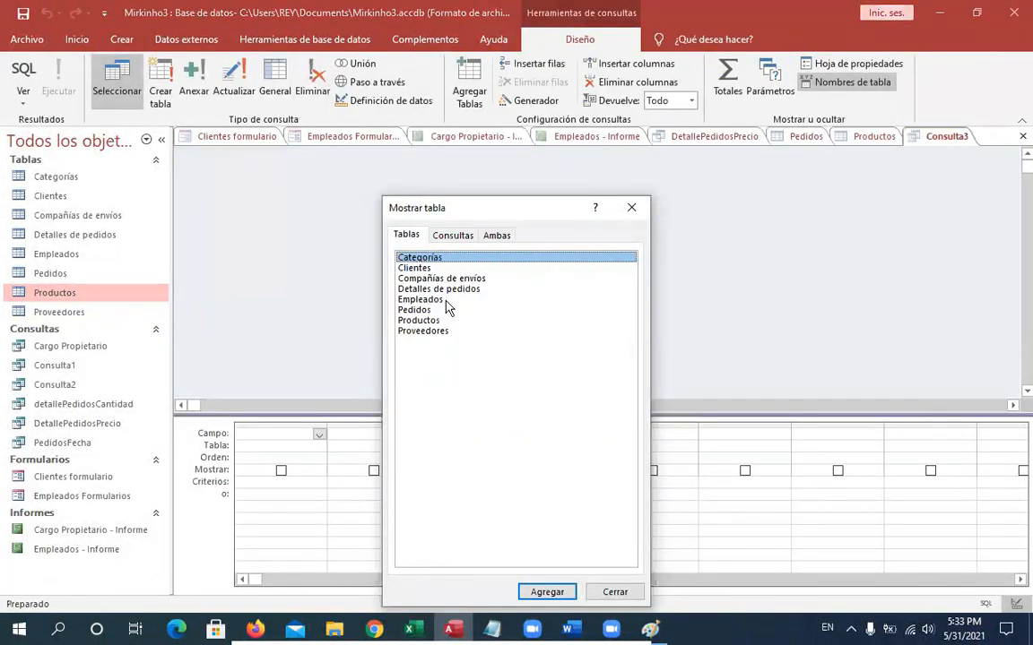
left_click(417, 322)
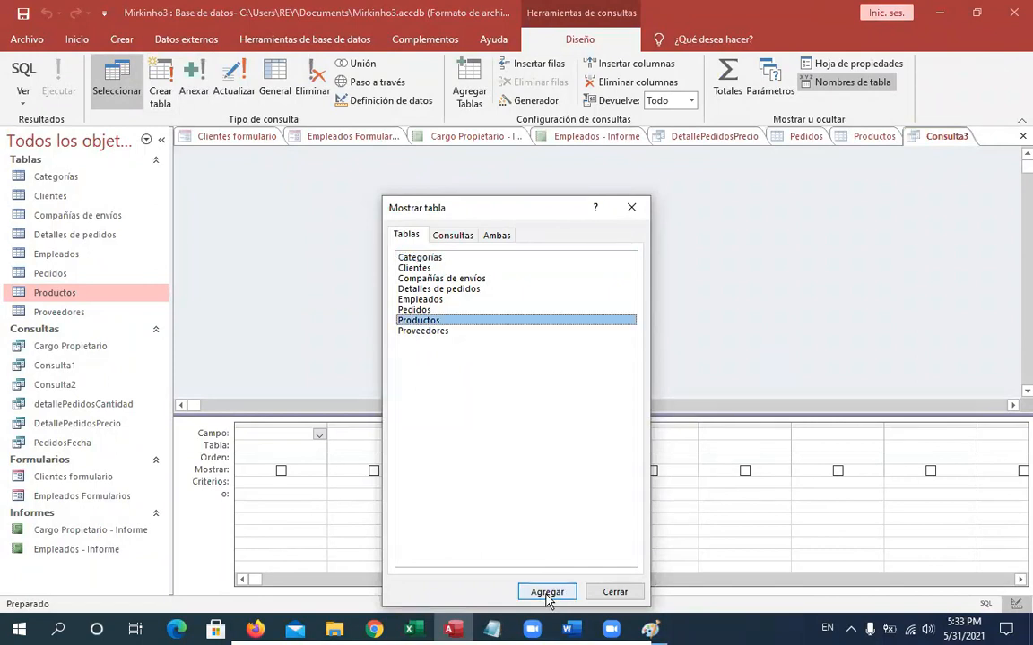
left_click(547, 593)
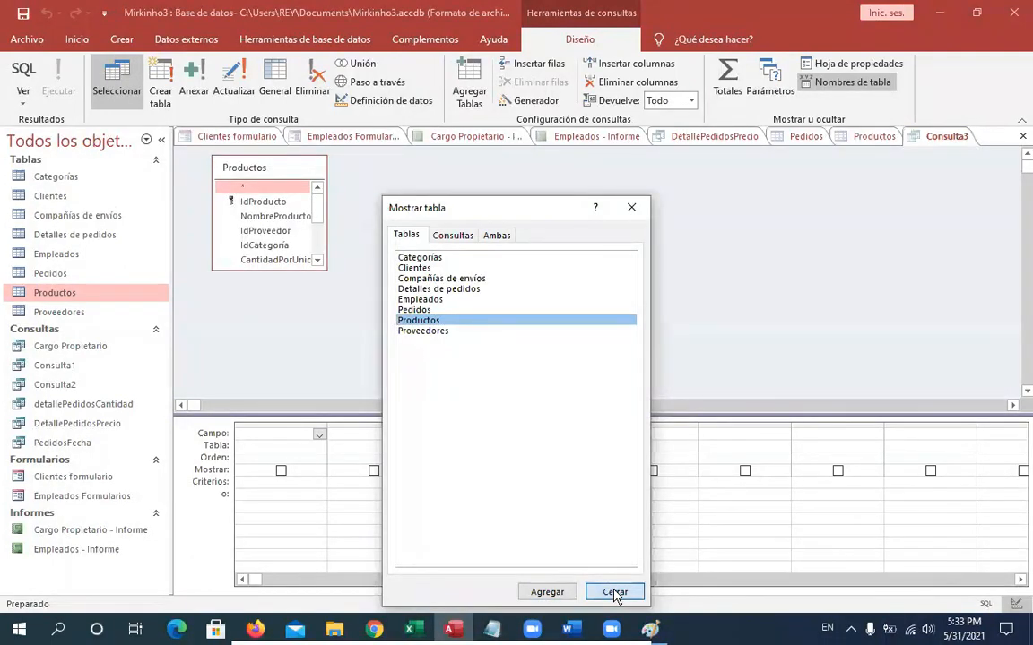
left_click(615, 592)
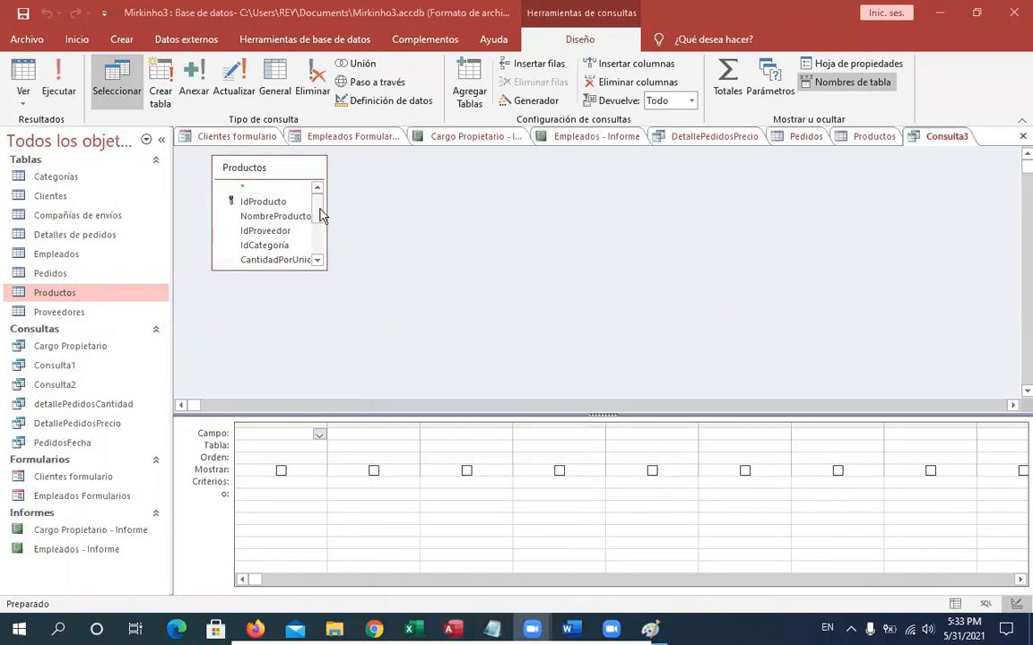
- Add the NombreProducto, CantidadPorUnidad and PrecioUnidad fields to the query grid
scroll(319, 207, "down", 2)
scroll(318, 207, "up", 2)
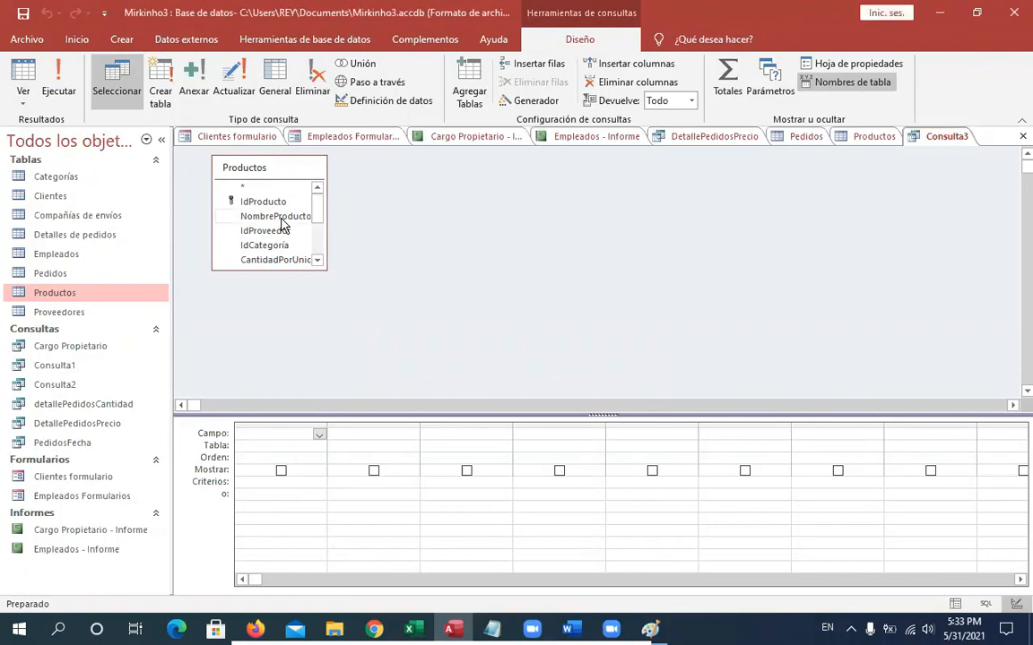
double_click(280, 218)
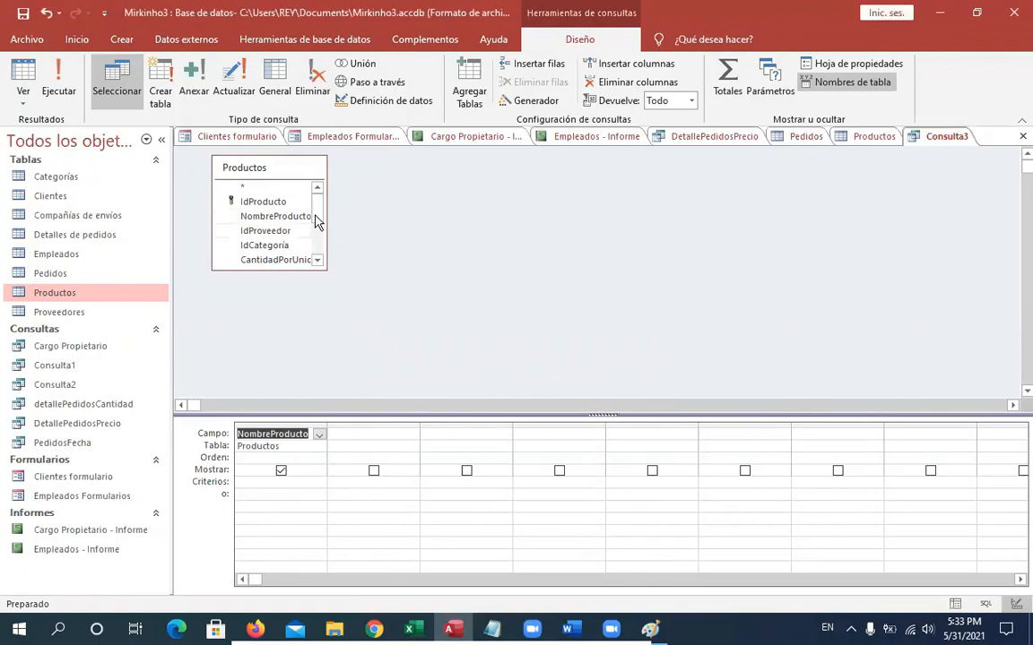
scroll(296, 224, "down", 1)
left_click(293, 223)
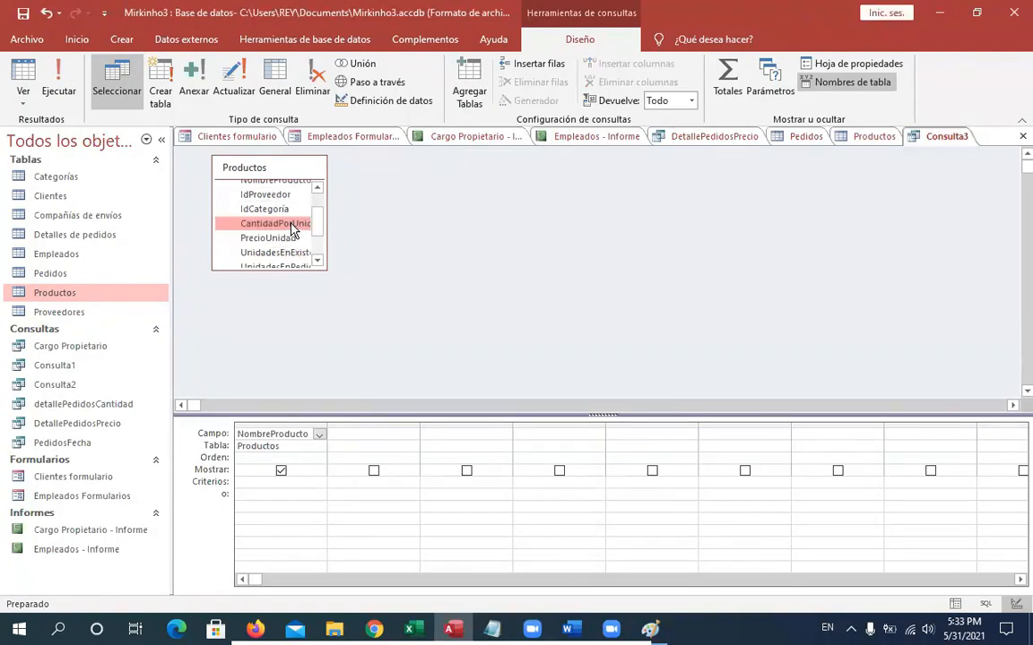
double_click(274, 223)
double_click(269, 239)
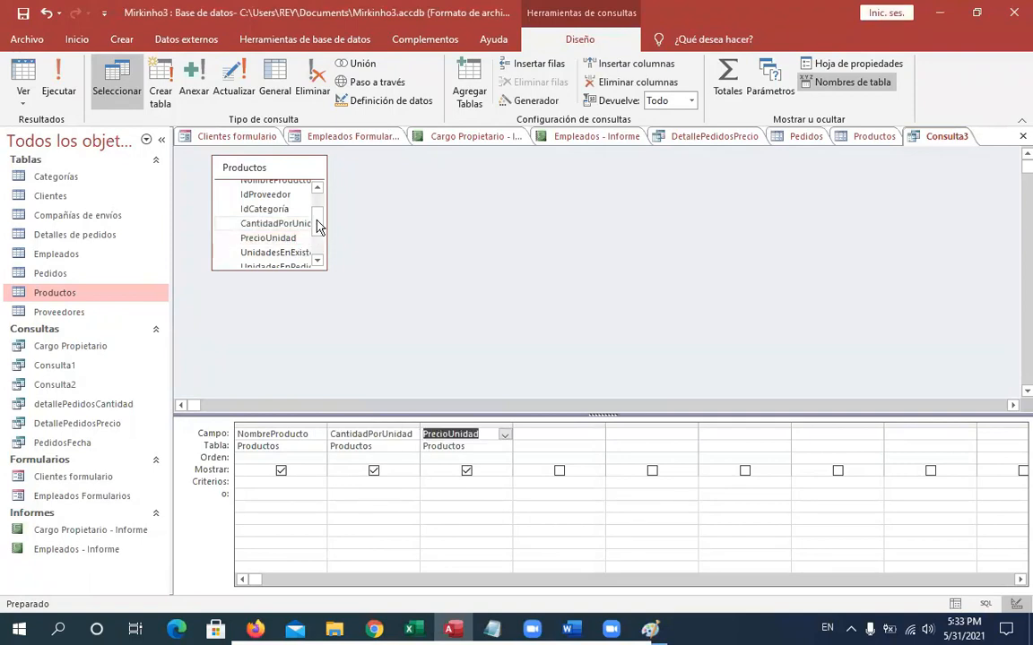
left_click_drag(316, 227, 319, 249)
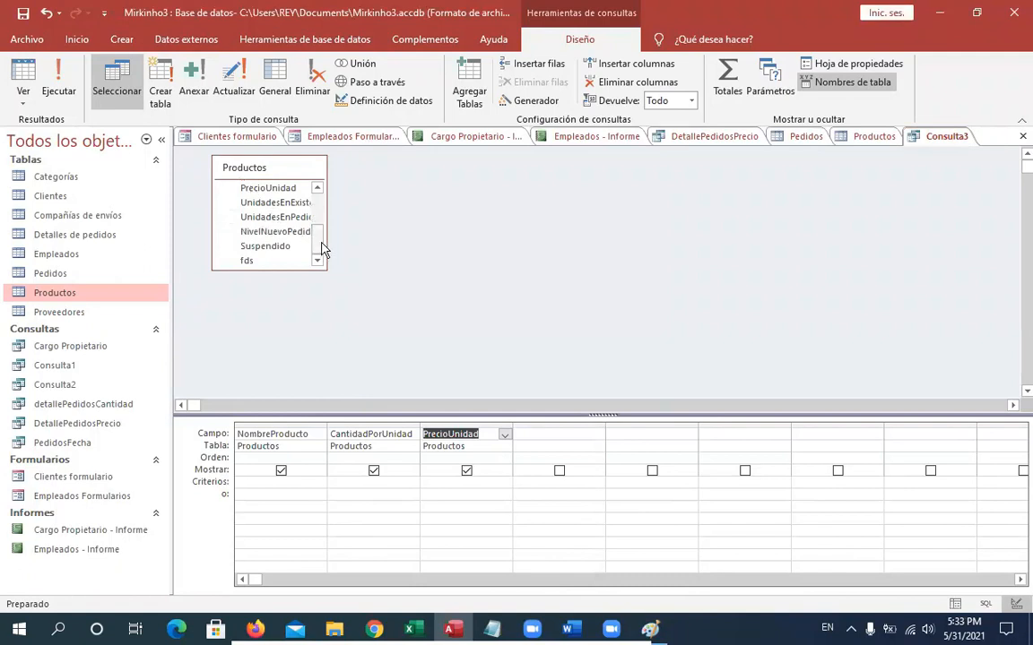
scroll(320, 238, "up", 1)
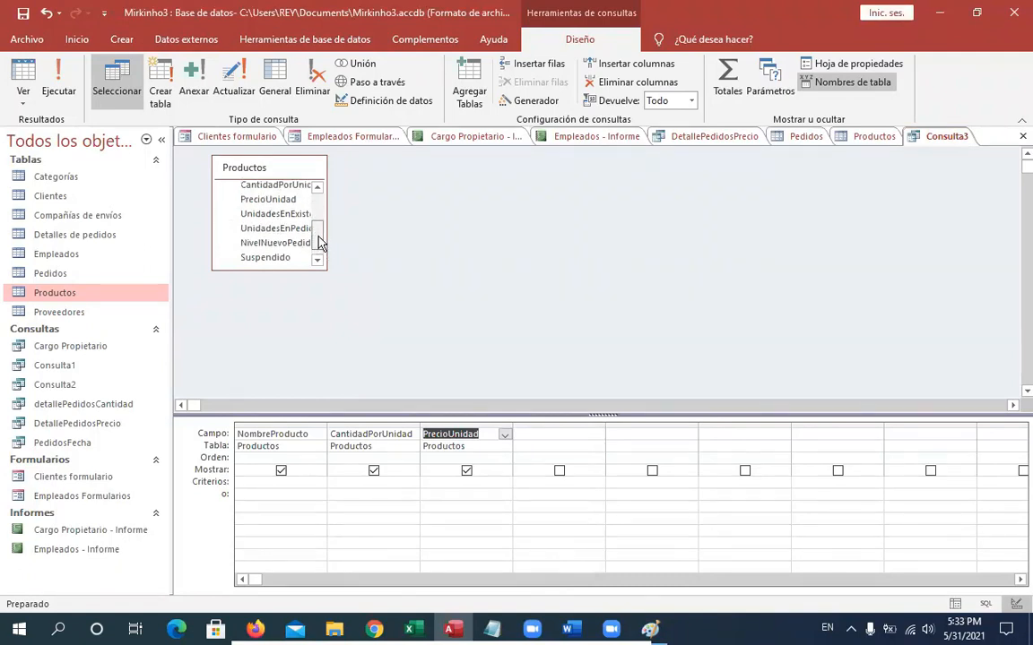
scroll(272, 205, "down", 1)
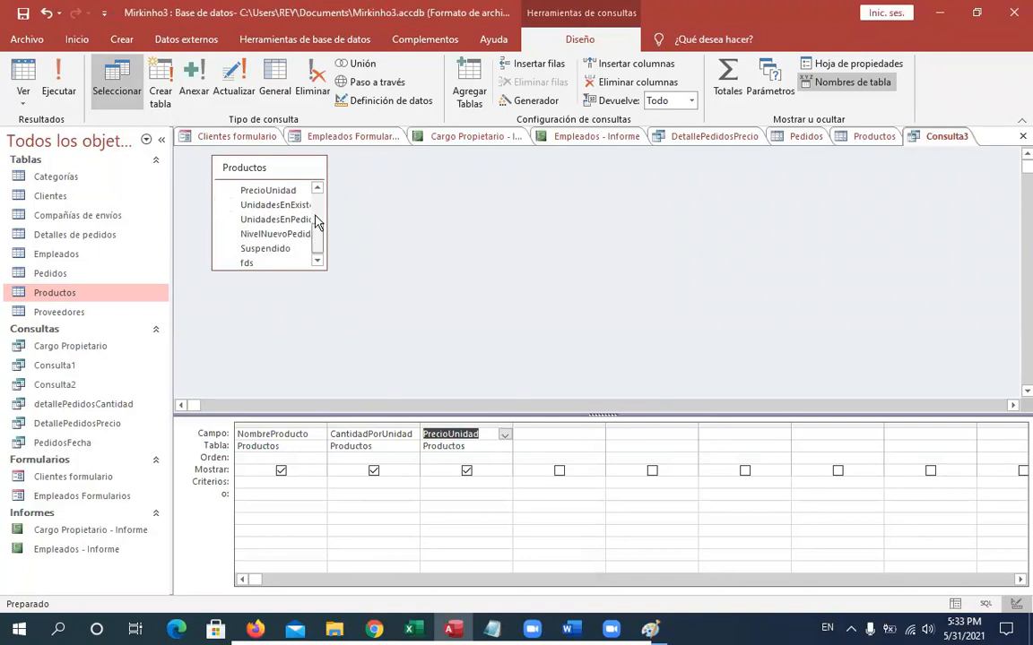
scroll(315, 217, "up", 2)
- Run the query to preview its results, then return to Design view
left_click(321, 260)
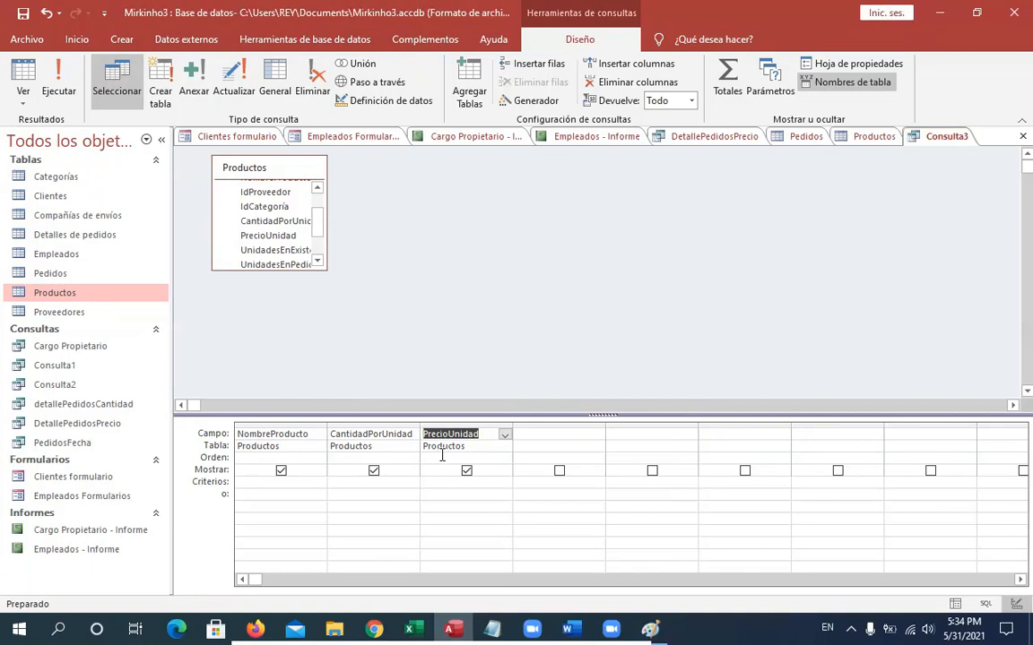
left_click(23, 76)
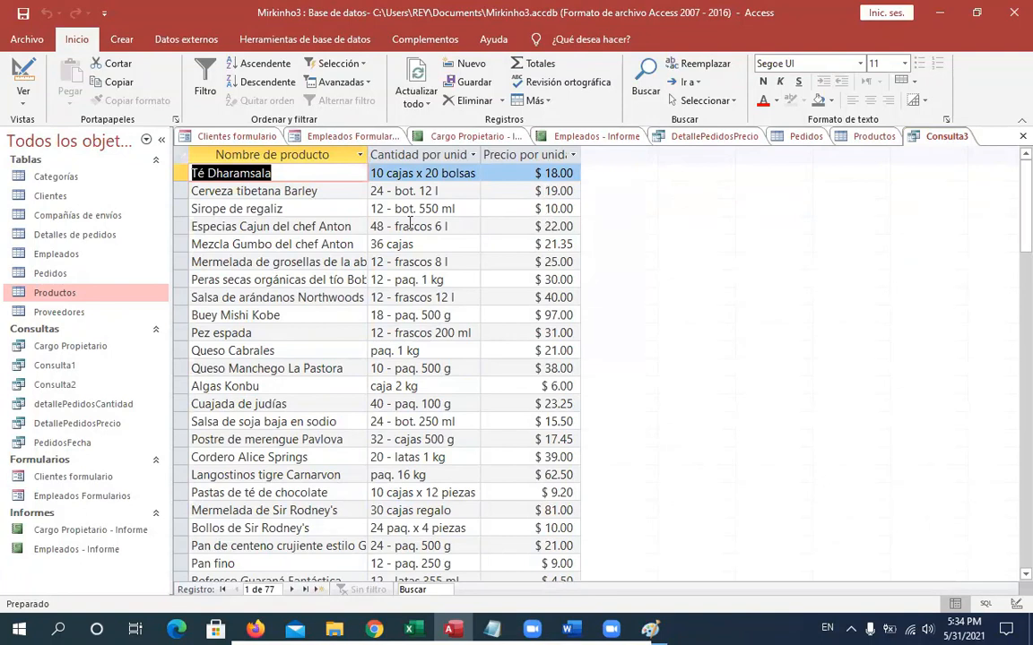
left_click(20, 74)
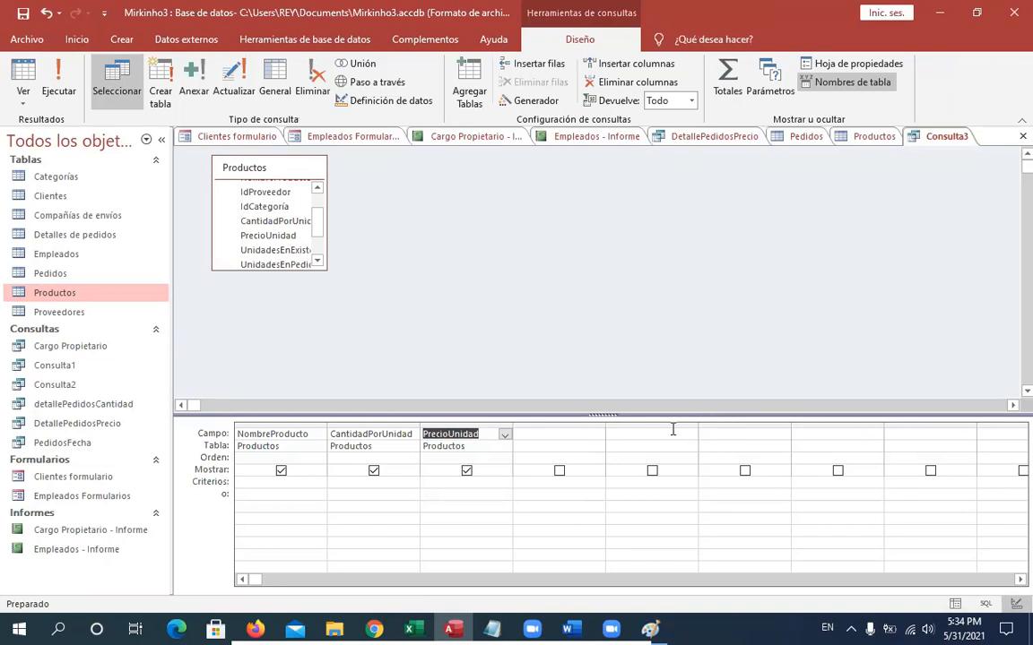
- Add a calculated field Descuento: [PrecioUnidad]*0.20 in the next empty column and run the query
left_click(527, 437)
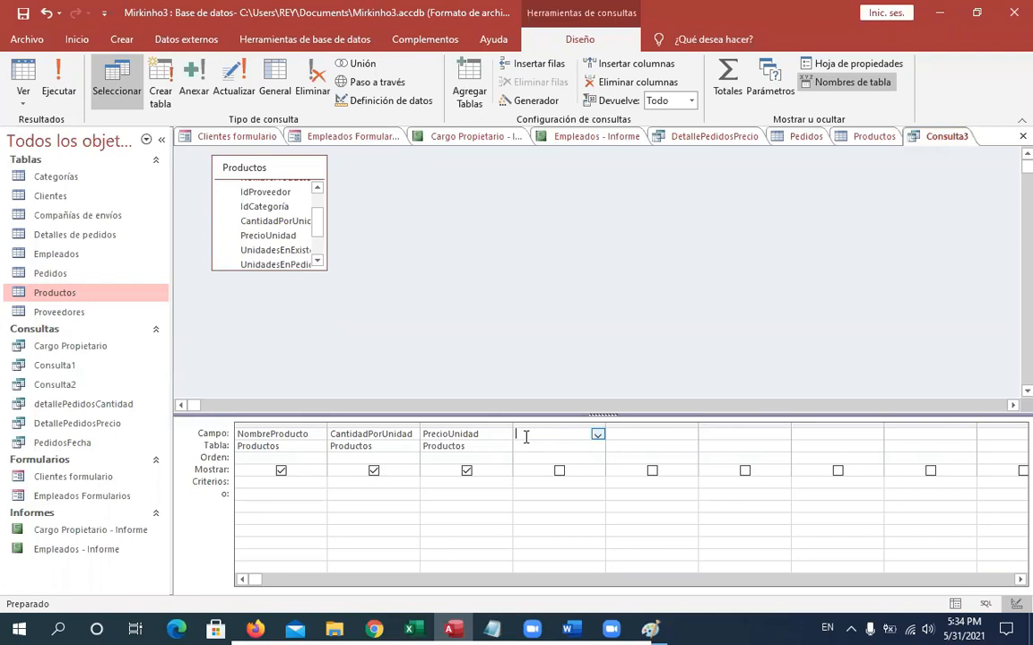
type("Desc")
type("uentro")
key("BackSpace")
key("BackSpace")
type("o")
type("[")
type("pr")
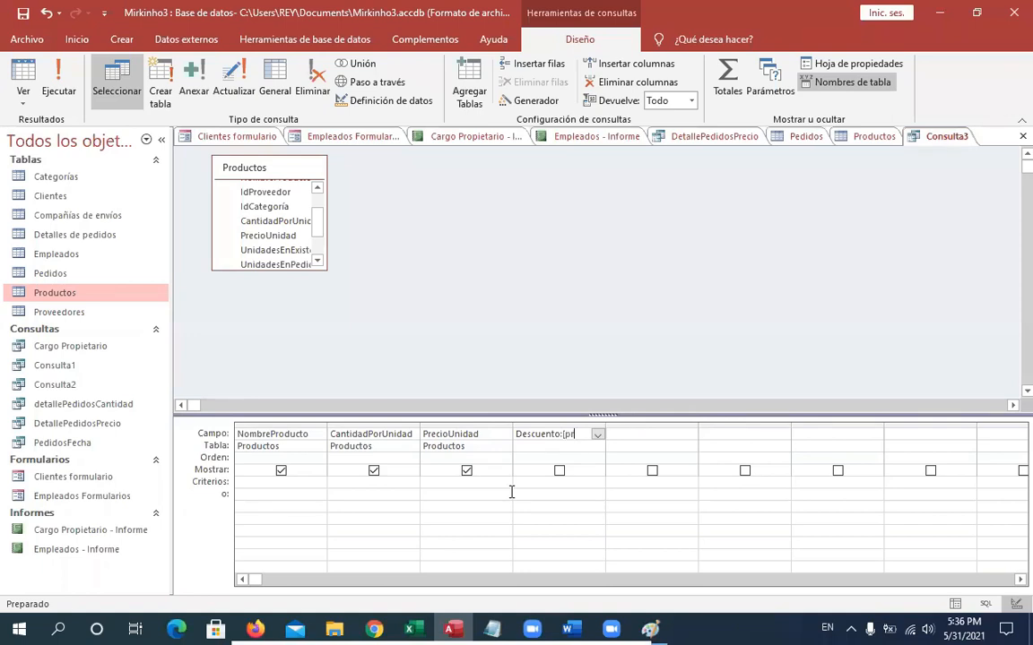
key("BackSpace")
key("BackSpace")
type("PrecioUni")
key("BackSpace")
key("BackSpace")
key("Escape")
left_click_drag(605, 424, 711, 423)
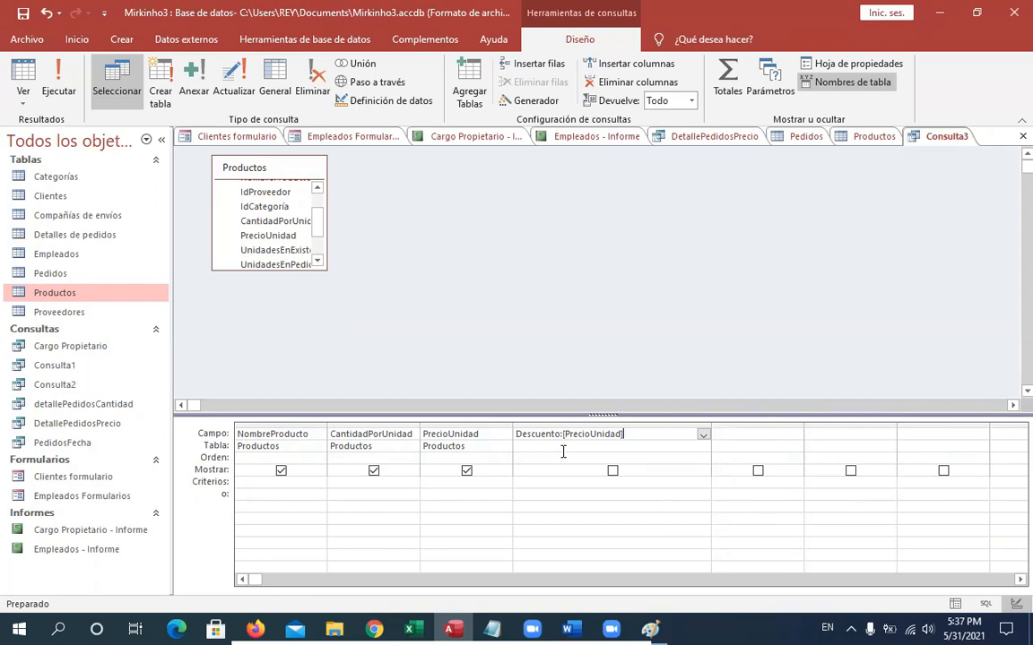
type("*0.")
type("20")
key("Tab")
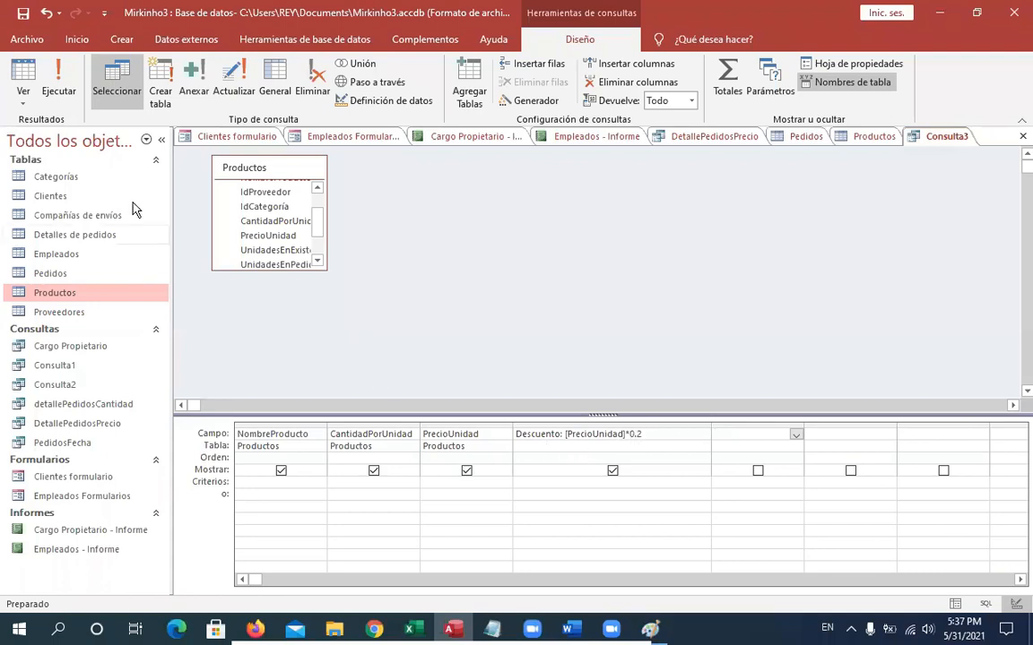
left_click(23, 78)
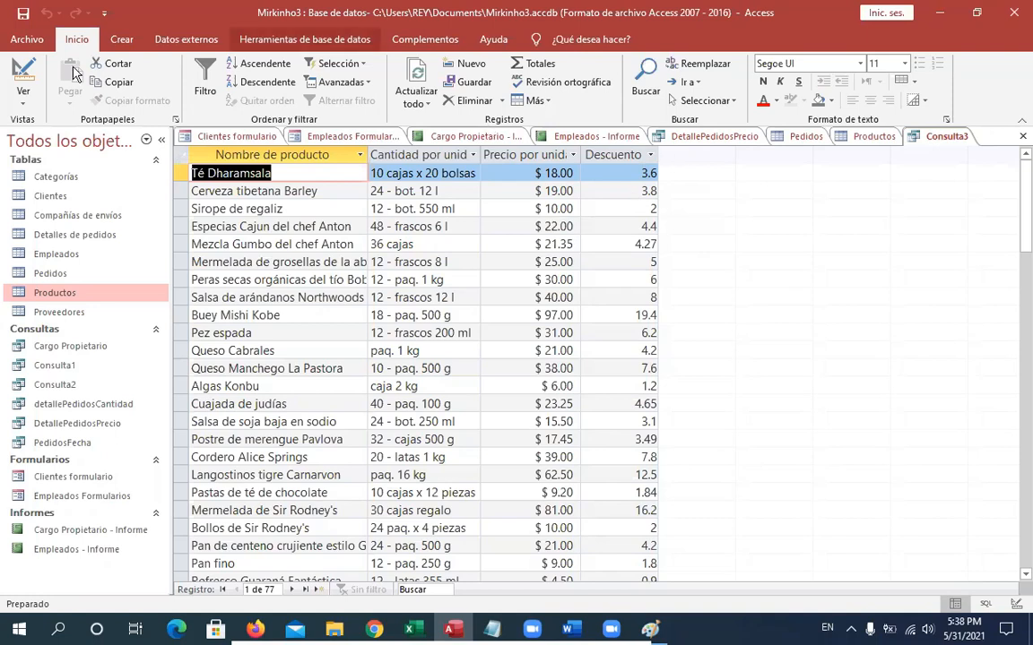
- Return to Design view, narrow the Descuento column and widen the next empty column in the query grid
left_click(24, 72)
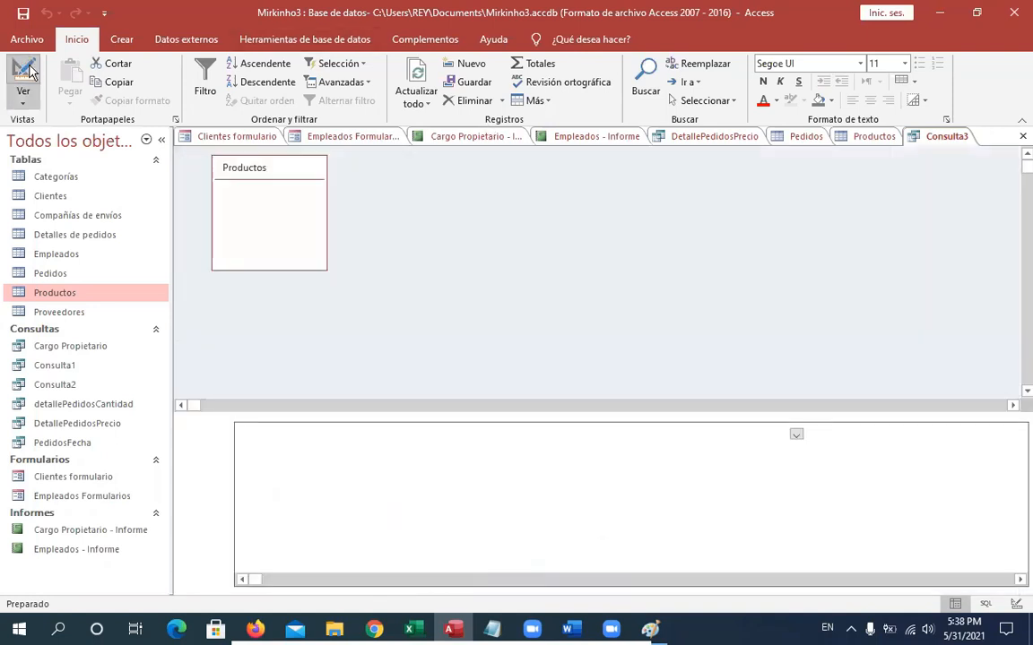
left_click(710, 433)
left_click_drag(708, 423, 654, 424)
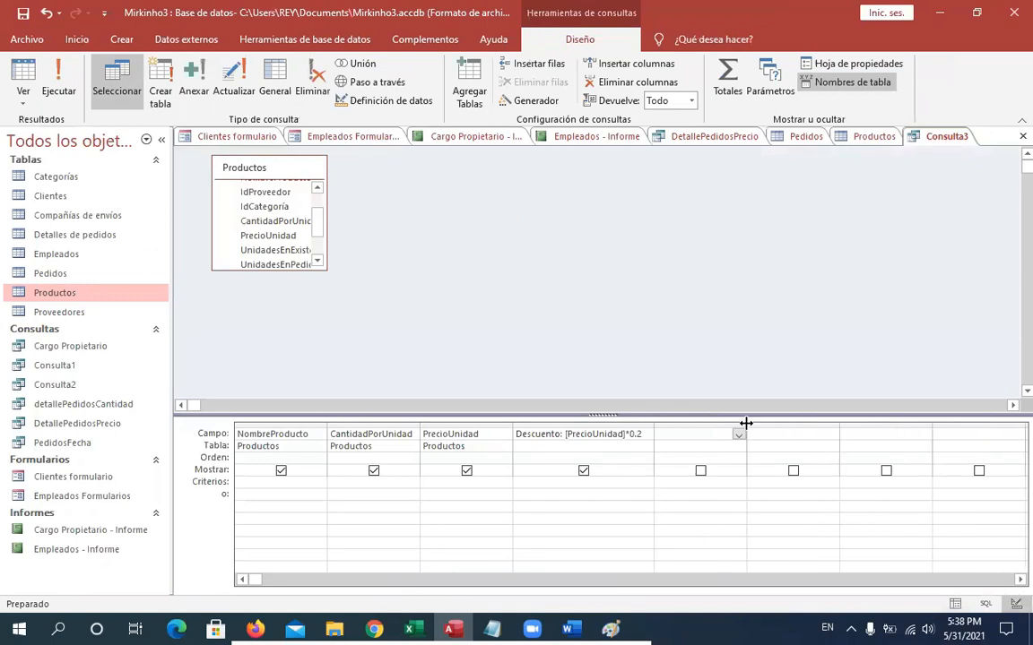
left_click_drag(751, 425, 839, 427)
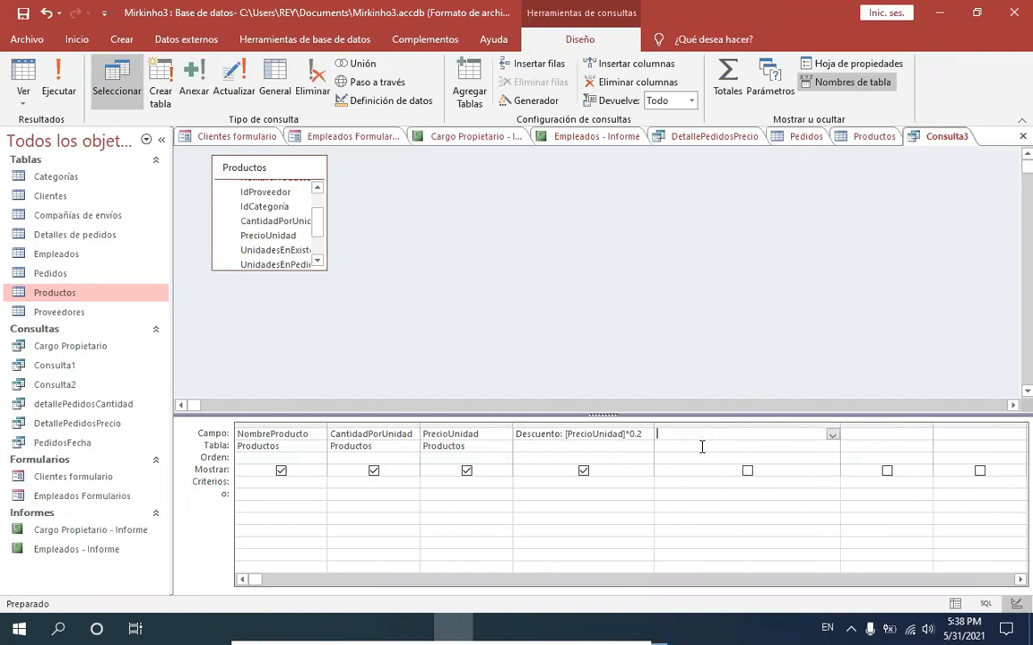
- Add a calculated field Nuevo precio: [PrecioUnidad]-[Descuento] in the next empty column
type("Nueno")
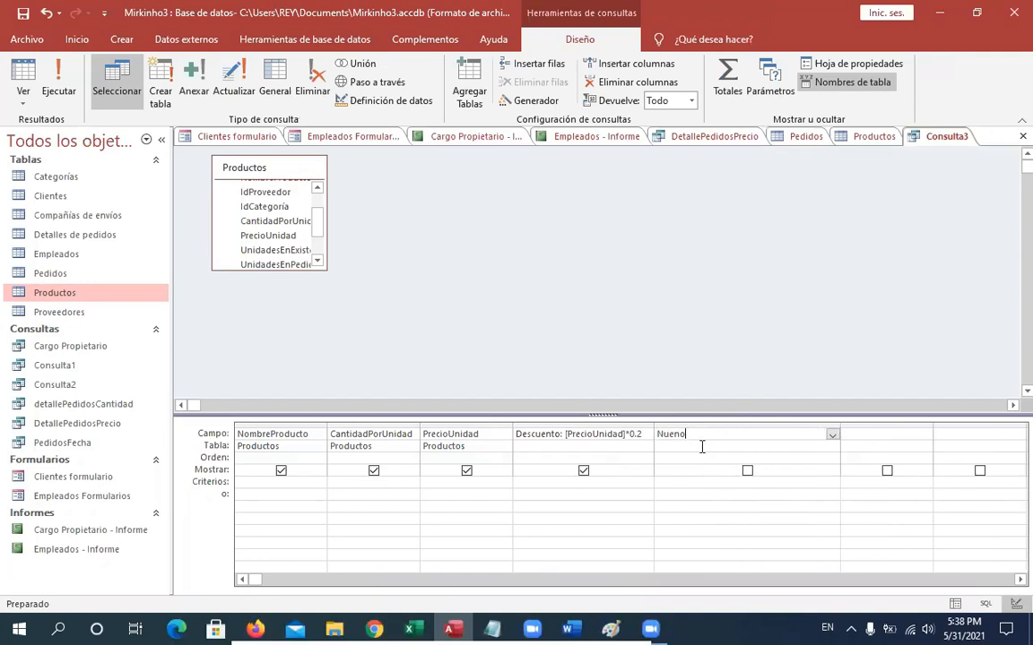
key("BackSpace")
key("BackSpace")
type("vo precio:")
type("[")
type("[PrecioUnidad]-[")
type("Descuento")
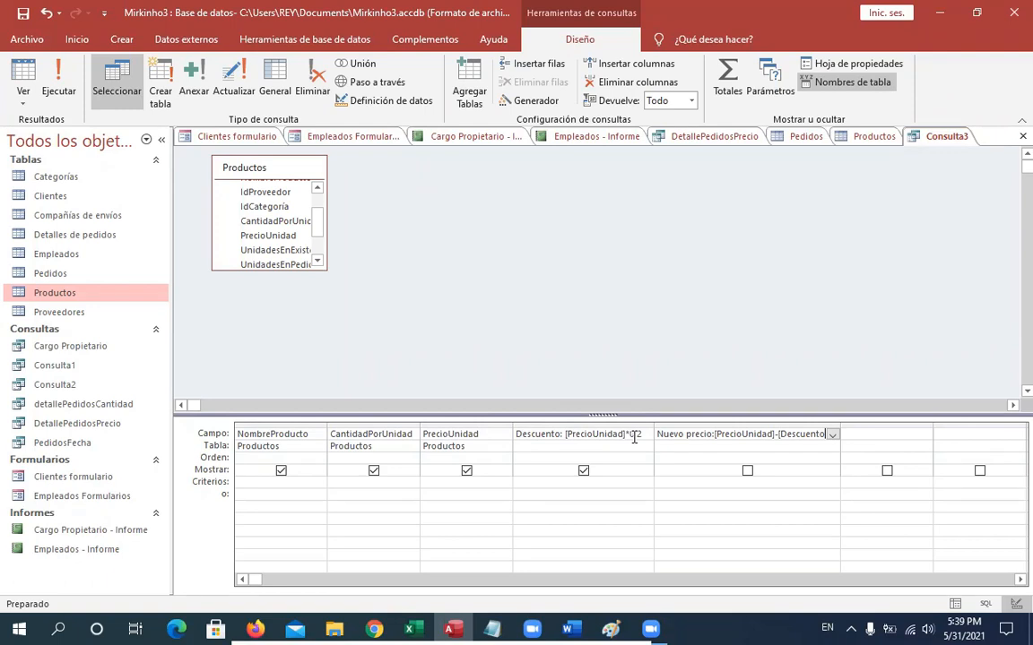
type("]")
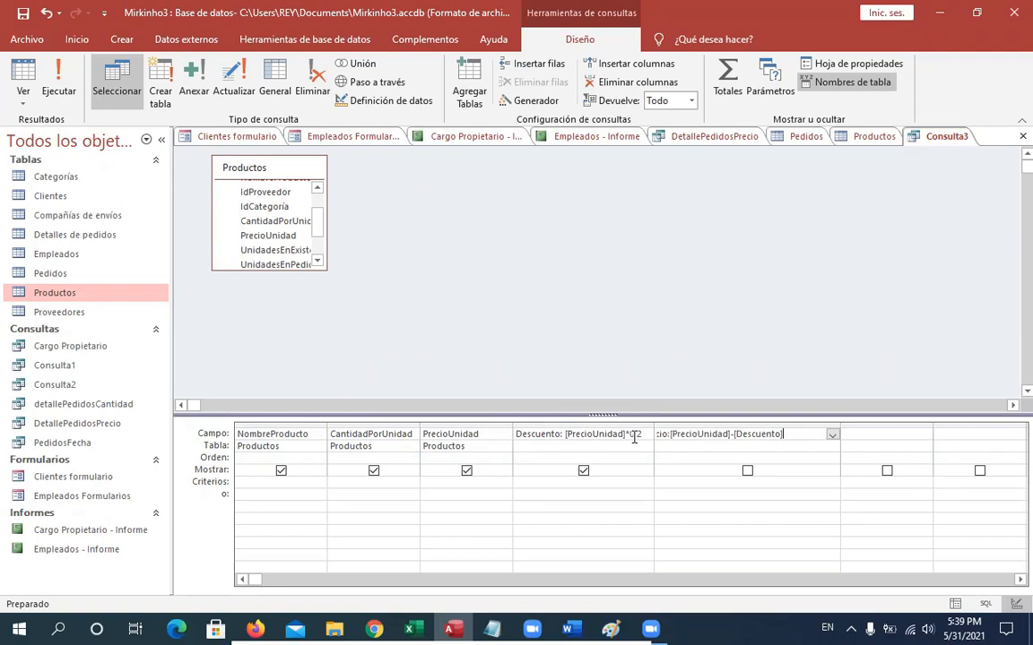
key("Return")
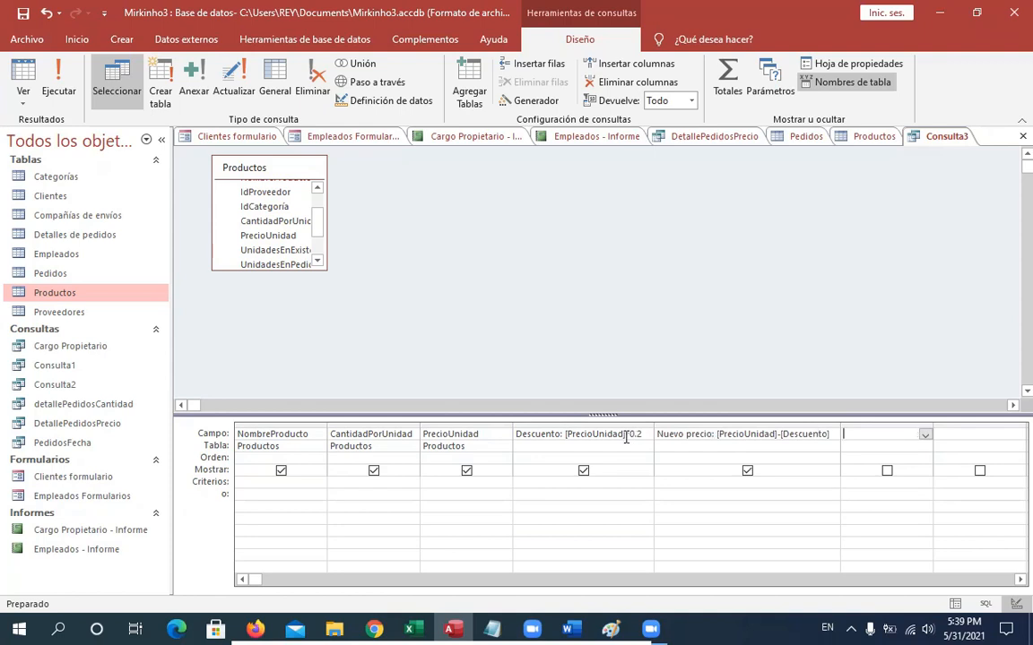
- Run the query, widen the Nuevo precio datasheet column, and switch back to Design view
left_click(24, 76)
left_click(24, 76)
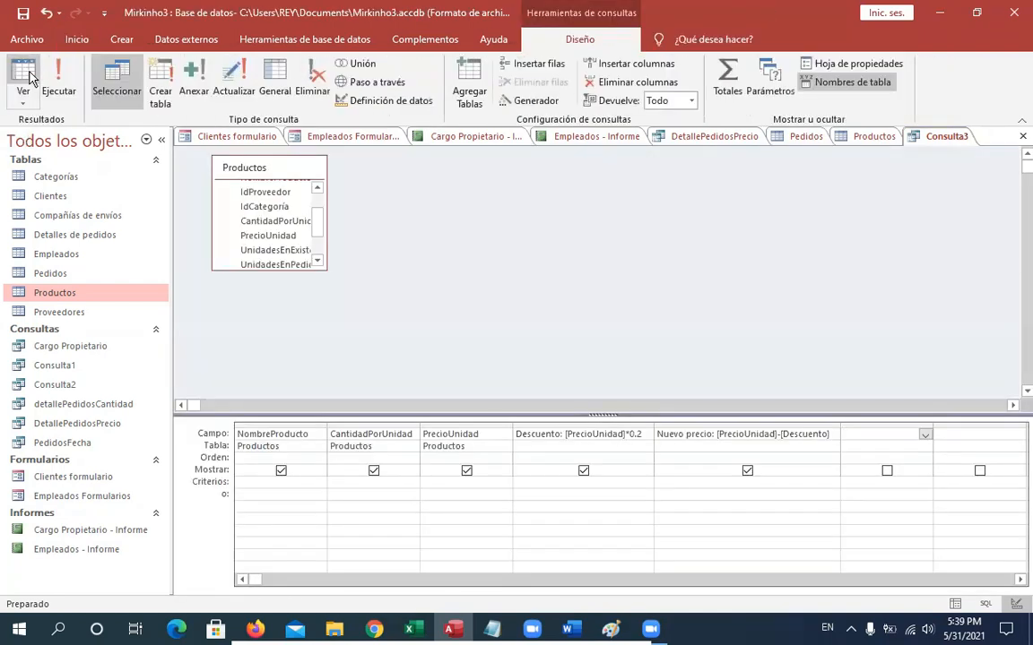
left_click(24, 77)
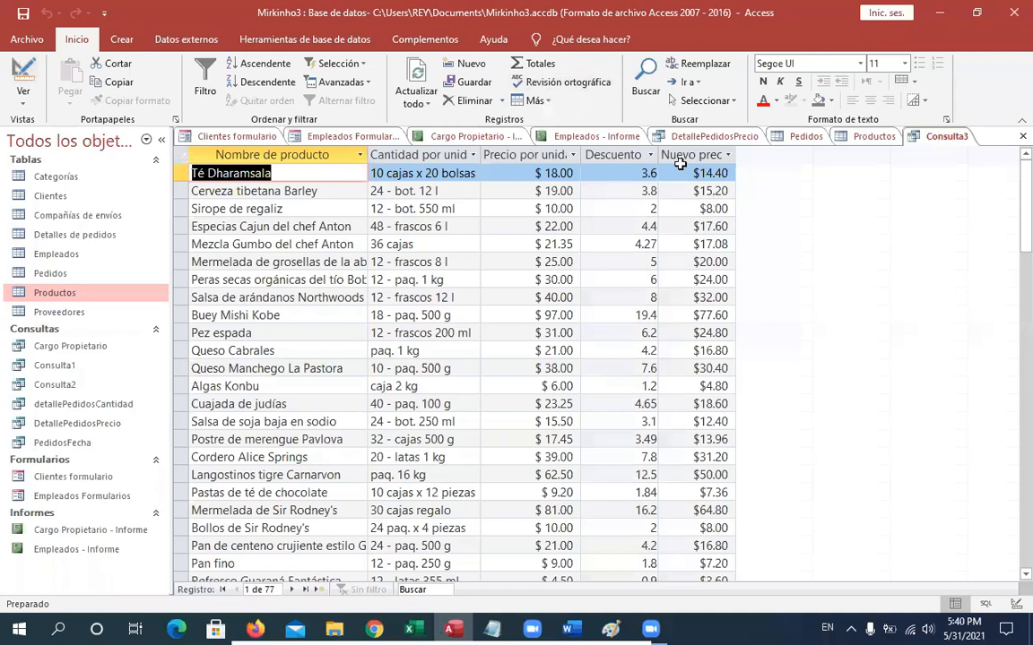
left_click_drag(734, 156, 751, 157)
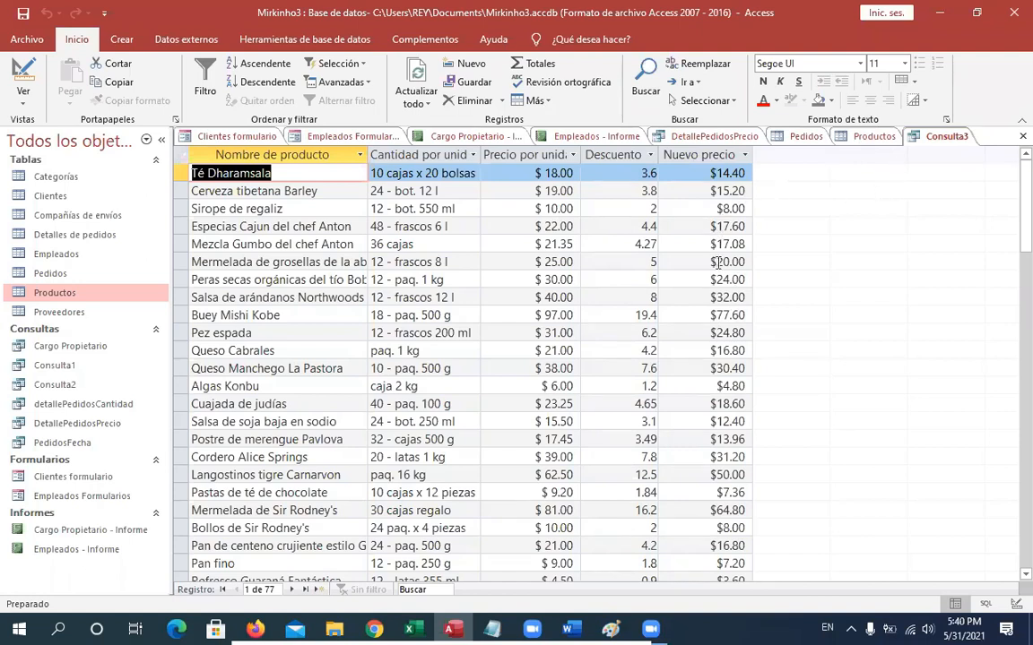
left_click(20, 79)
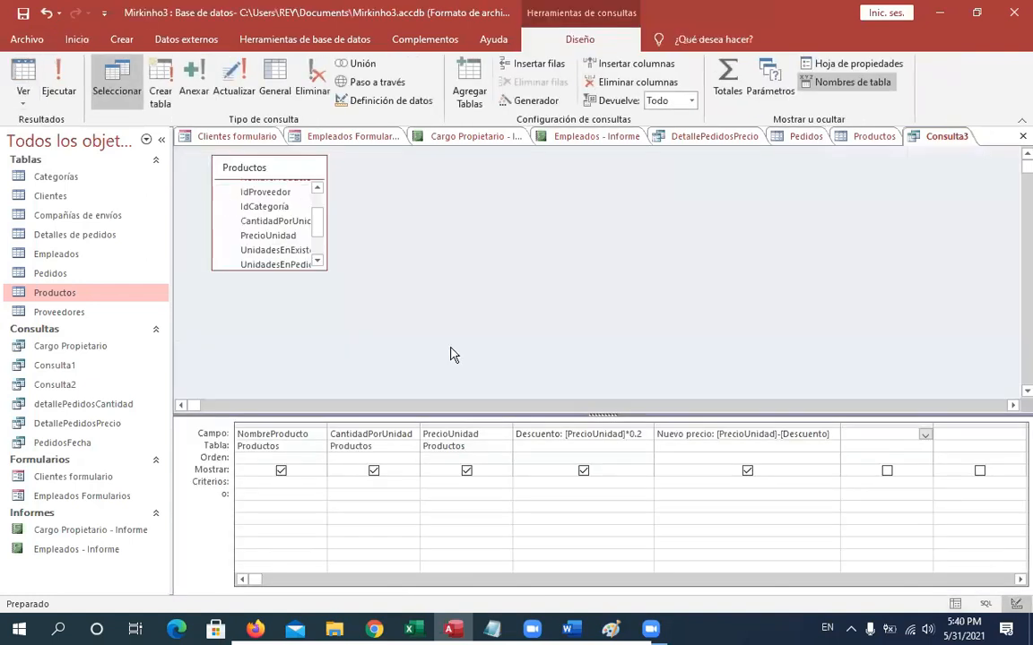